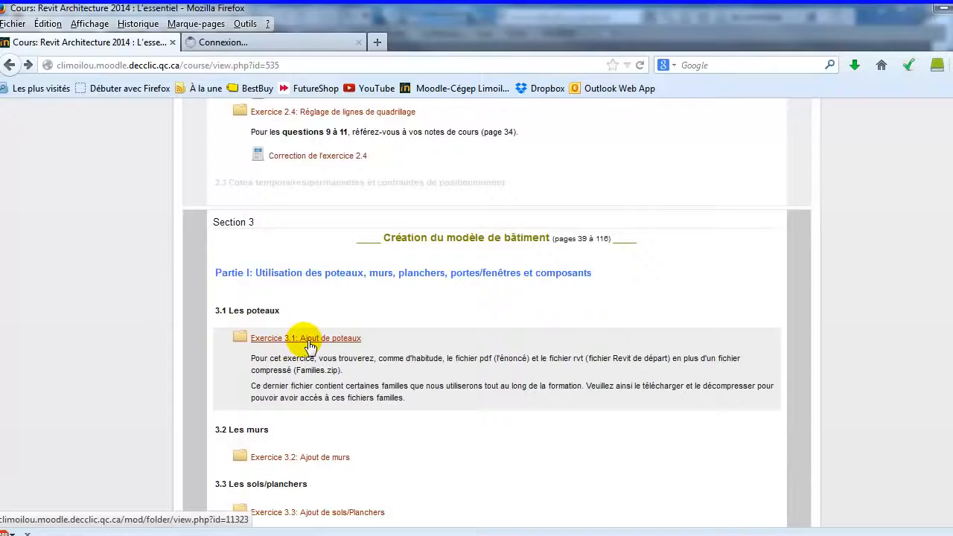
# Step: From the Exercice 3.1: Ajout de poteaux course folder, save Families.zip and open the downloaded archive
pyautogui.click(308, 343)
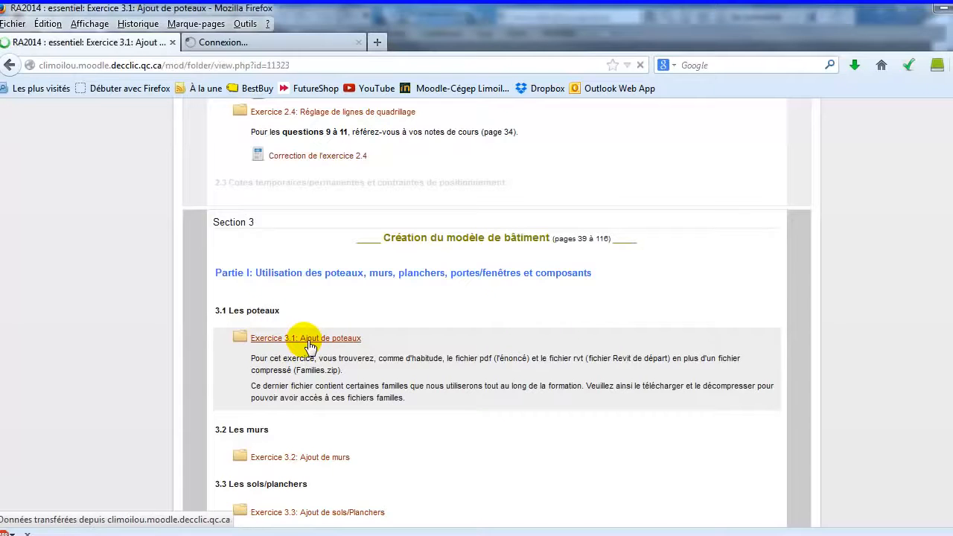
pyautogui.scroll(-2, 354, 354)
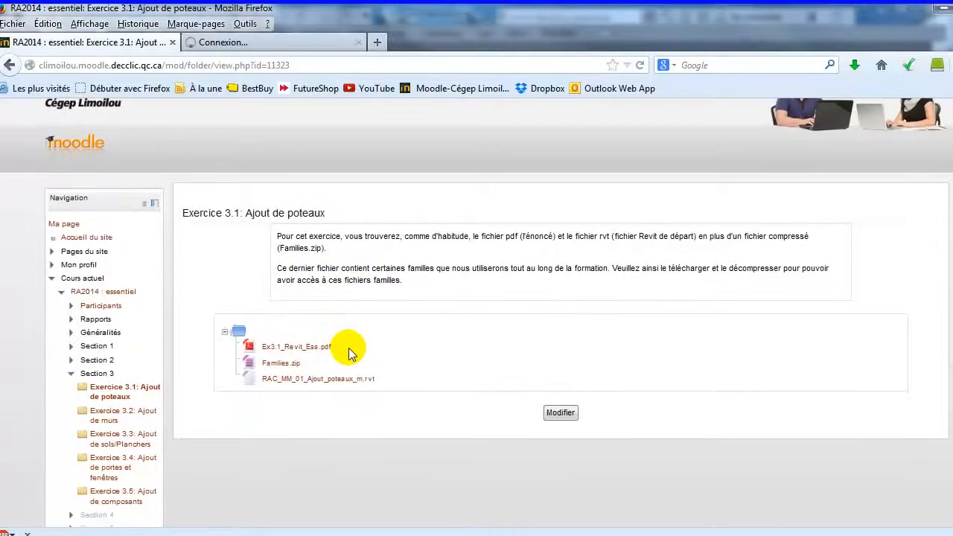
pyautogui.scroll(-2, 346, 352)
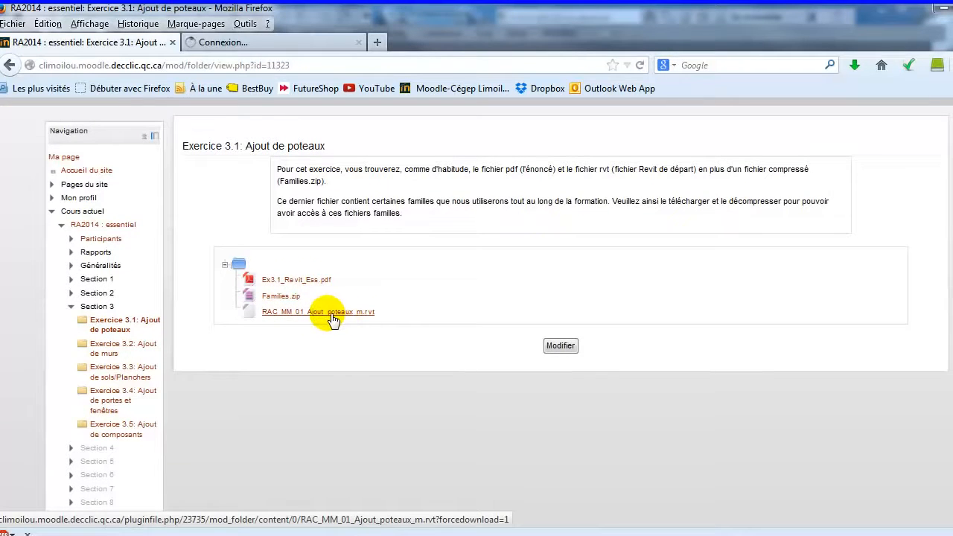
pyautogui.click(283, 297)
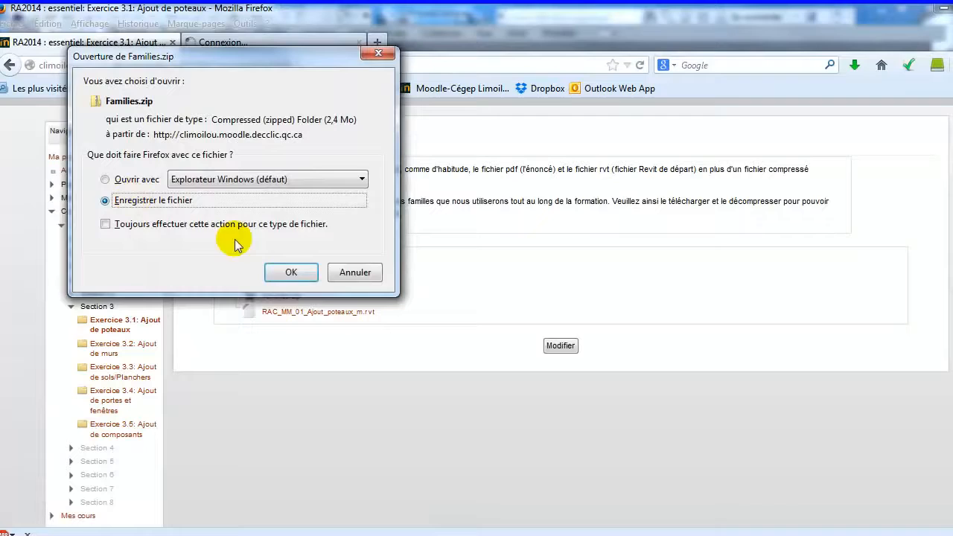
pyautogui.click(289, 273)
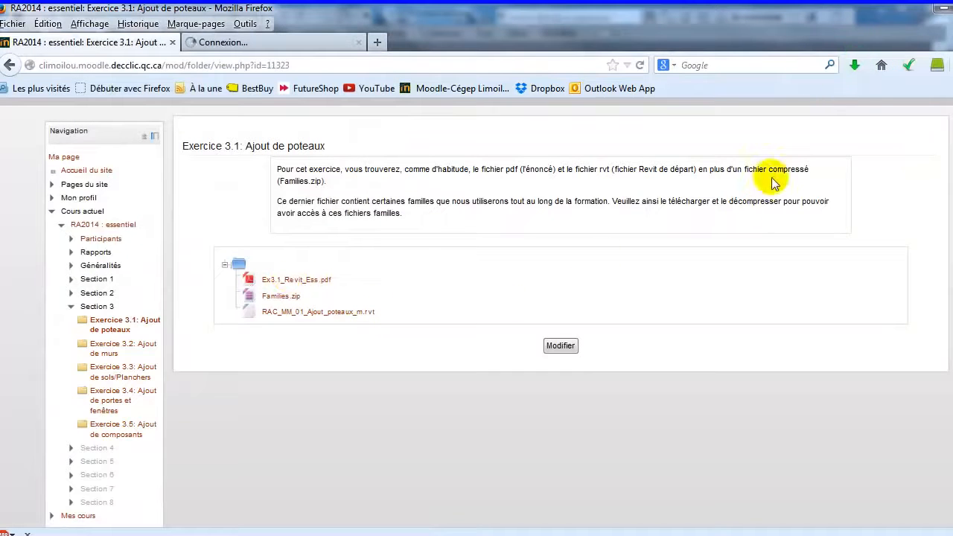
pyautogui.click(858, 64)
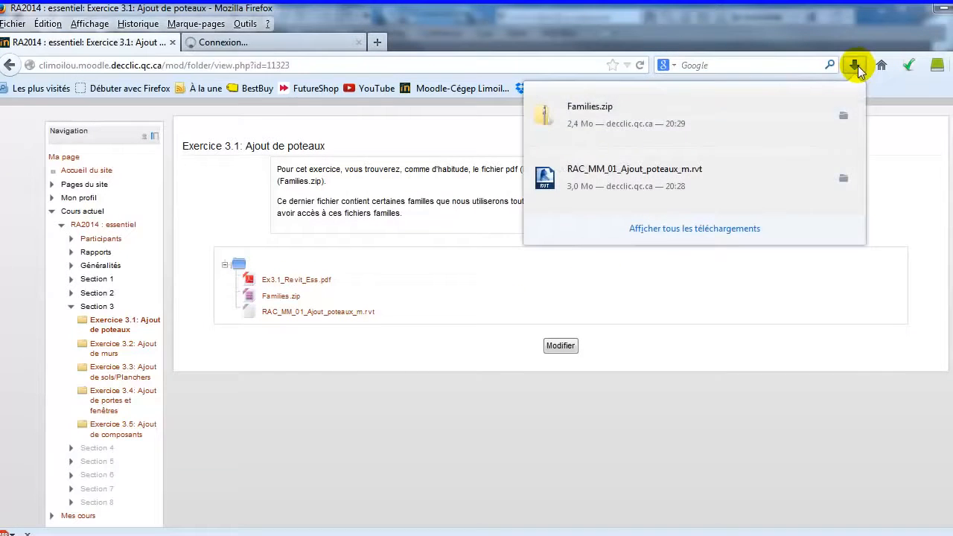
pyautogui.click(675, 121)
# Step: Open RAC_MM_01_Ajout_poteaux_m.rvt from the exercise page directly with Autodesk Revit
pyautogui.click(309, 313)
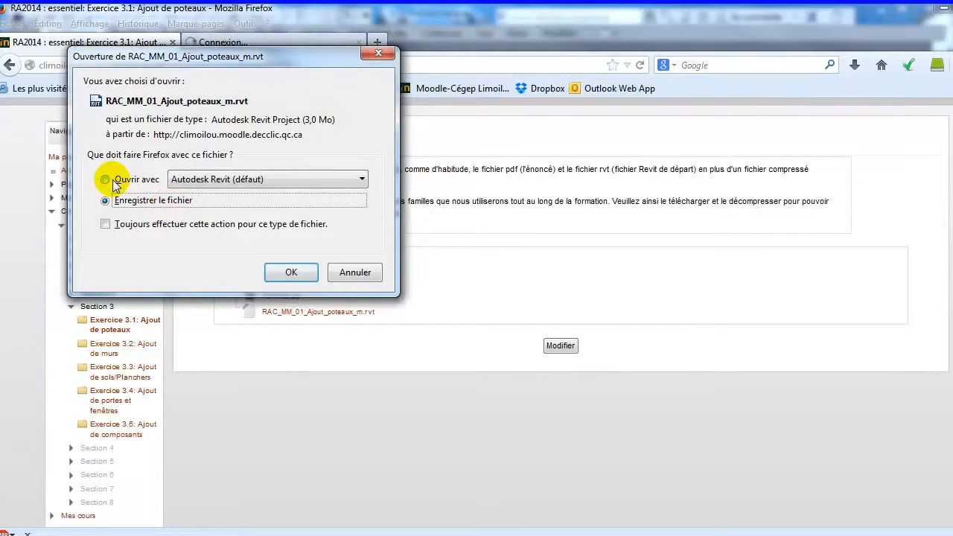
pyautogui.click(106, 179)
pyautogui.click(288, 272)
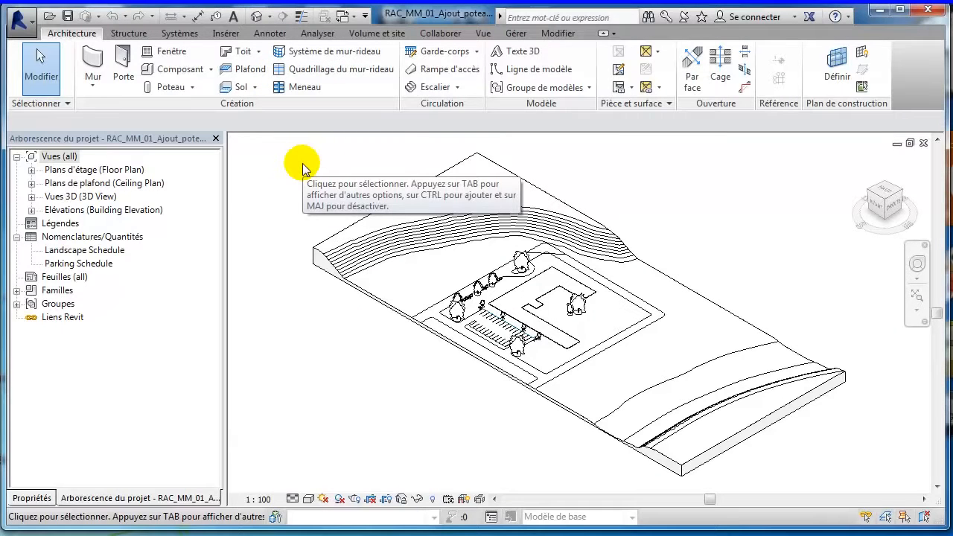
# Step: Examine the default library locations in the Load Family dialog, including the metric library and metric detail shortcuts, without loading anything
pyautogui.click(225, 33)
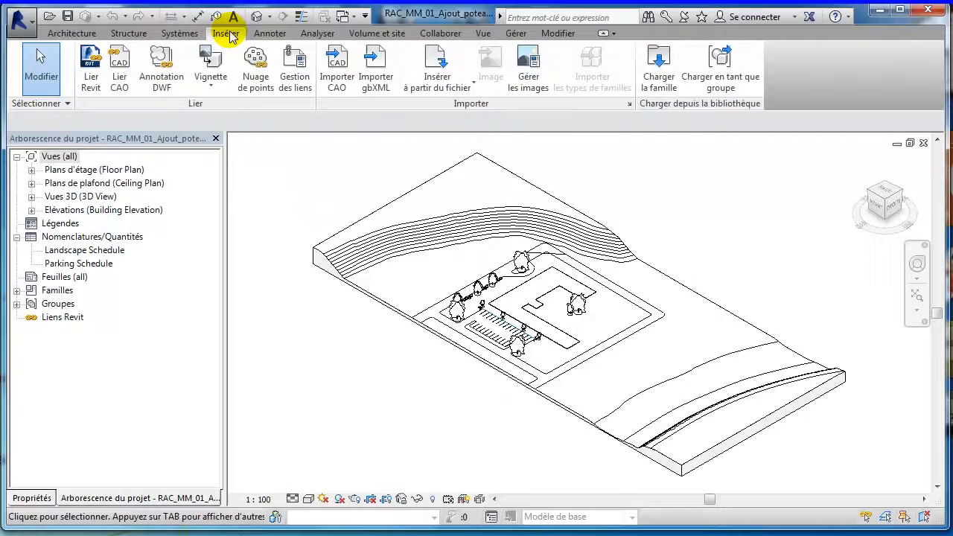
pyautogui.click(652, 80)
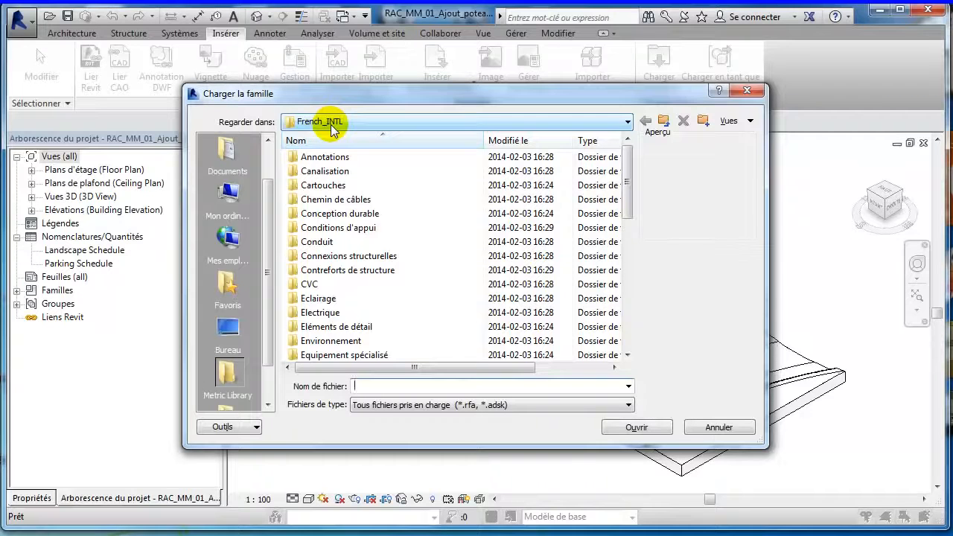
pyautogui.moveTo(270, 190); pyautogui.dragTo(260, 260)
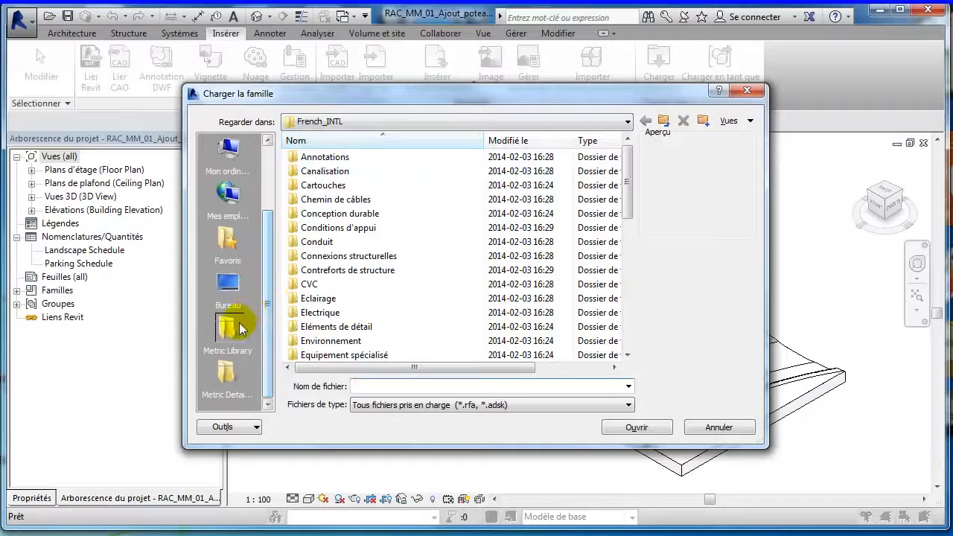
pyautogui.click(232, 380)
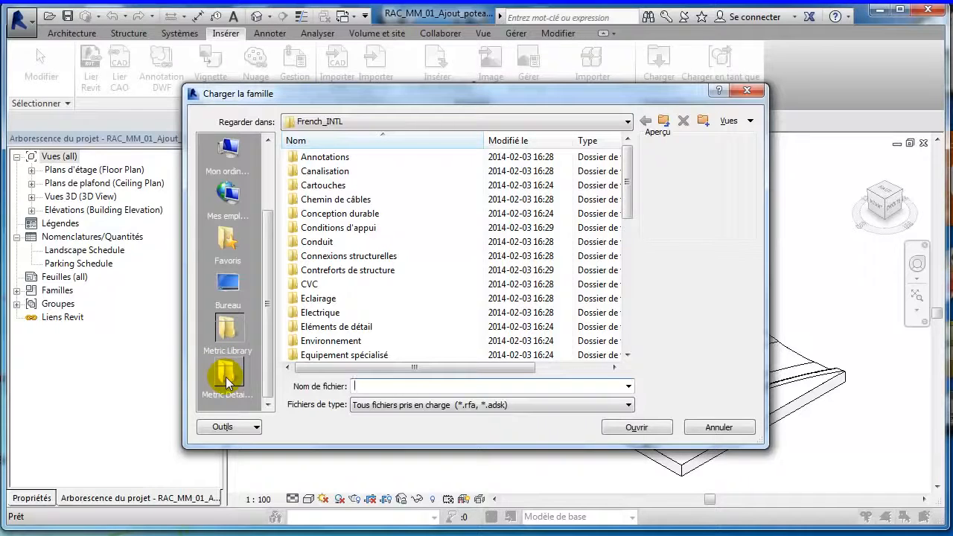
pyautogui.click(716, 428)
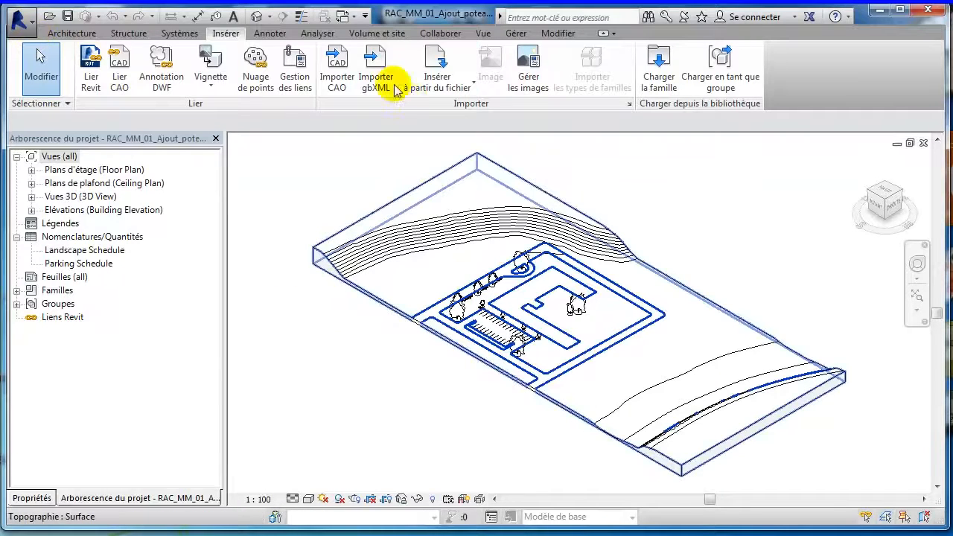
# Step: In the Load Family dialog, browse to the Téléchargements folder and add its Families folder to the places shortcuts
pyautogui.click(659, 74)
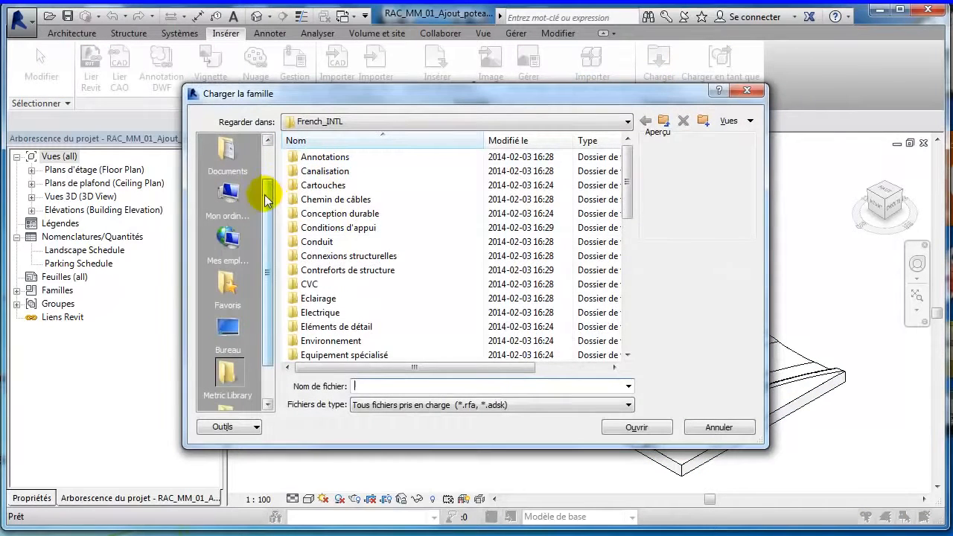
pyautogui.click(616, 125)
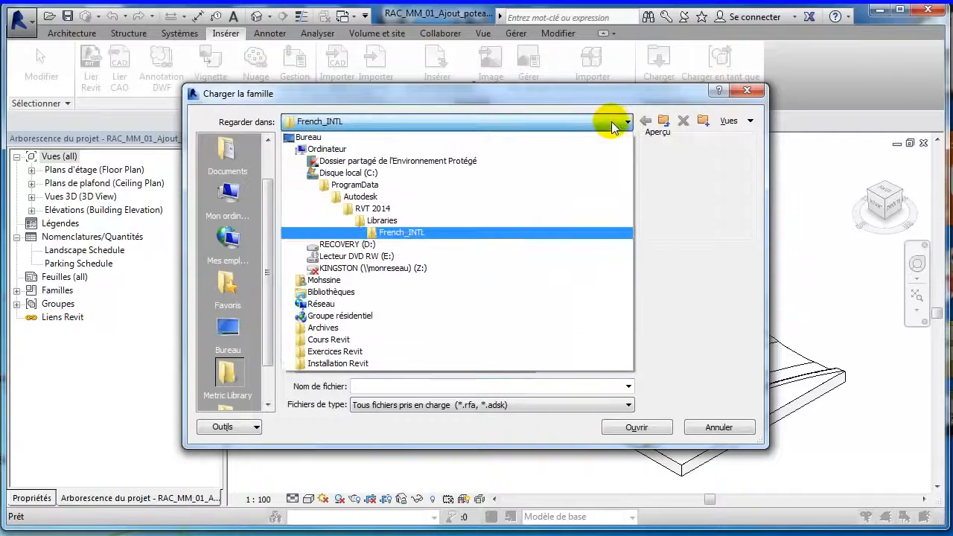
pyautogui.click(378, 282)
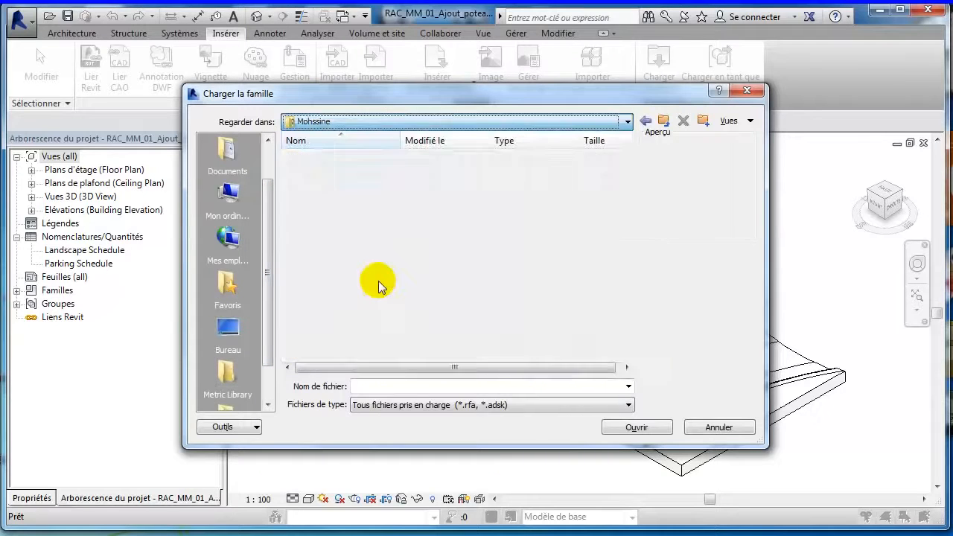
pyautogui.doubleClick(337, 342)
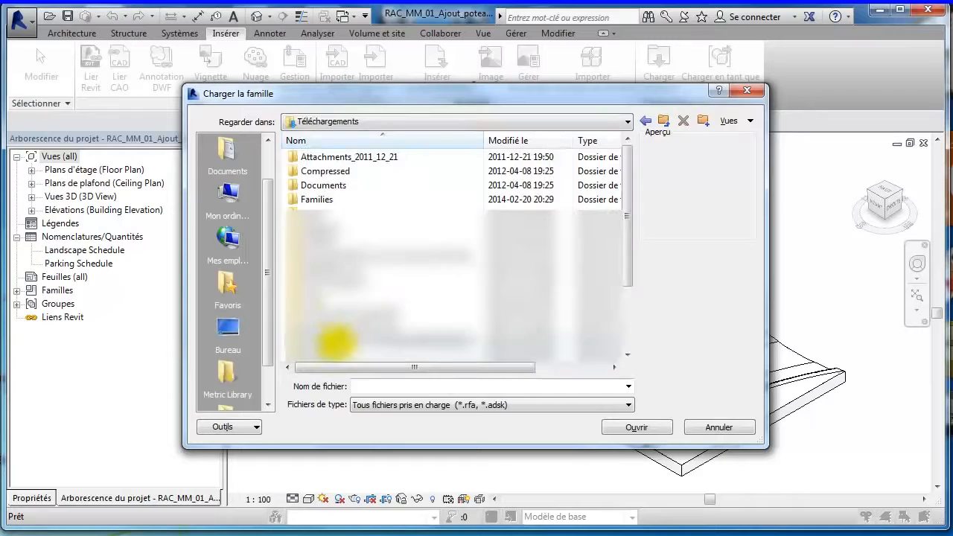
pyautogui.click(326, 201)
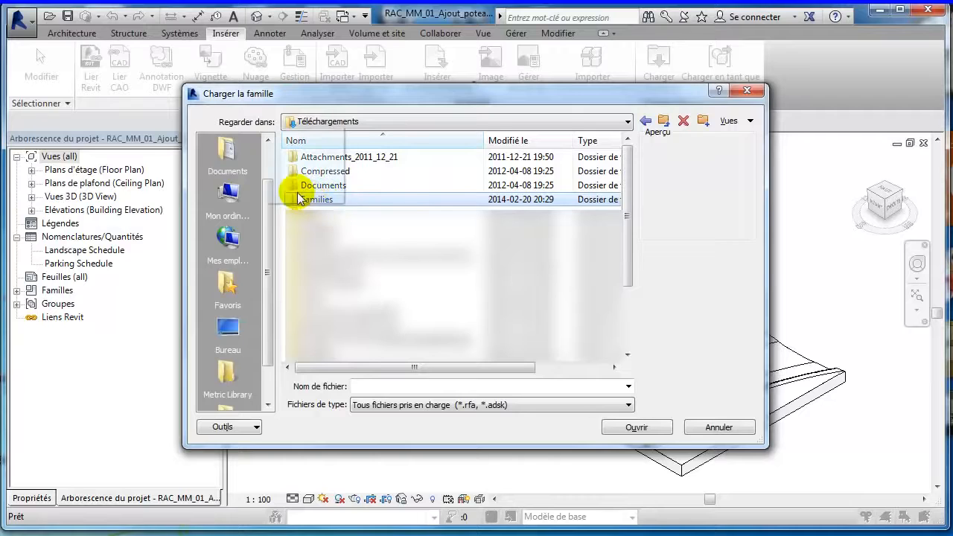
pyautogui.moveTo(229, 184); pyautogui.dragTo(225, 218)
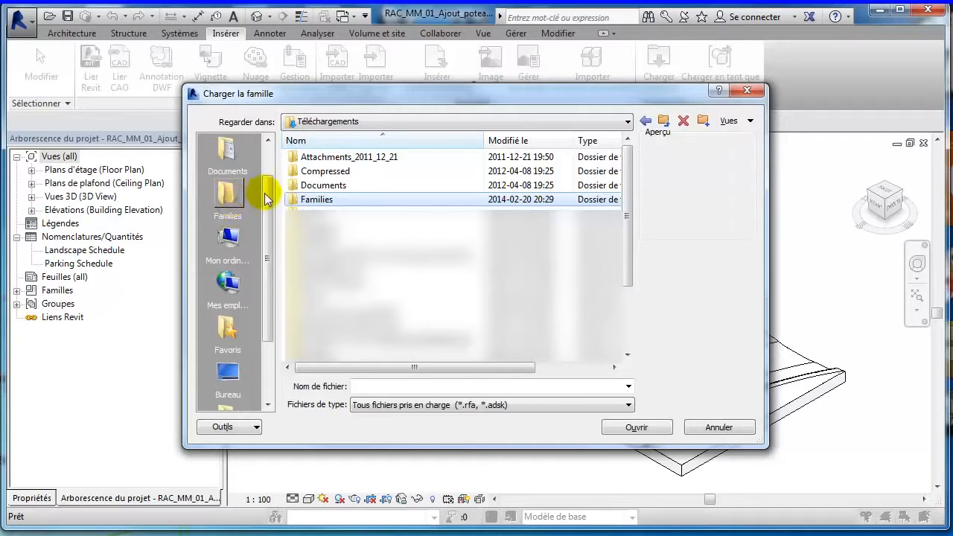
# Step: Move the Families shortcut ahead of Historique in the places list and close the dialog, keeping the changes to the shortcuts
pyautogui.moveTo(267, 185); pyautogui.dragTo(269, 153)
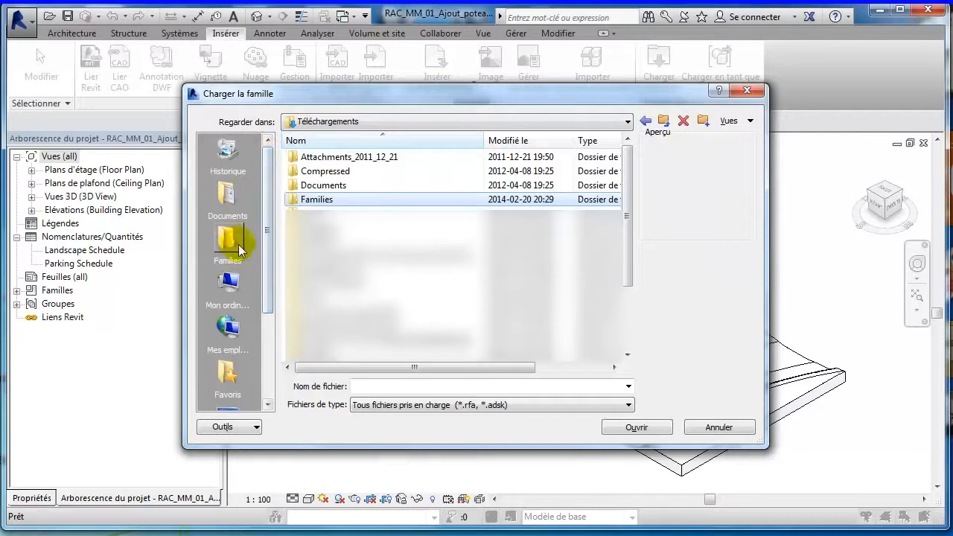
pyautogui.moveTo(227, 240); pyautogui.dragTo(239, 157)
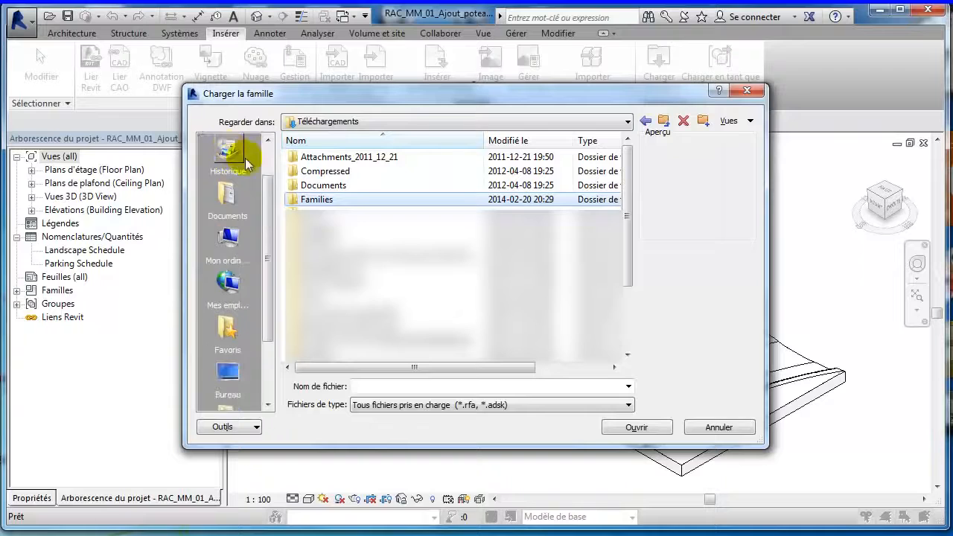
pyautogui.moveTo(267, 212); pyautogui.dragTo(269, 170)
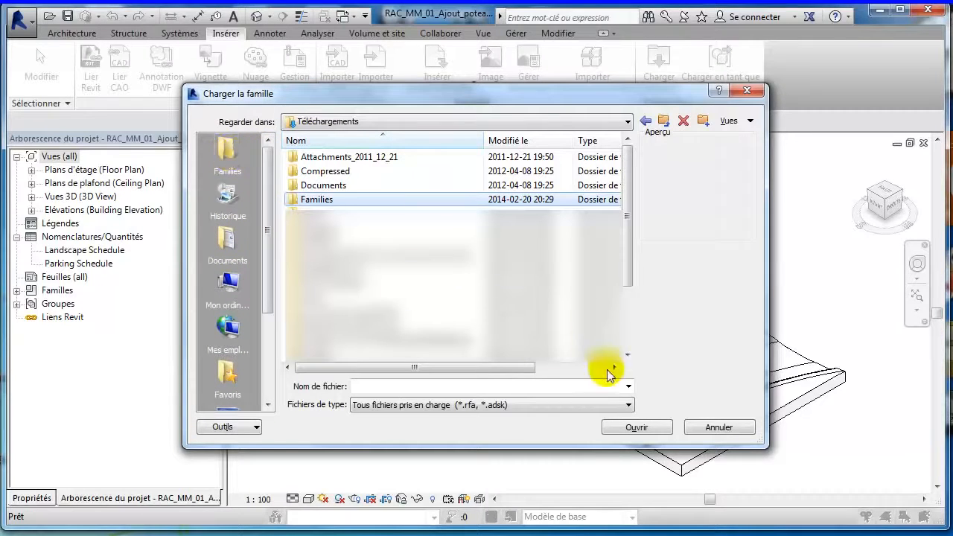
pyautogui.click(718, 431)
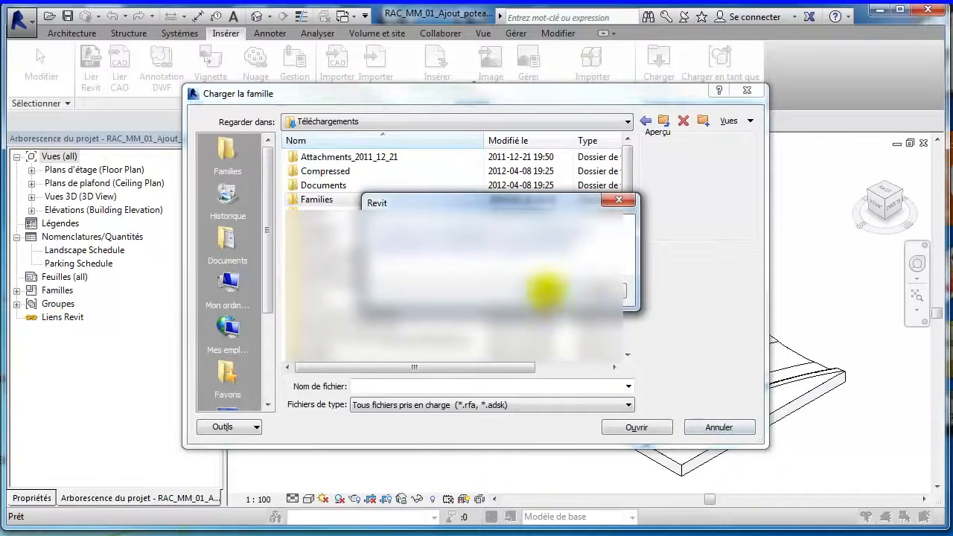
pyautogui.click(546, 291)
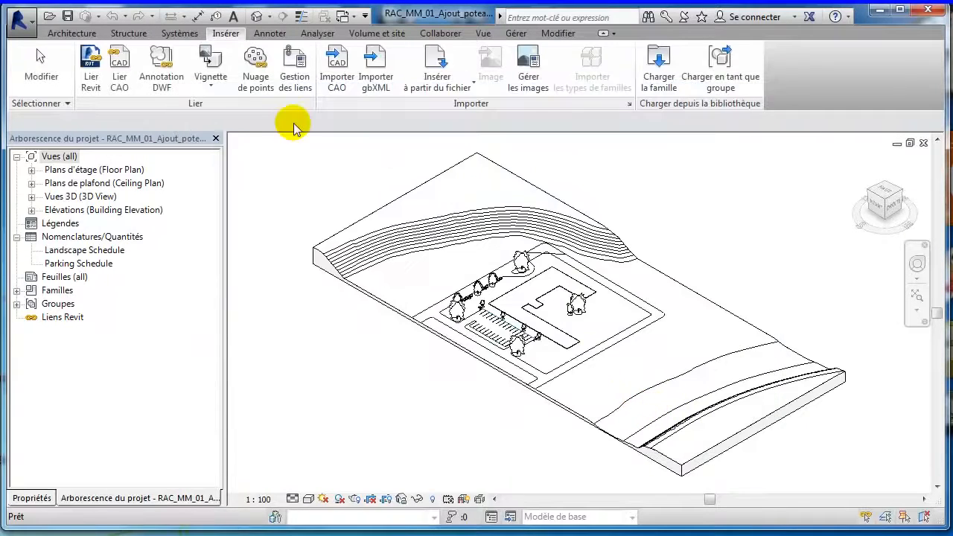
# Step: Check the Families shortcut in the Load Family dialog by browsing the family files in its nested Families folder, without loading any
pyautogui.click(659, 74)
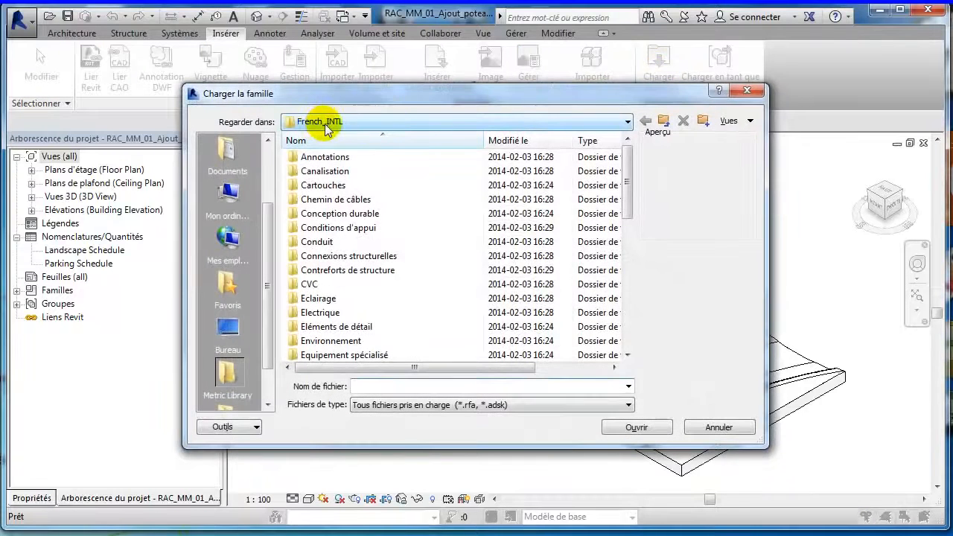
pyautogui.click(268, 140)
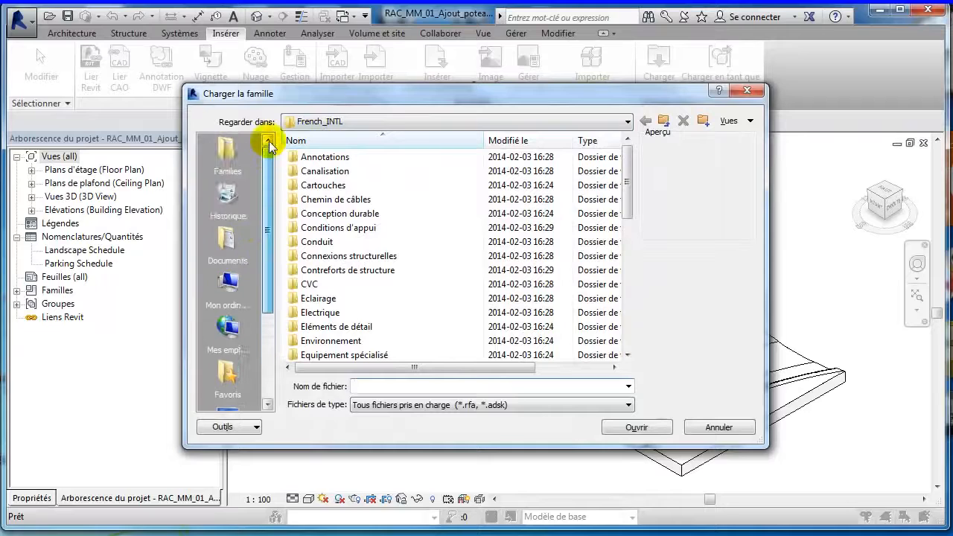
pyautogui.click(224, 164)
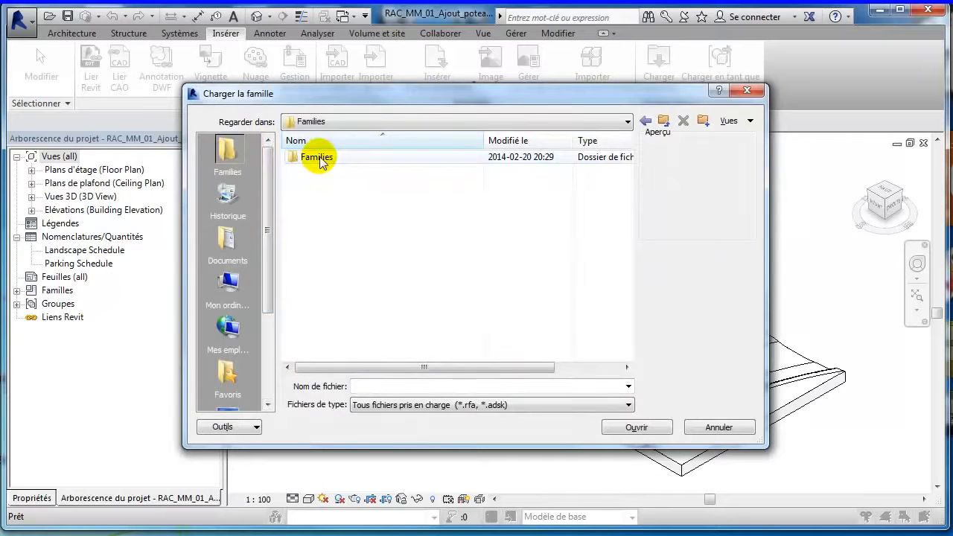
pyautogui.click(318, 158)
pyautogui.click(319, 158)
pyautogui.click(315, 199)
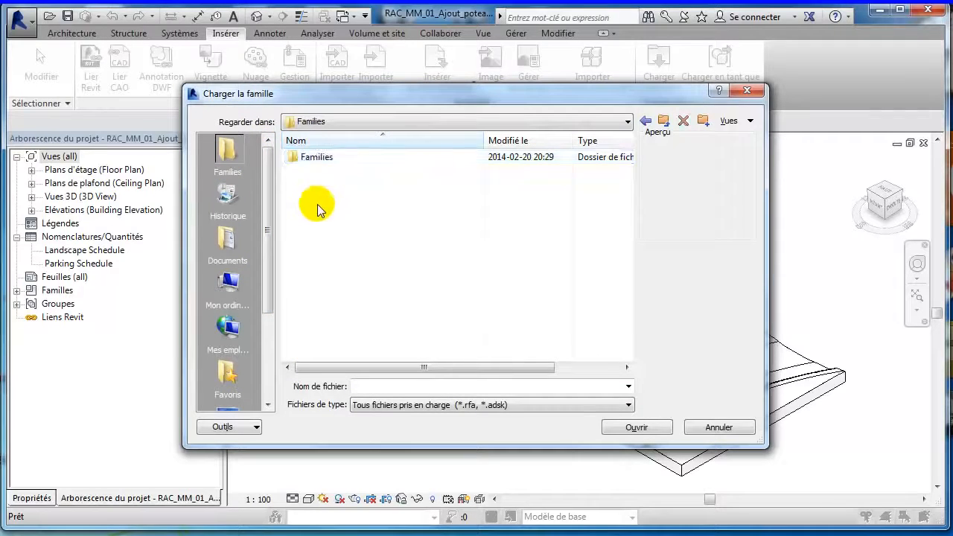
pyautogui.doubleClick(316, 159)
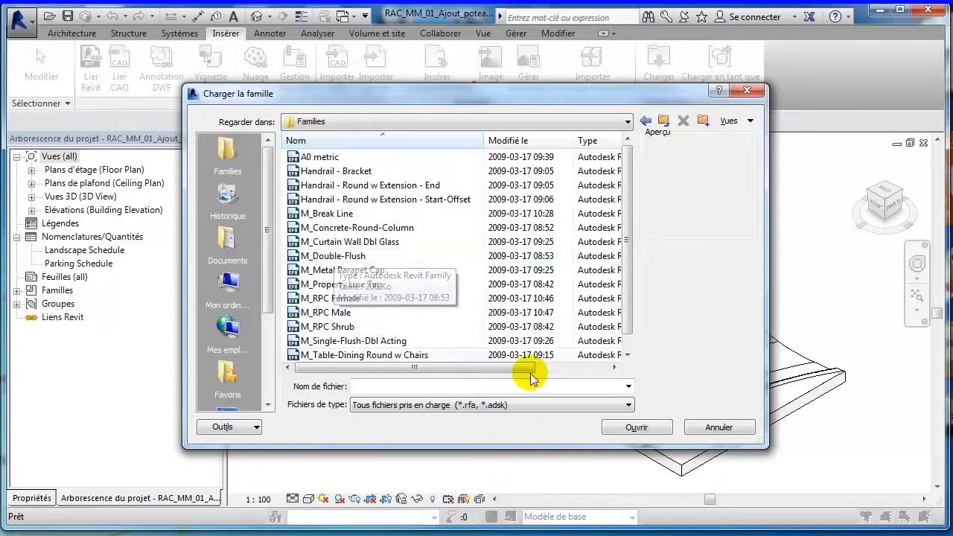
pyautogui.click(713, 427)
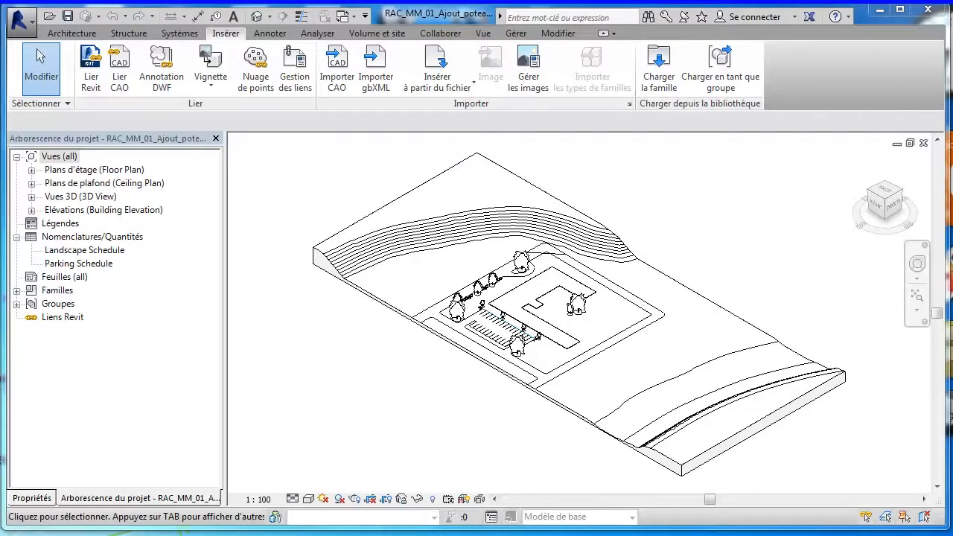
# Step: Collapse the help search field and open the 01 - Entry Level floor plan
pyautogui.click(501, 15)
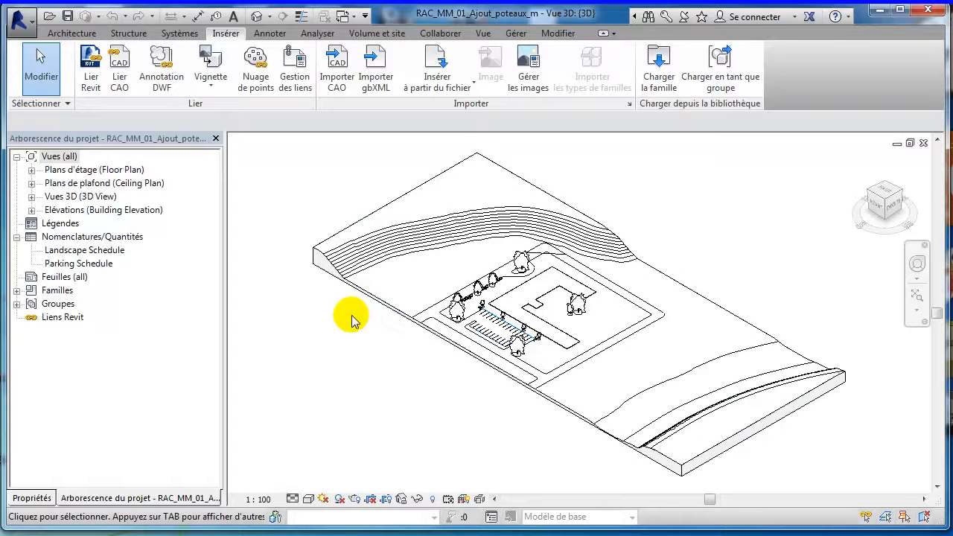
pyautogui.click(31, 171)
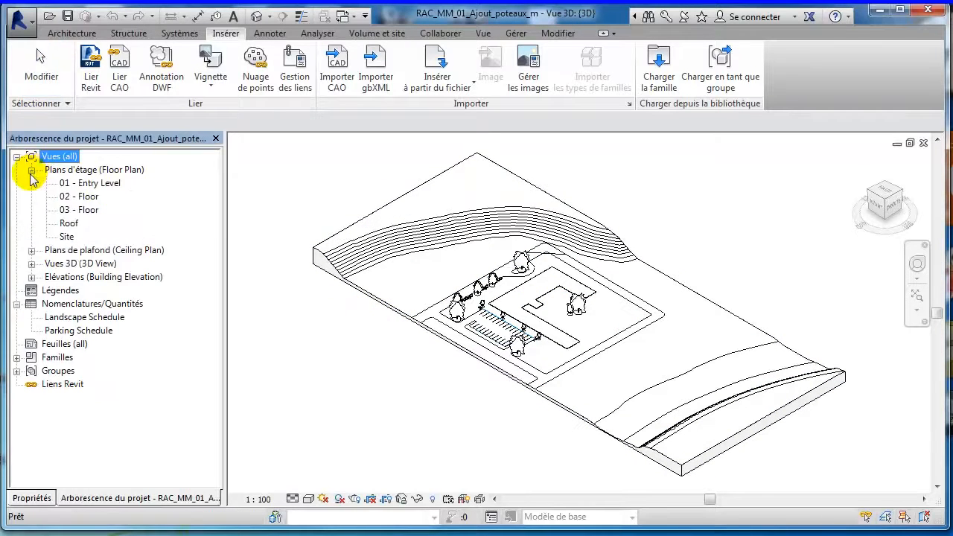
pyautogui.click(87, 184)
pyautogui.doubleClick(89, 190)
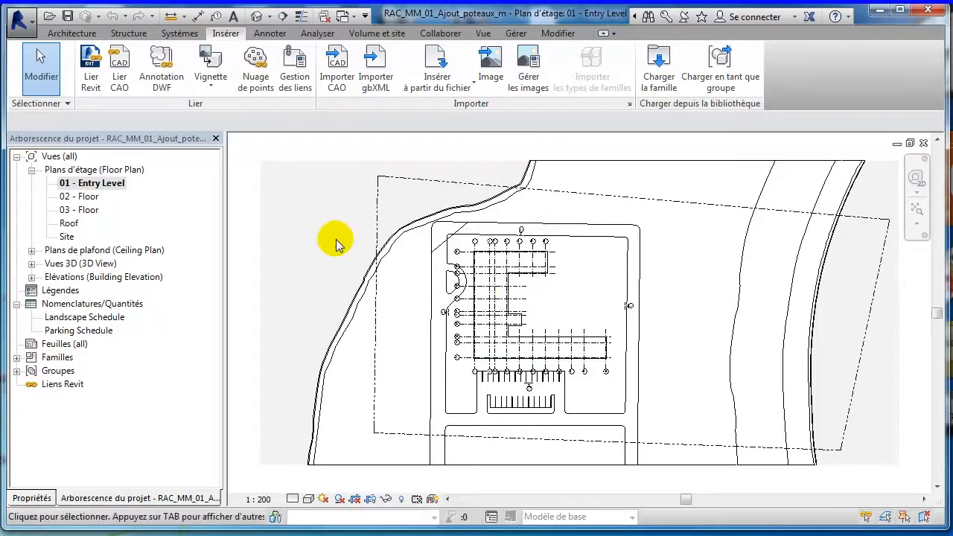
# Step: Hide the category of the topography surface in the Entry Level plan view
pyautogui.click(357, 299)
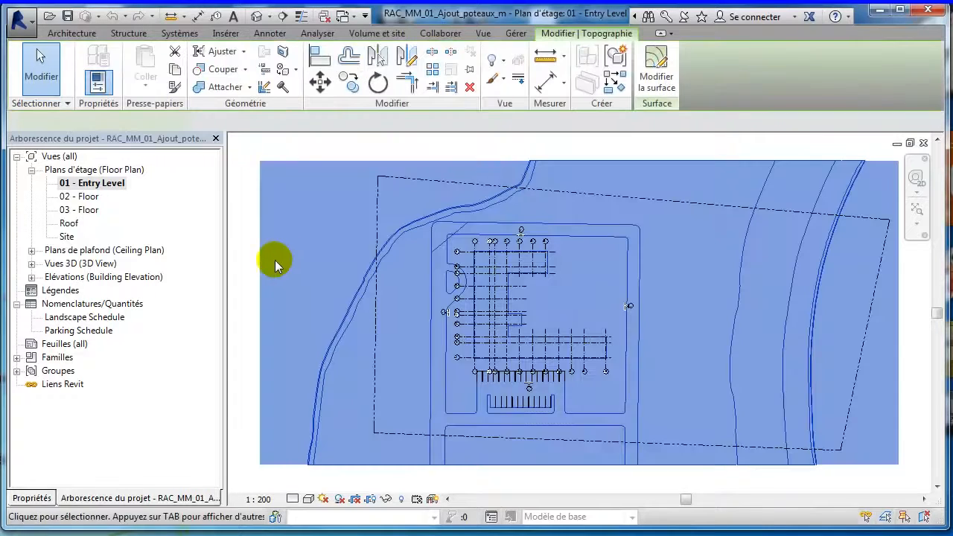
pyautogui.rightClick(242, 256)
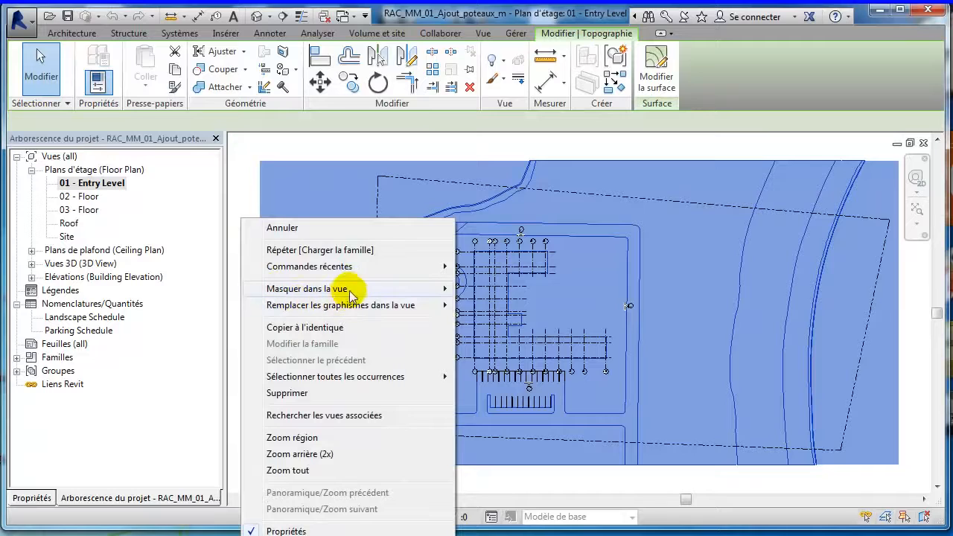
pyautogui.moveTo(358, 292)
pyautogui.click(496, 304)
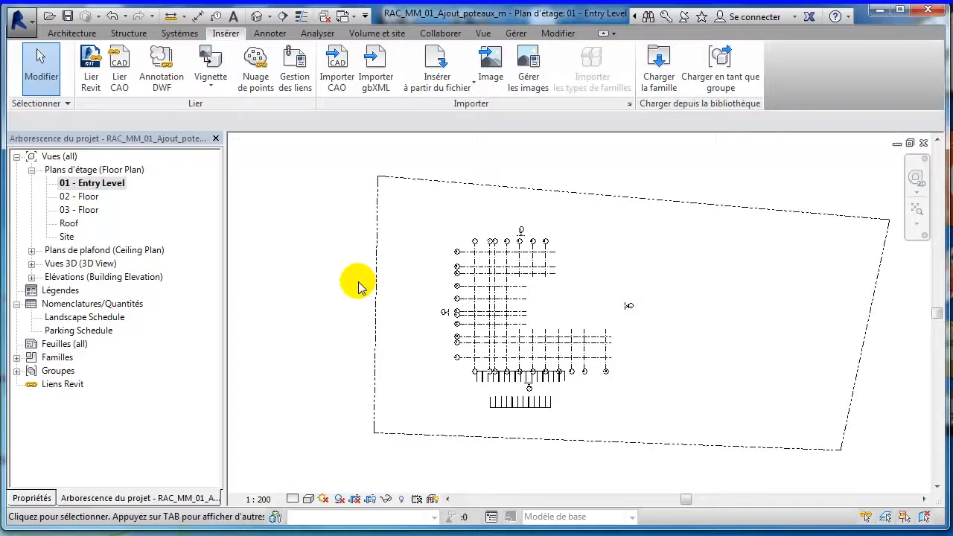
# Step: In the view's Visibility/Graphics overrides, turn on the Terre-plein subcategory of Site and apply the change
pyautogui.press('v')
pyautogui.press('v')
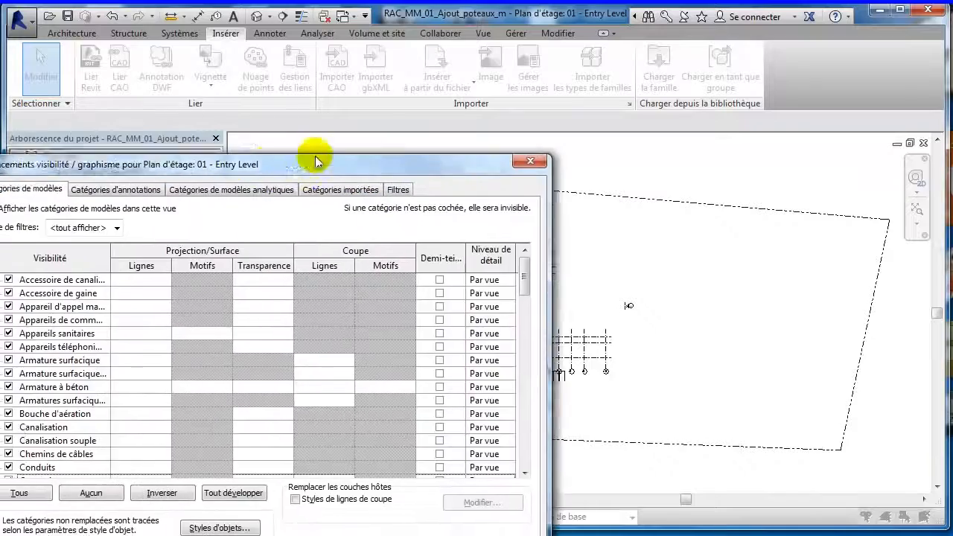
pyautogui.moveTo(315, 160); pyautogui.dragTo(484, 49)
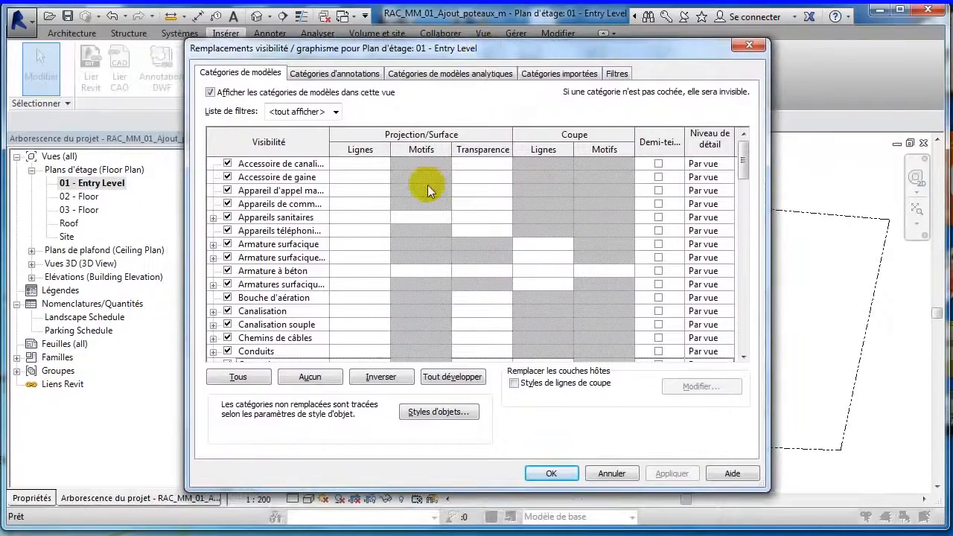
pyautogui.moveTo(744, 165); pyautogui.dragTo(744, 345)
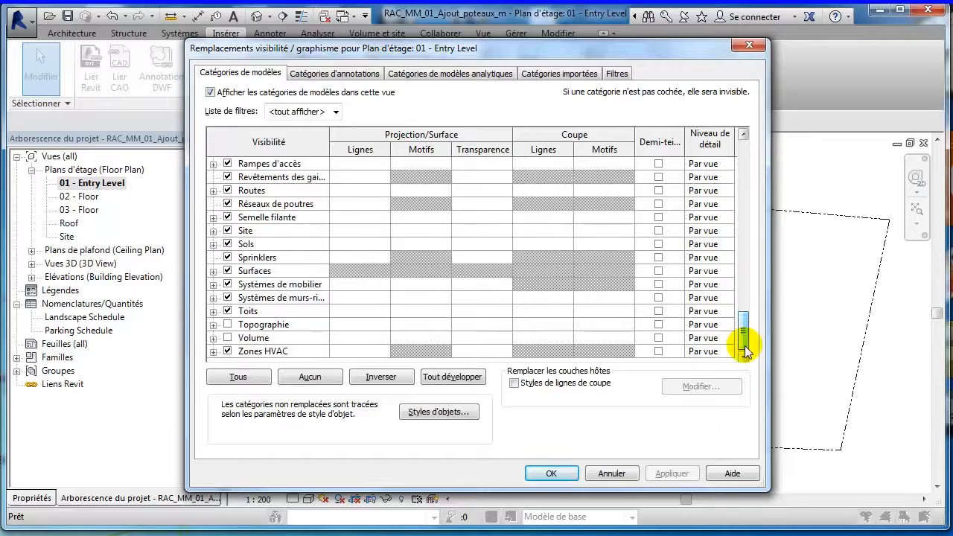
pyautogui.click(228, 338)
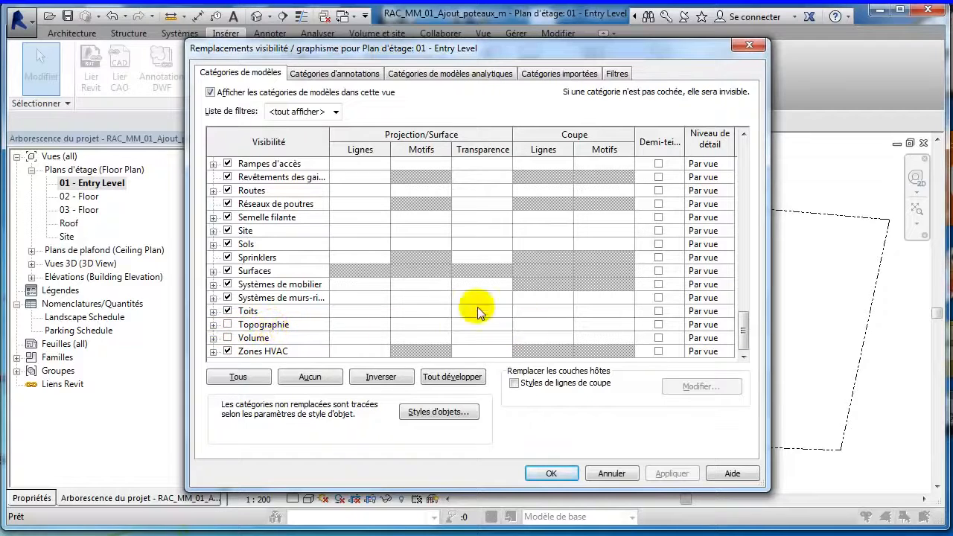
pyautogui.click(214, 232)
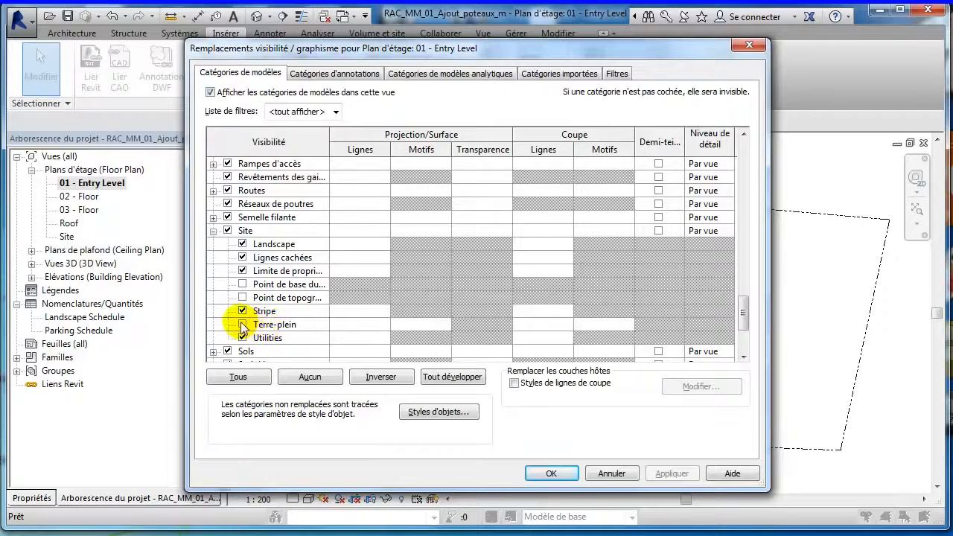
pyautogui.click(242, 326)
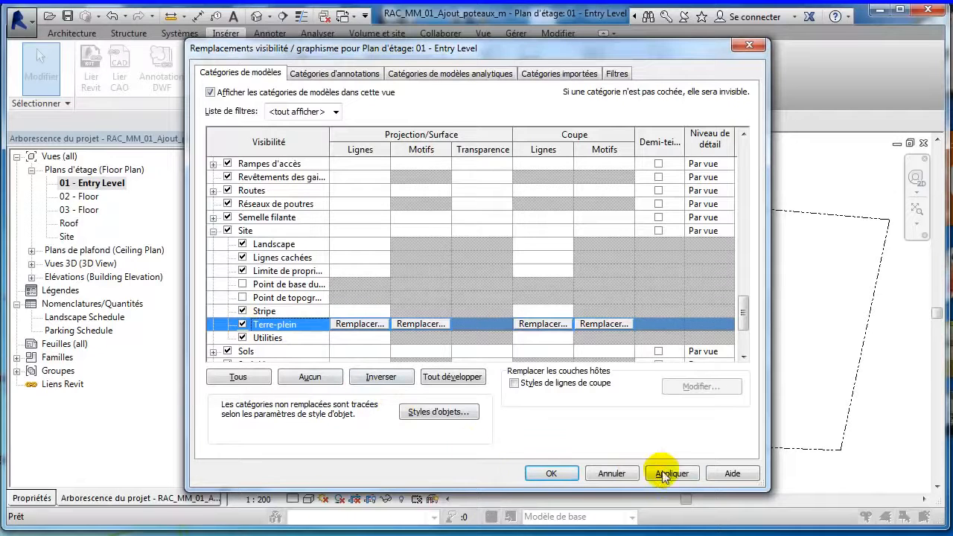
pyautogui.click(663, 474)
# Step: Turn off the property line subcategory (Limite de propriété) under Site, apply it, and check the plan behind the dialog
pyautogui.moveTo(351, 48); pyautogui.dragTo(277, 80)
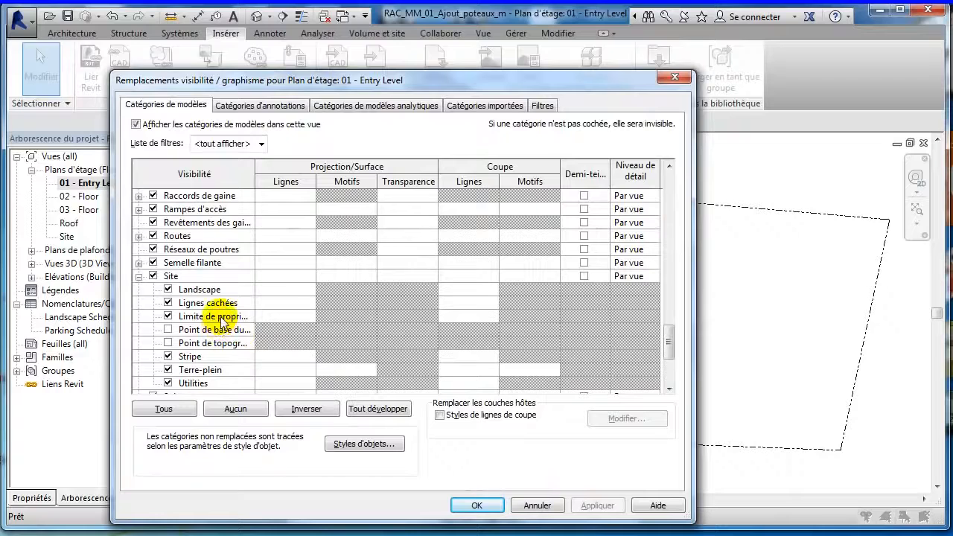
pyautogui.click(169, 316)
pyautogui.click(597, 506)
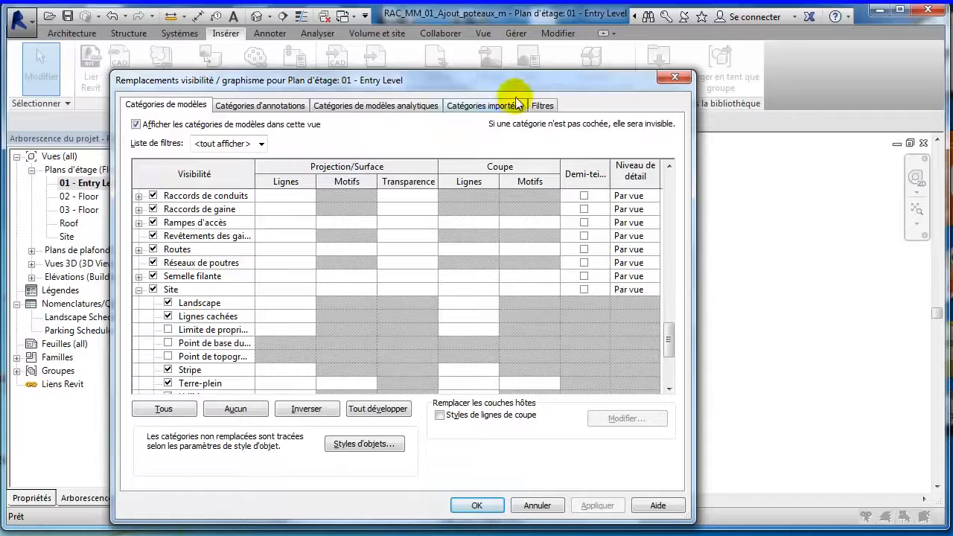
pyautogui.moveTo(518, 84); pyautogui.dragTo(345, 57)
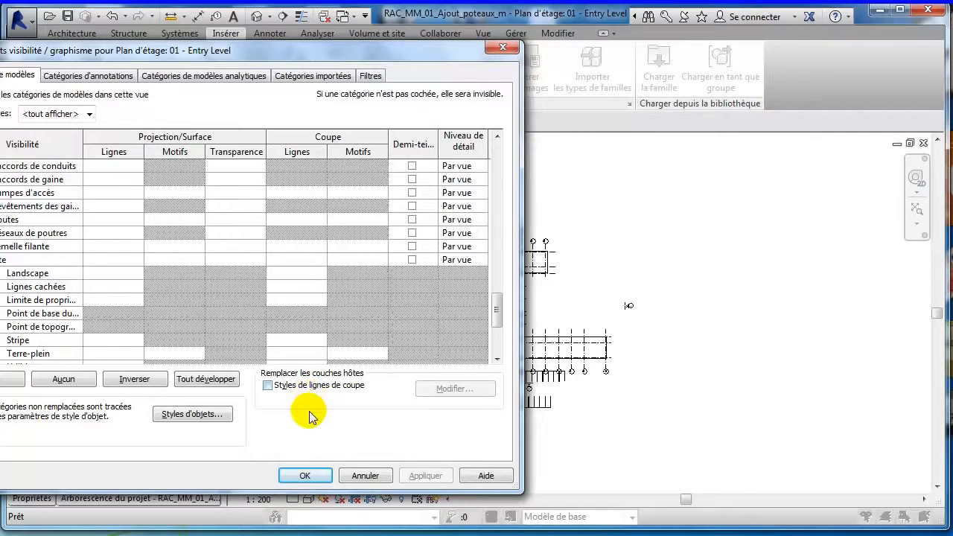
pyautogui.moveTo(294, 53); pyautogui.dragTo(521, 52)
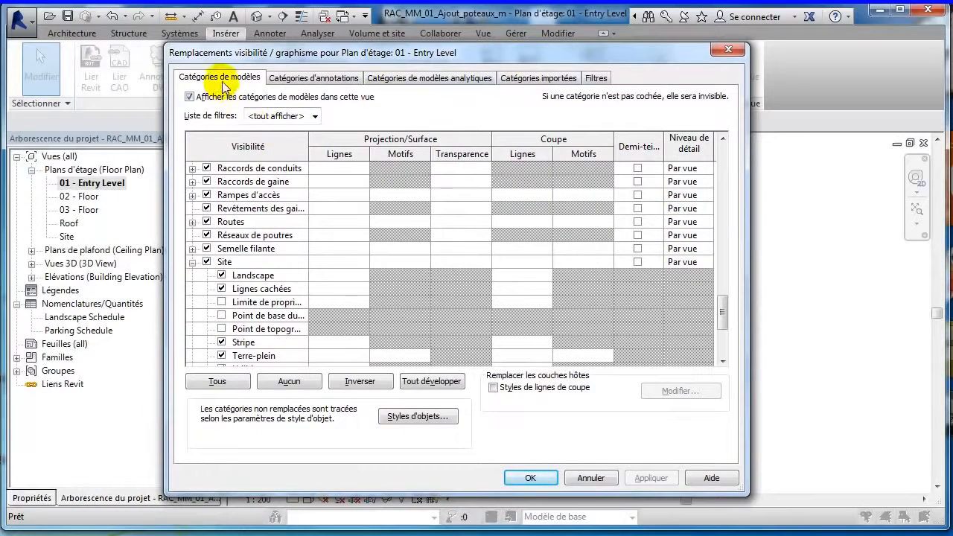
# Step: Review the annotation categories down to Quadrillages and close the visibility overrides, accepting the settings
pyautogui.click(324, 82)
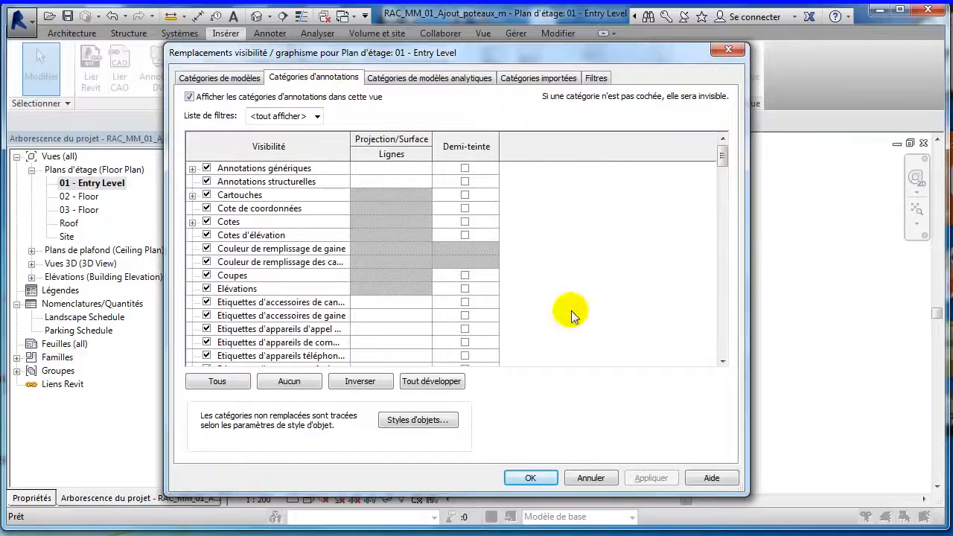
pyautogui.moveTo(723, 159); pyautogui.dragTo(736, 330)
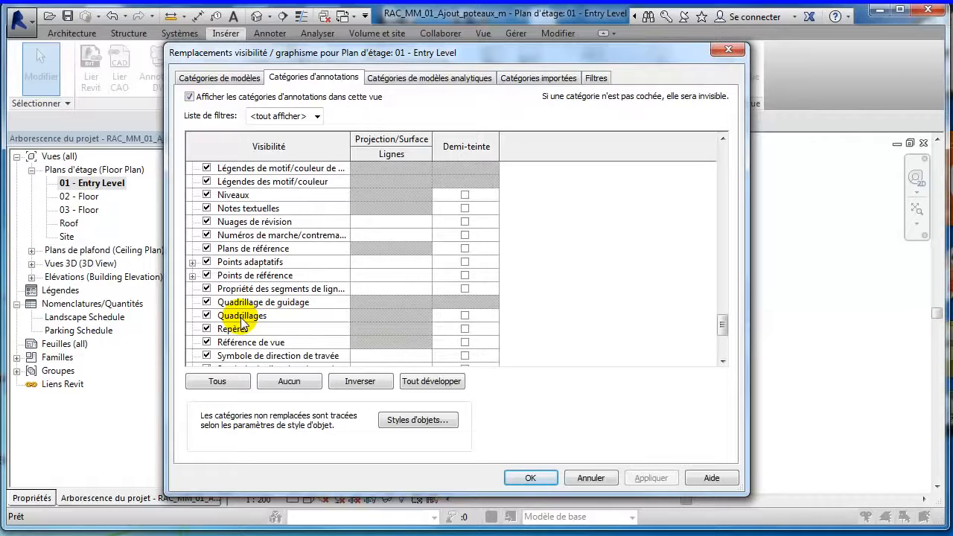
pyautogui.click(525, 477)
# Step: Hide the whole category of the parking stall array groups below the building in the Entry Level plan
pyautogui.scroll(4, 568, 419)
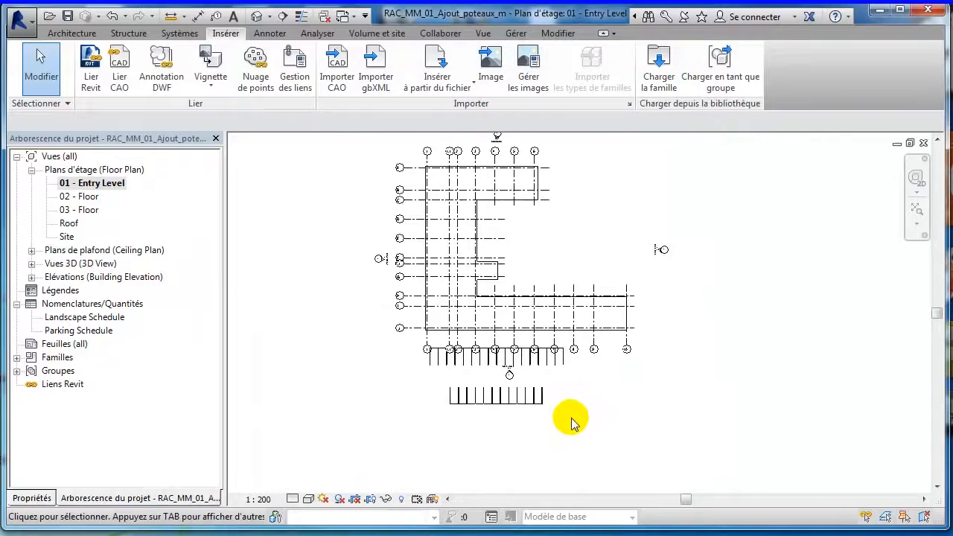
pyautogui.scroll(2, 562, 422)
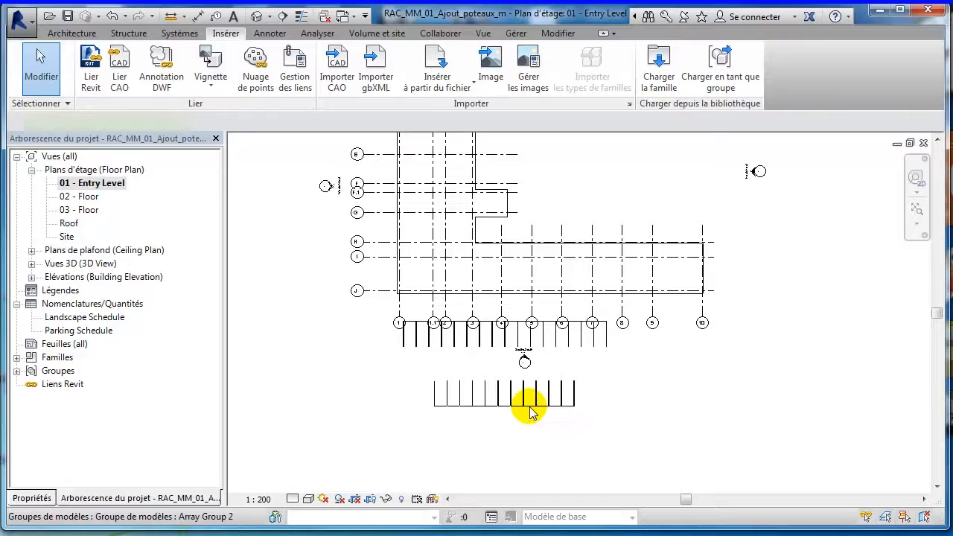
pyautogui.click(531, 412)
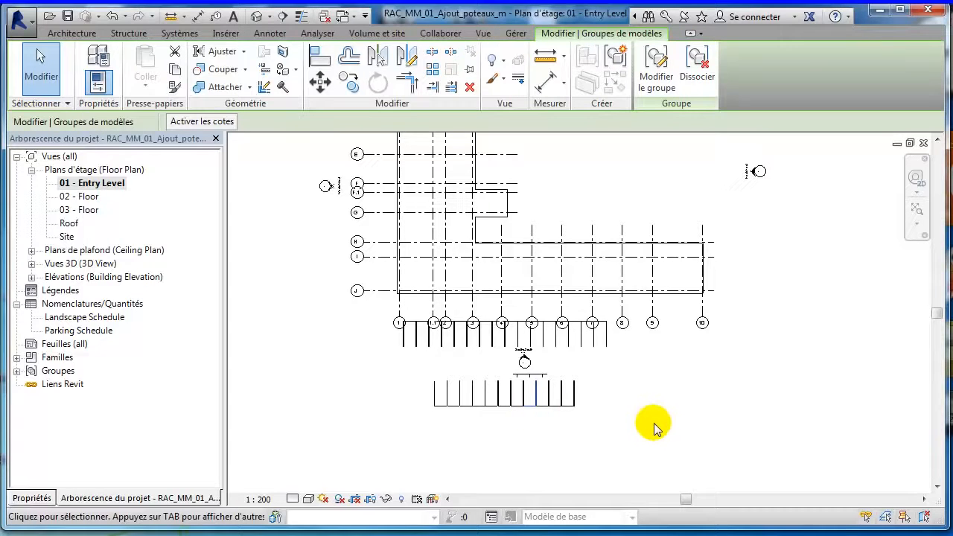
pyautogui.rightClick(613, 404)
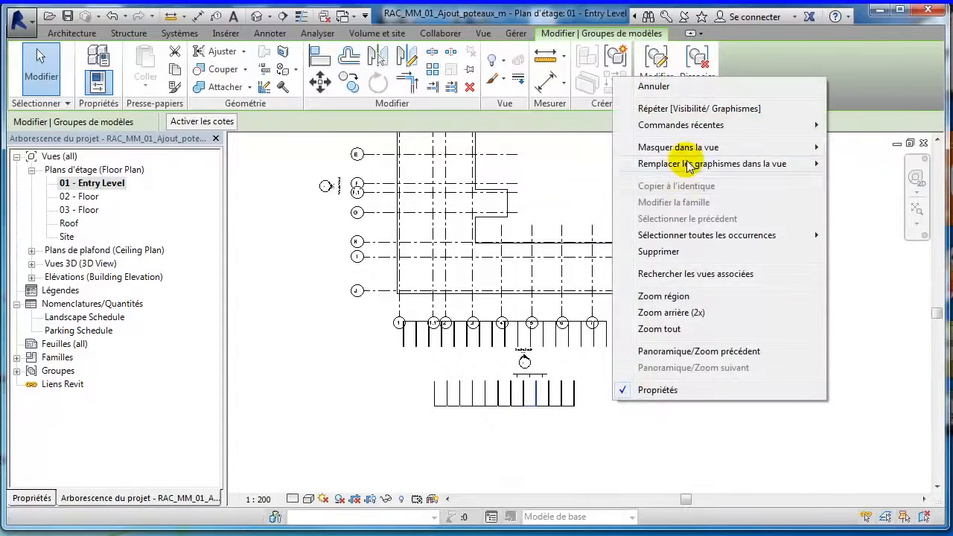
pyautogui.moveTo(692, 146)
pyautogui.click(862, 166)
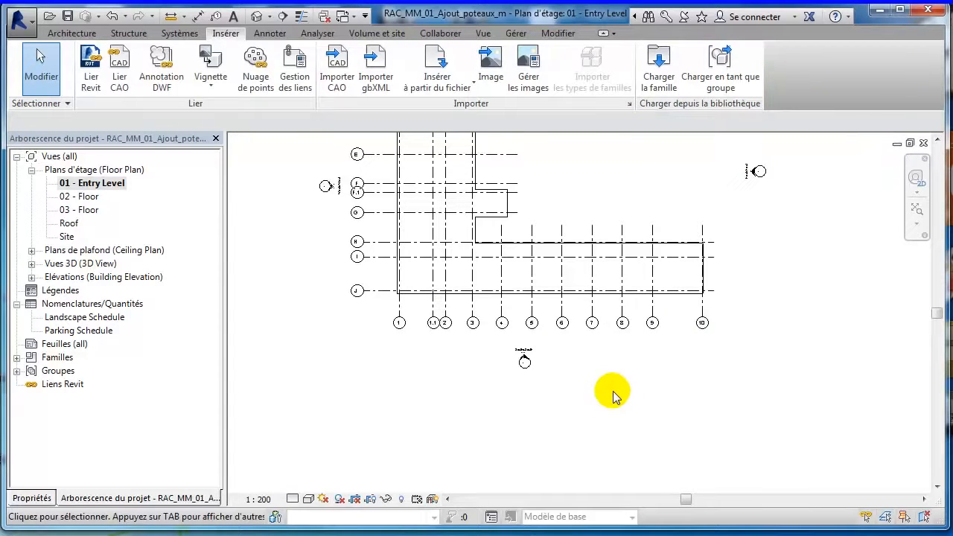
# Step: Examine the building pad outline and the surrounding grid lines across the Entry Level plan
pyautogui.moveTo(583, 221); pyautogui.dragTo(560, 369, button='middle')
pyautogui.scroll(2, 526, 325)
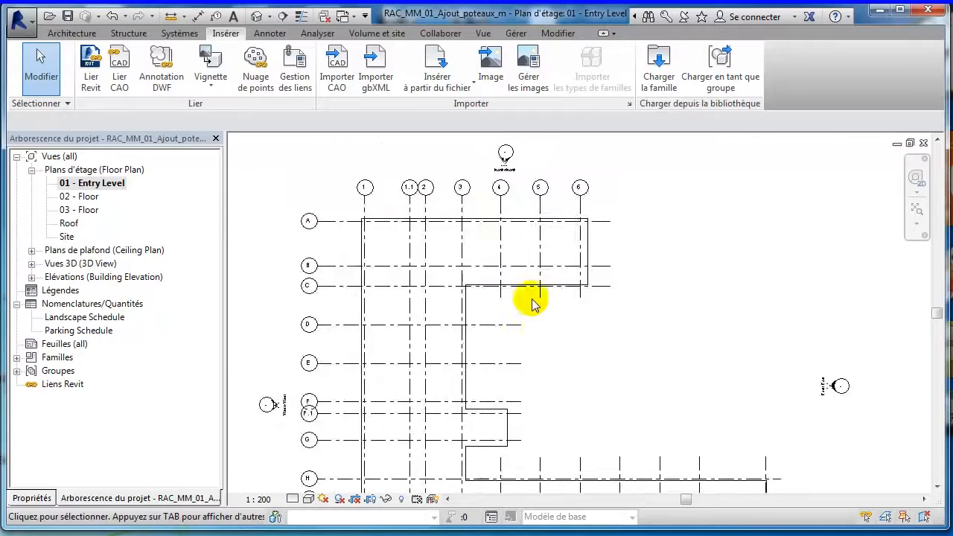
pyautogui.scroll(1, 512, 231)
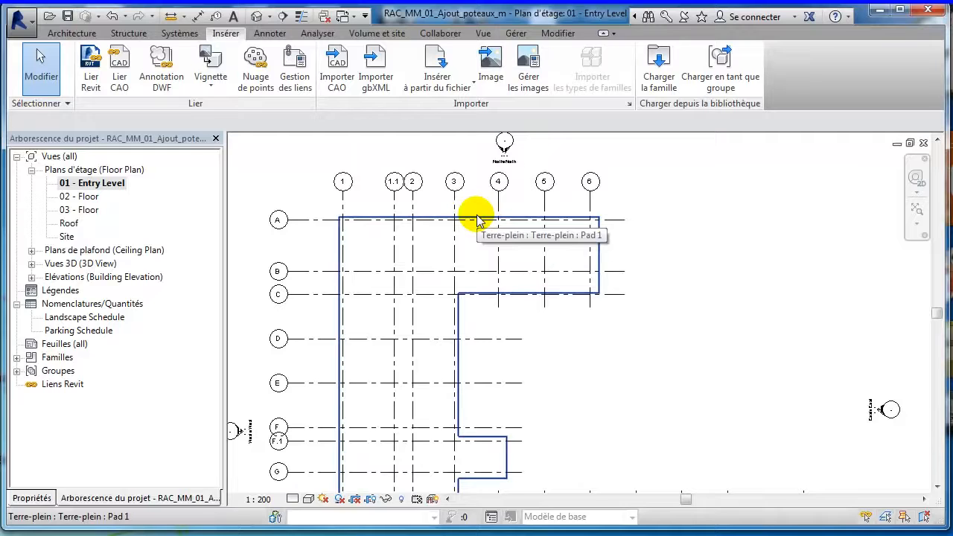
pyautogui.moveTo(571, 369); pyautogui.dragTo(635, 333, button='middle')
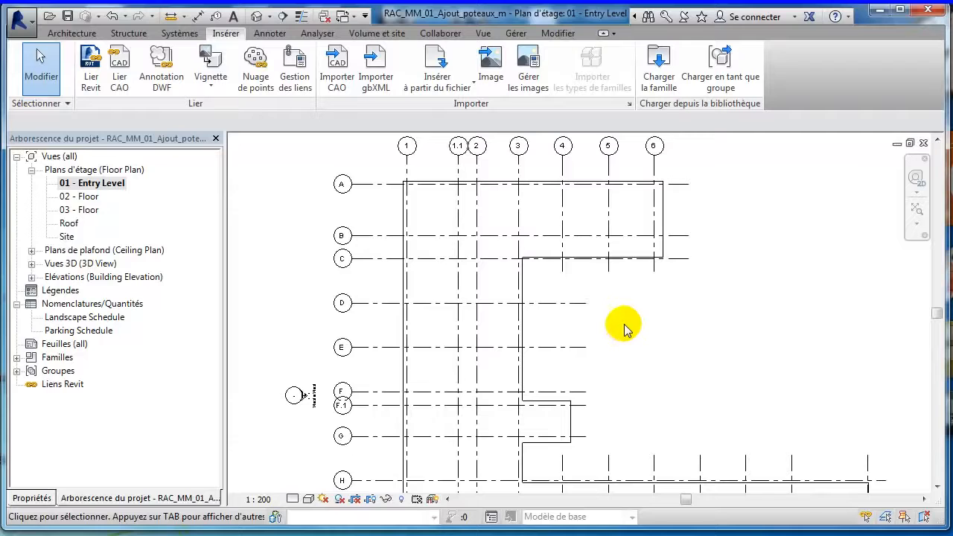
pyautogui.scroll(-1, 633, 327)
pyautogui.scroll(-2, 647, 333)
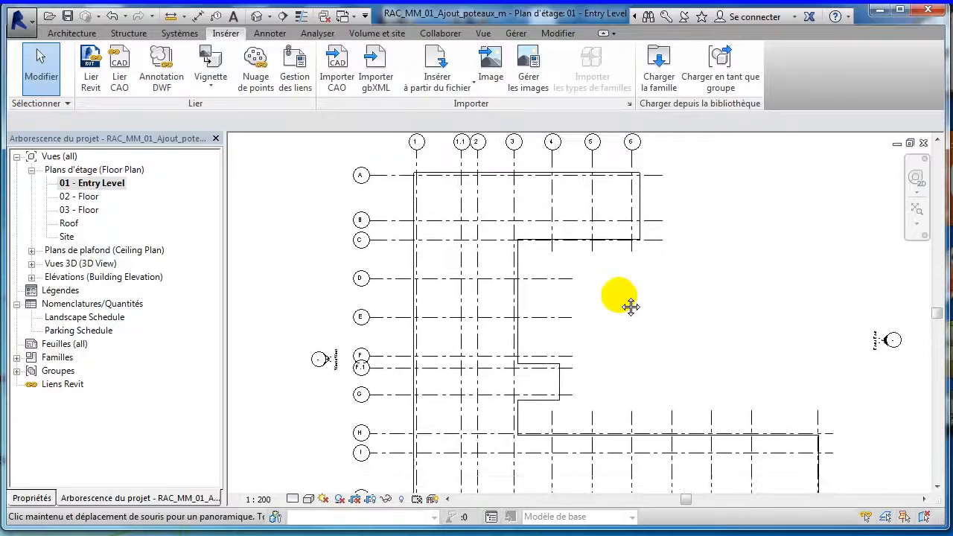
pyautogui.moveTo(655, 296); pyautogui.dragTo(643, 308, button='middle')
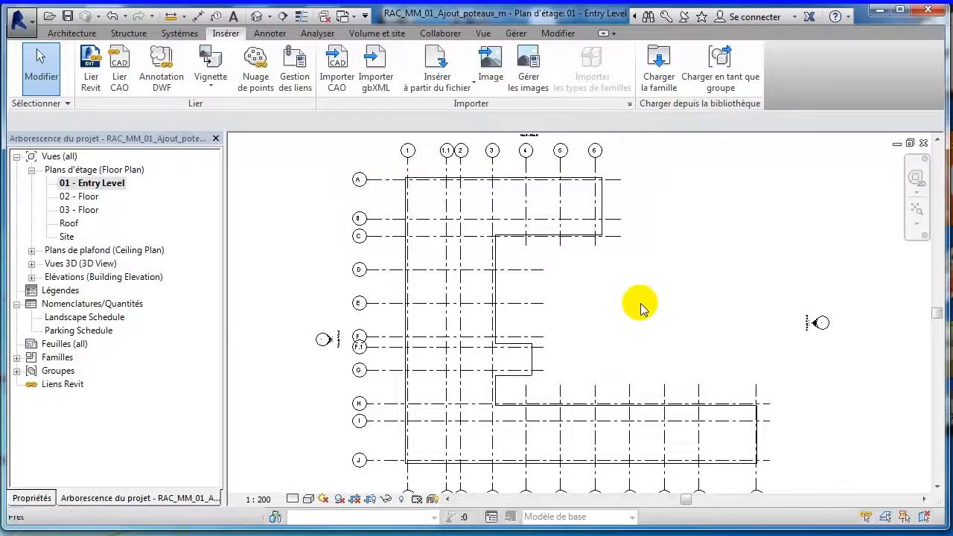
# Step: Start placing a structural column (Poteau porteur) and display its type and properties
pyautogui.click(72, 34)
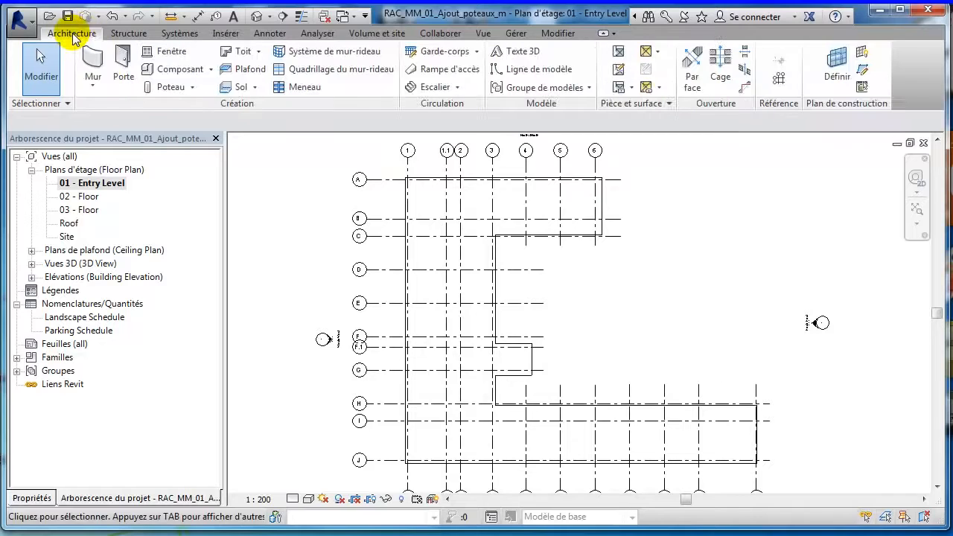
pyautogui.click(192, 88)
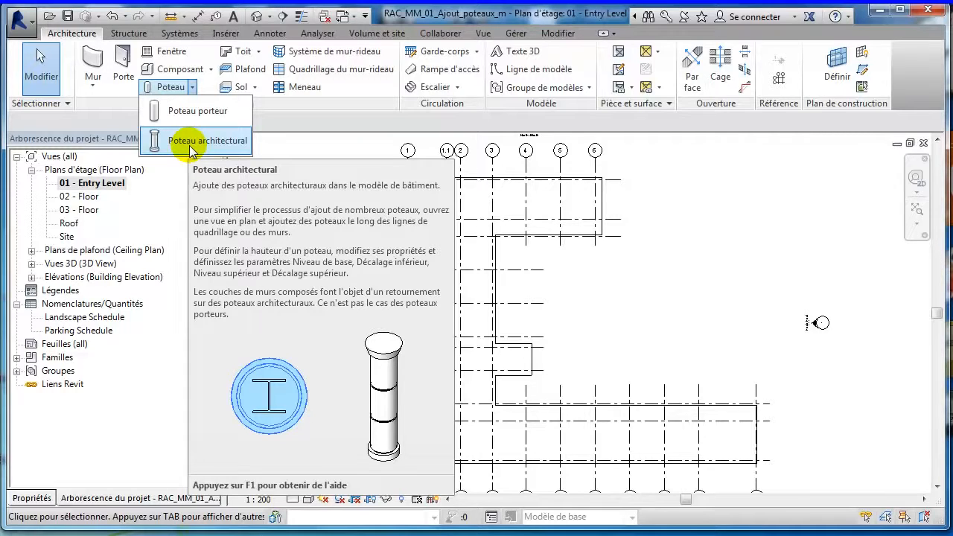
pyautogui.click(198, 112)
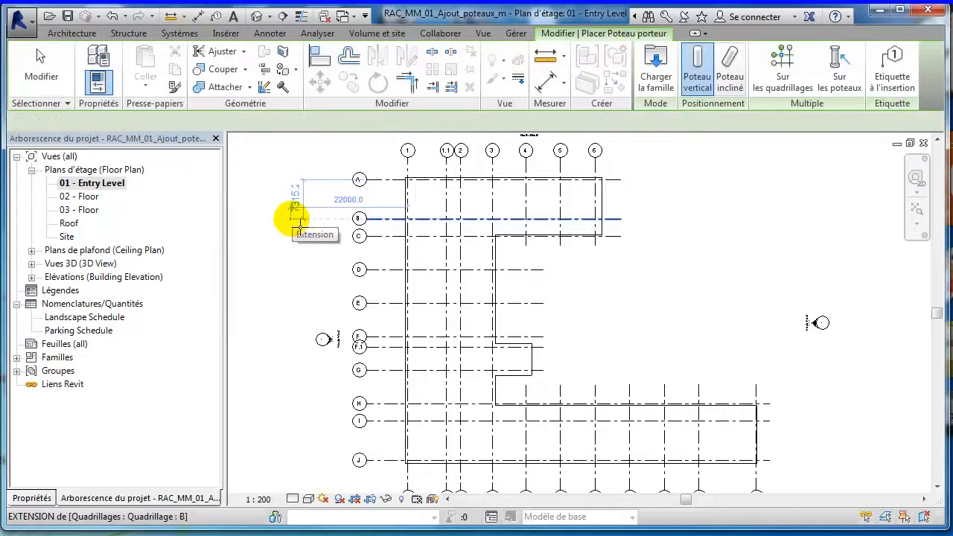
pyautogui.click(33, 497)
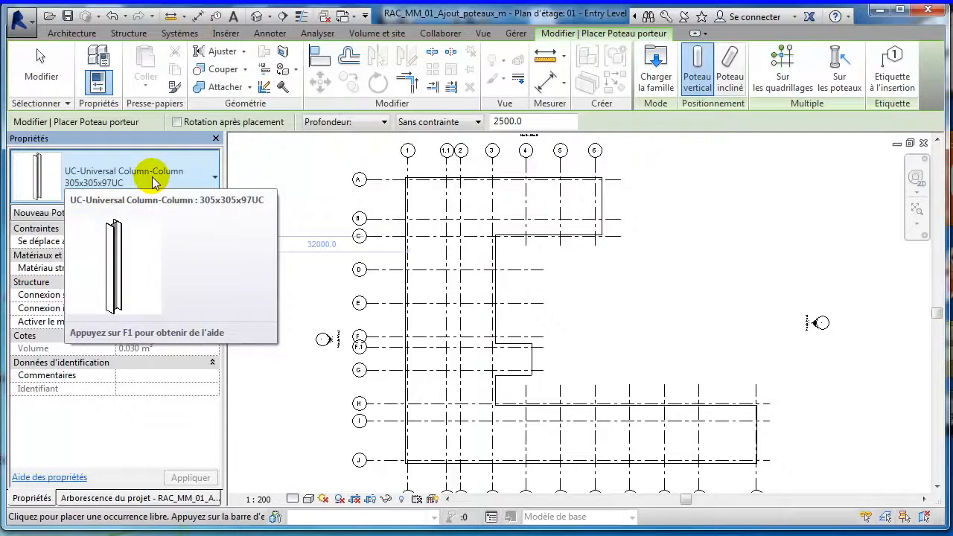
# Step: Load the M_Concrete-Round-Column family from the nested Families library folder for the structural column placement
pyautogui.click(660, 74)
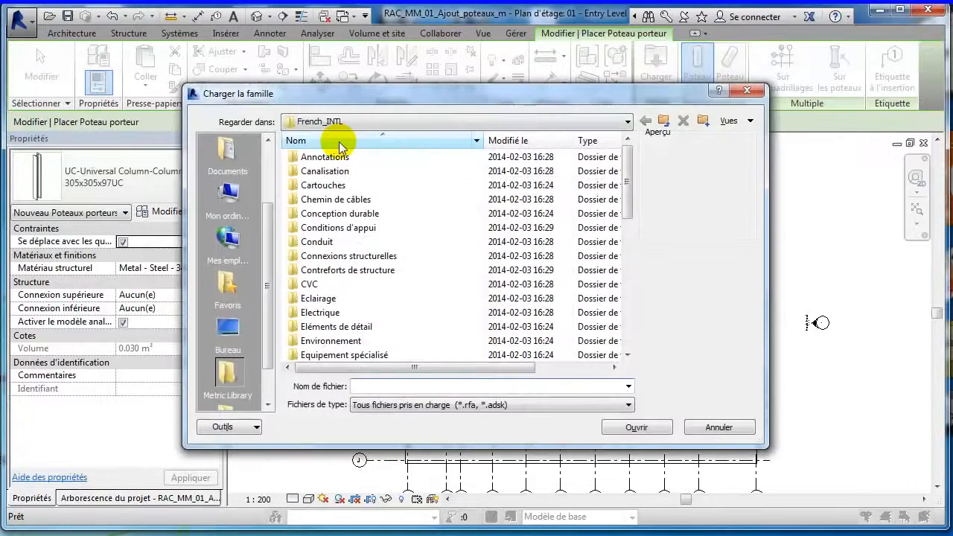
pyautogui.moveTo(266, 213); pyautogui.dragTo(271, 160)
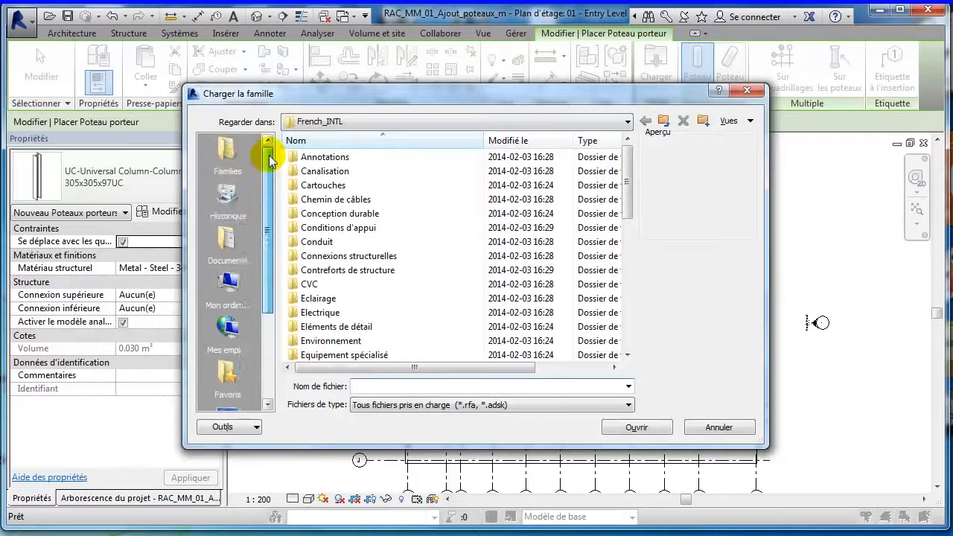
pyautogui.click(228, 156)
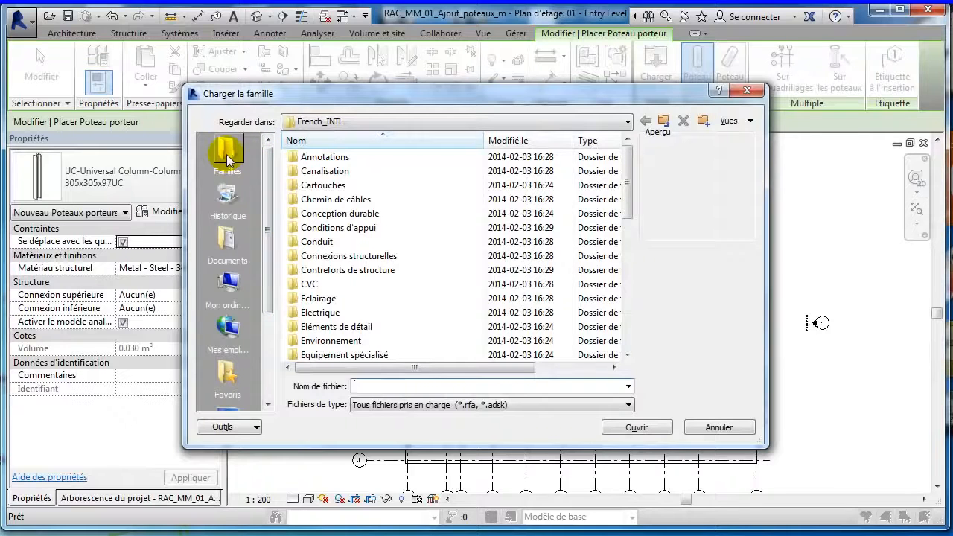
pyautogui.click(228, 159)
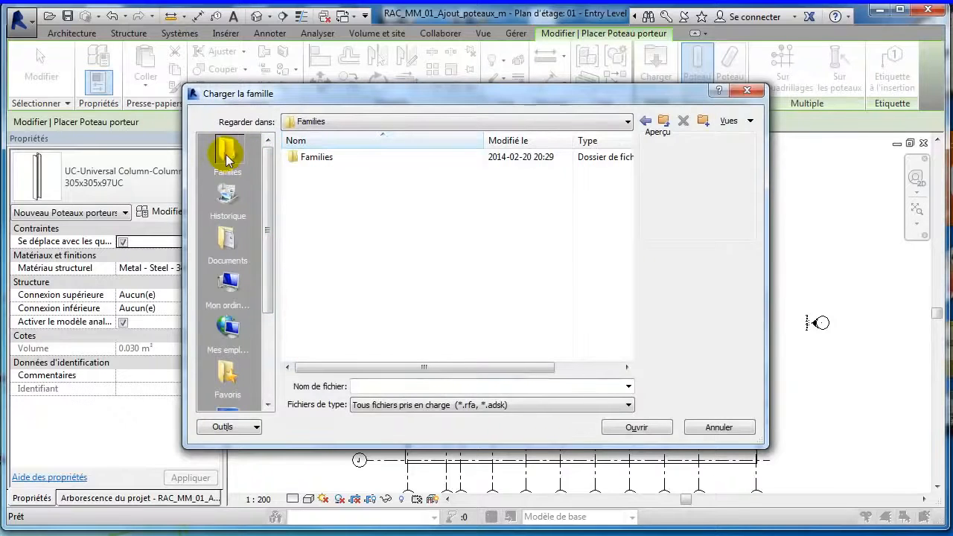
pyautogui.doubleClick(323, 160)
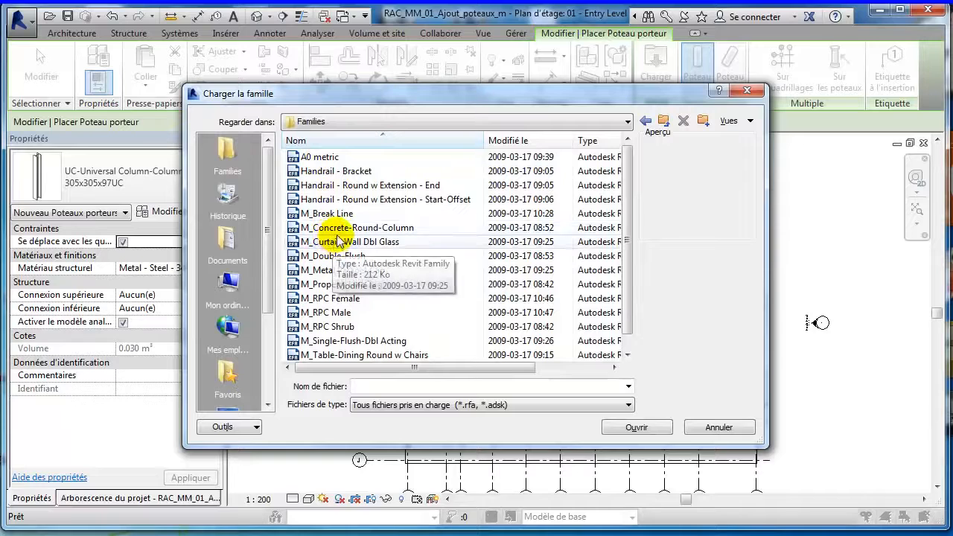
pyautogui.click(349, 235)
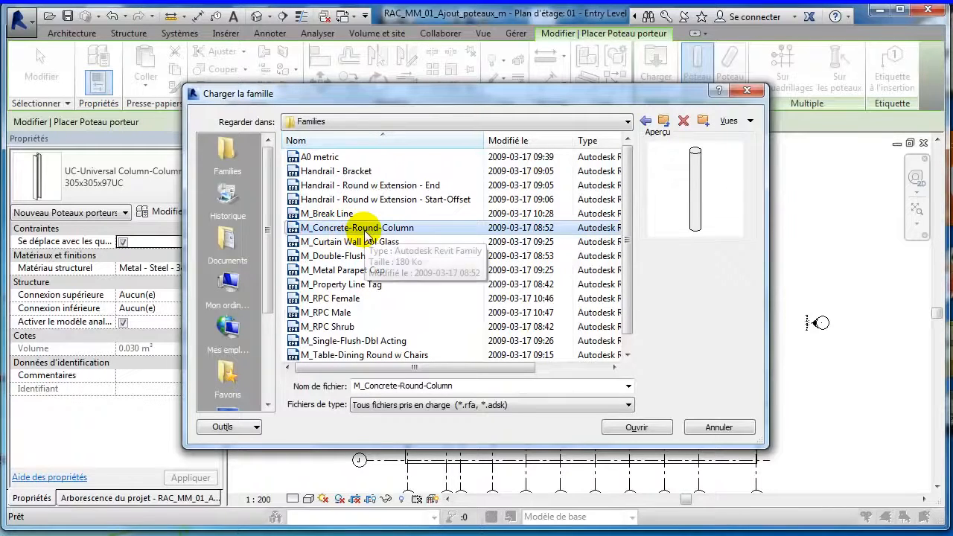
pyautogui.click(637, 428)
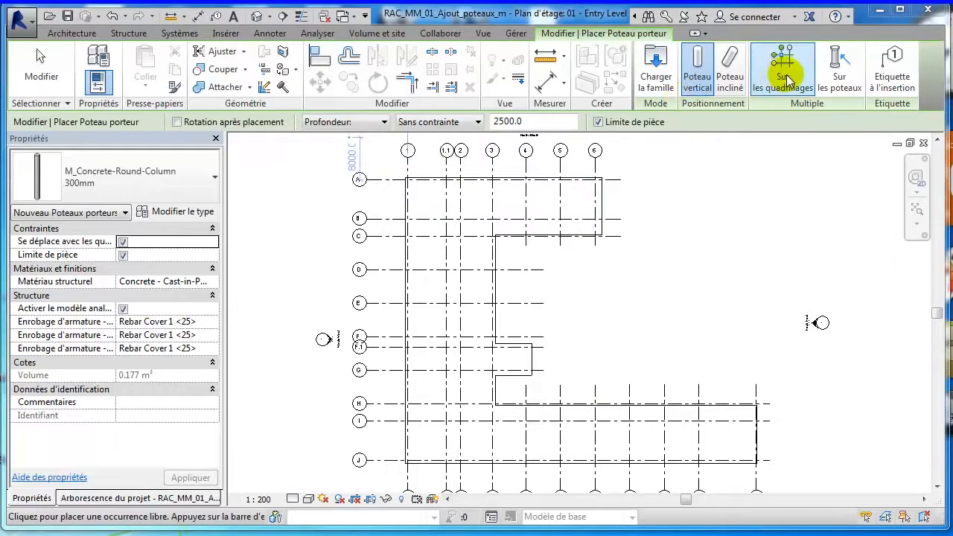
# Step: Set the new columns to be placed by height (Hauteur) up to level 02 - Floor
pyautogui.click(366, 128)
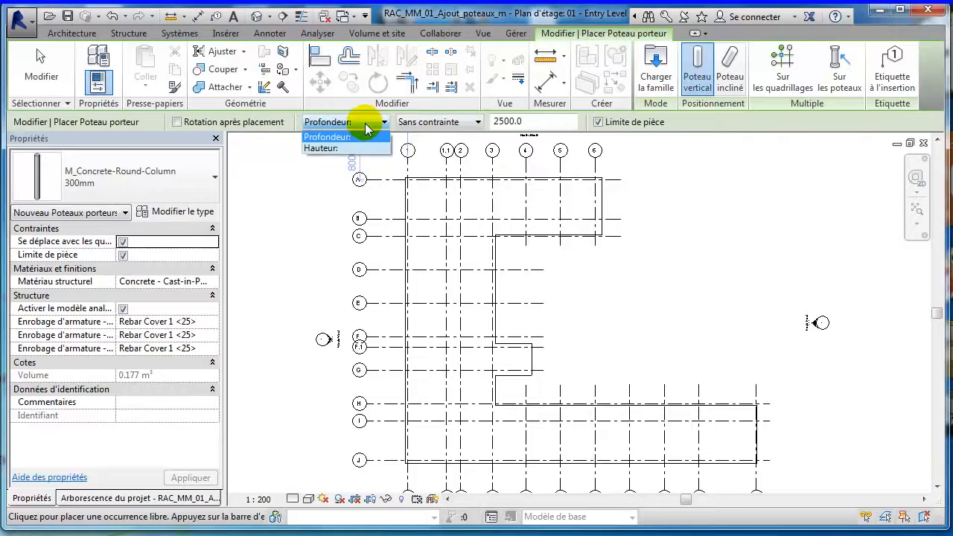
pyautogui.click(334, 149)
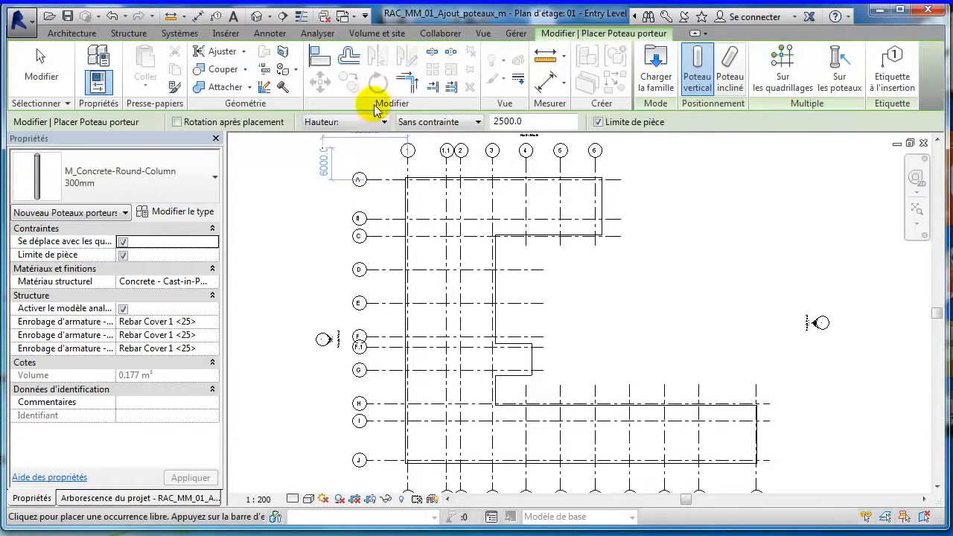
pyautogui.click(477, 123)
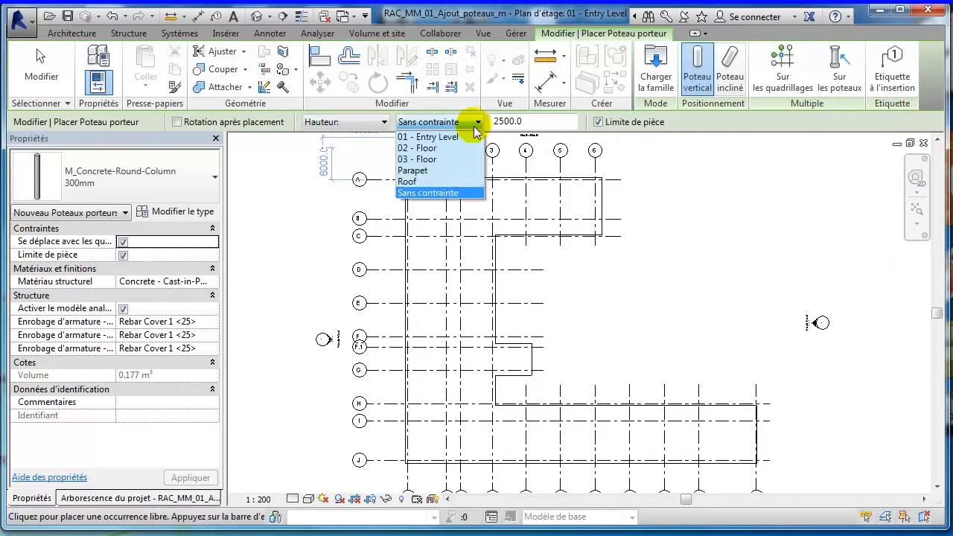
pyautogui.click(436, 150)
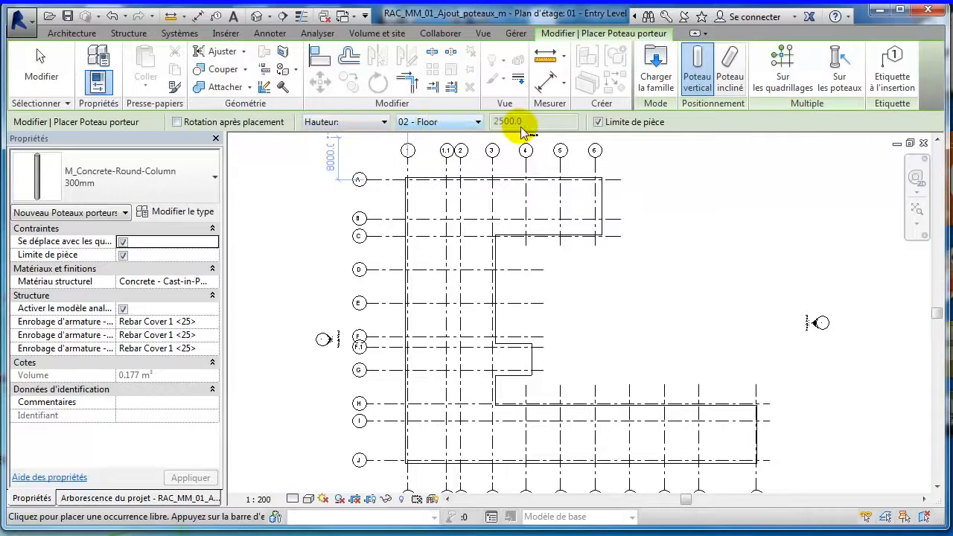
# Step: Place 300mm round concrete columns at all grid intersections across the building, finish the multiple placement and leave the column command
pyautogui.click(782, 73)
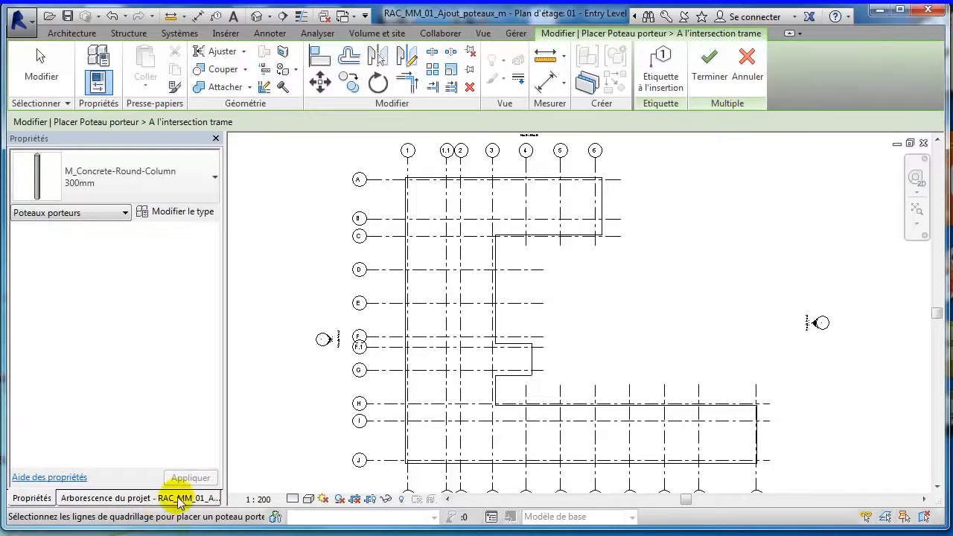
pyautogui.moveTo(790, 478); pyautogui.dragTo(400, 173)
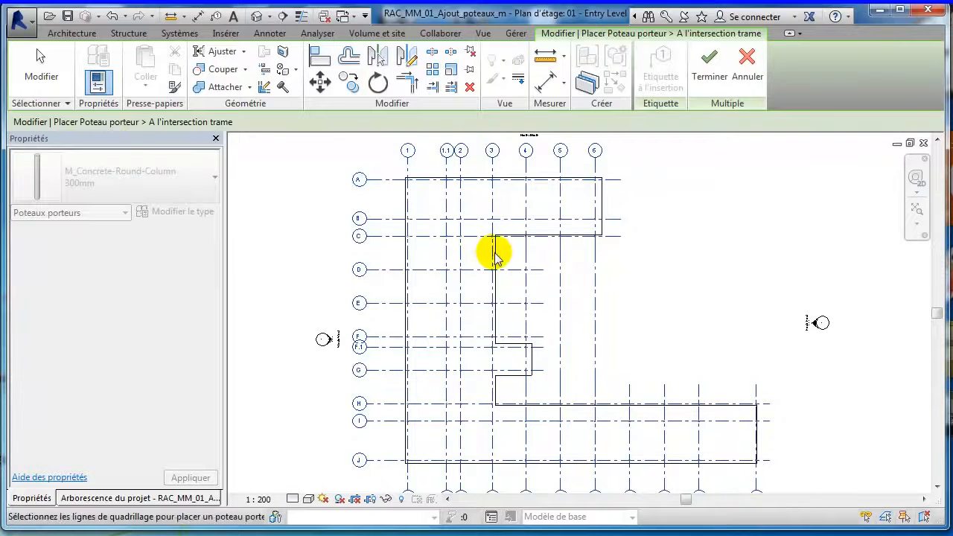
pyautogui.scroll(3, 450, 223)
pyautogui.scroll(3, 445, 227)
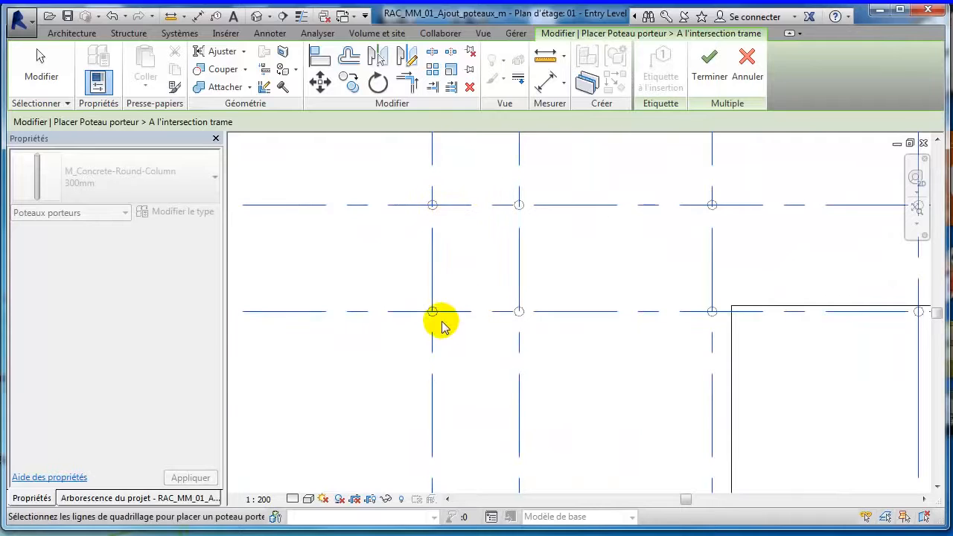
pyautogui.scroll(-5, 451, 306)
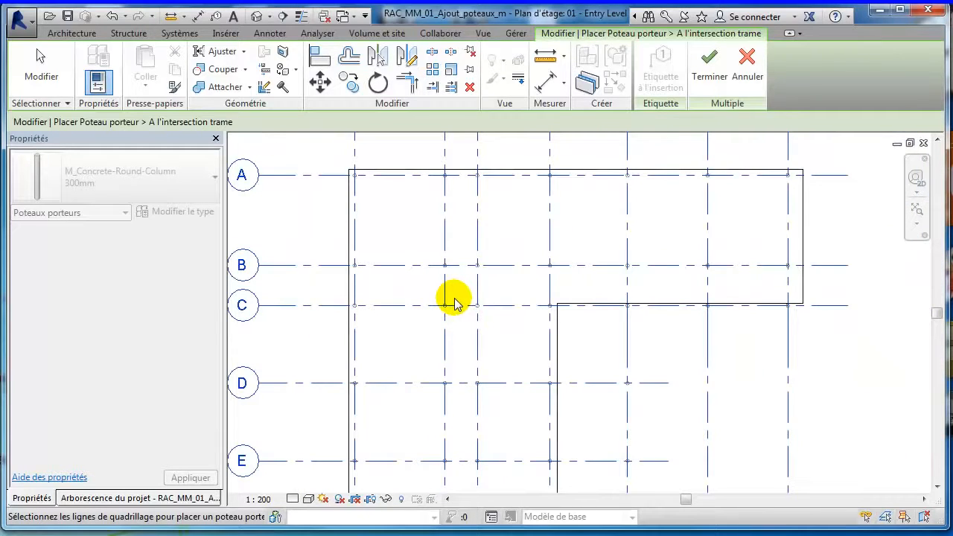
pyautogui.scroll(-4, 454, 305)
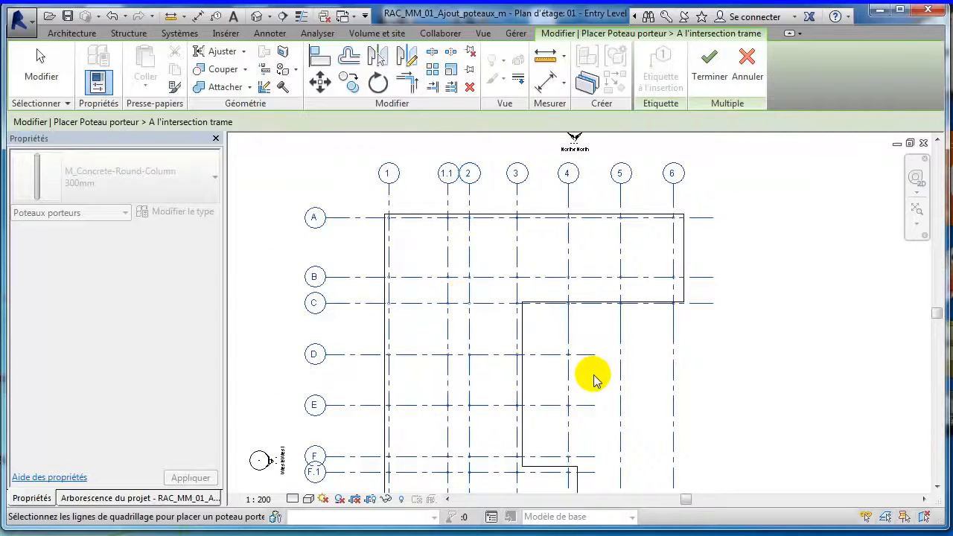
pyautogui.click(709, 65)
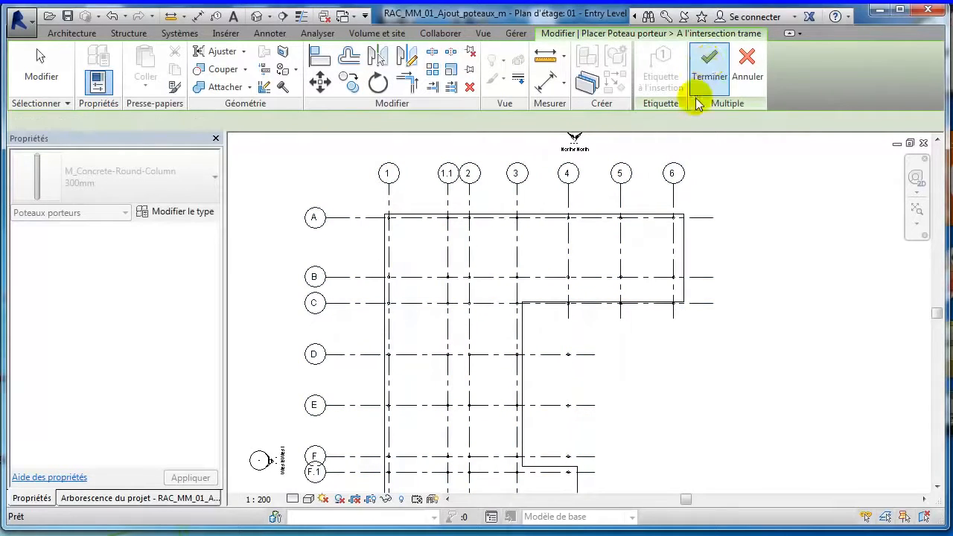
pyautogui.scroll(3, 539, 233)
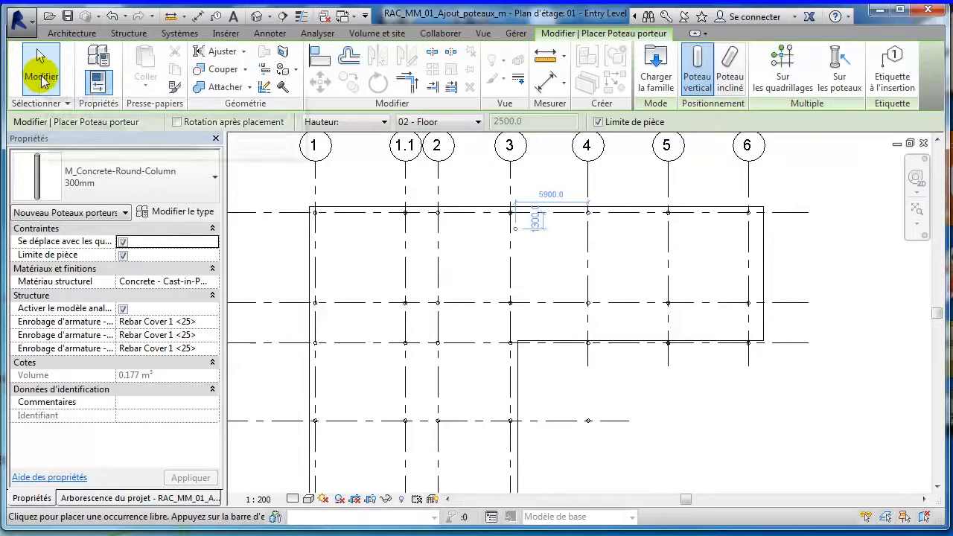
pyautogui.click(41, 76)
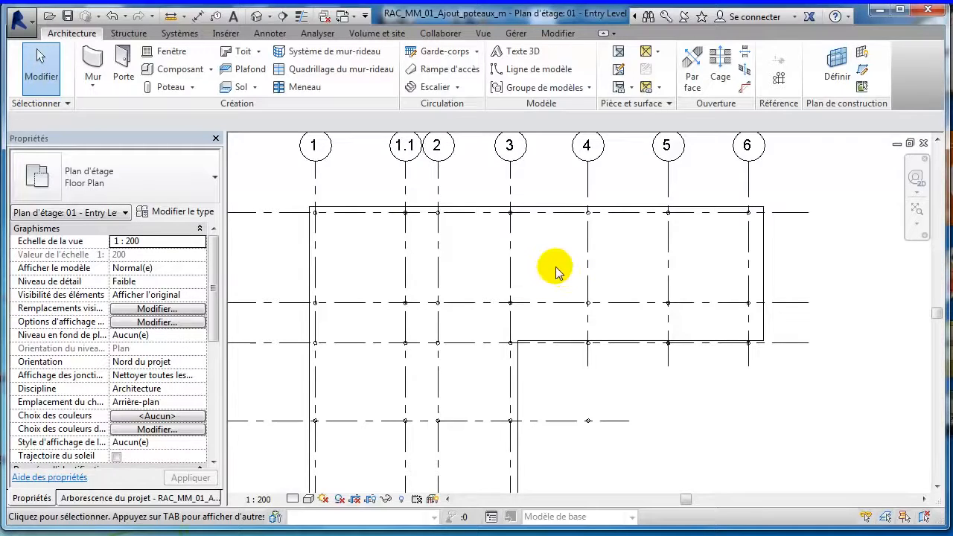
# Step: Select everything across the building's grid area, review the selected categories and their counts in the selection filter, and clear the selection
pyautogui.scroll(-1, 393, 245)
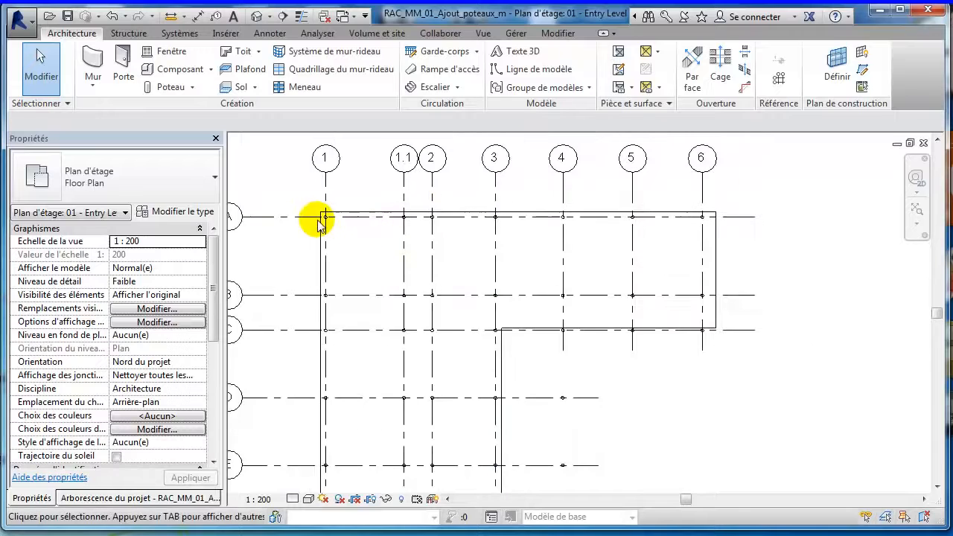
pyautogui.scroll(-2, 455, 247)
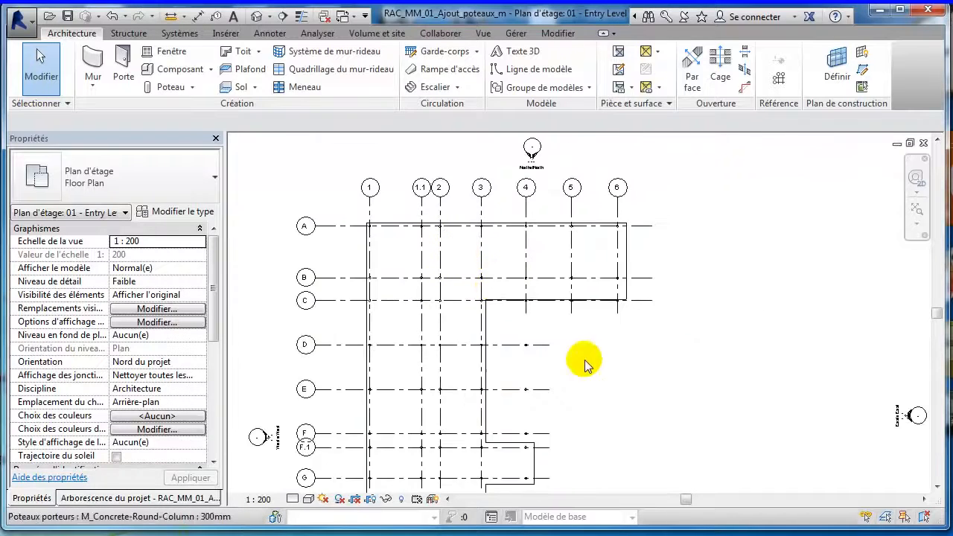
pyautogui.moveTo(586, 366); pyautogui.dragTo(622, 278, button='middle')
pyautogui.scroll(-1, 622, 281)
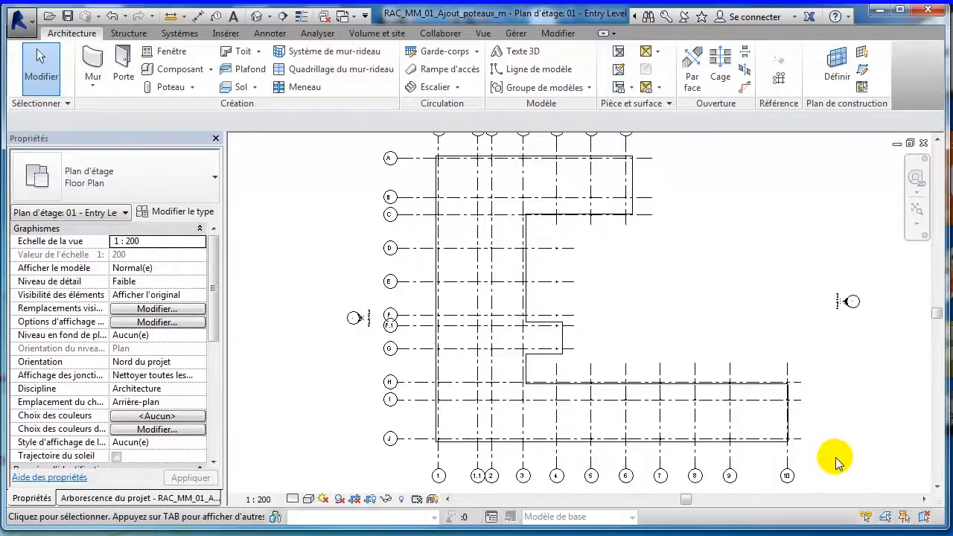
pyautogui.moveTo(665, 358); pyautogui.dragTo(419, 155)
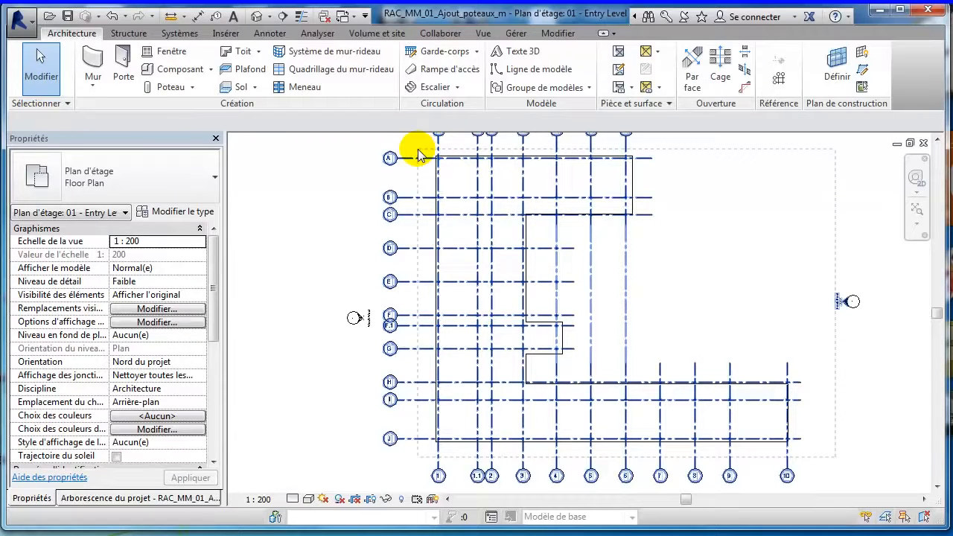
pyautogui.moveTo(420, 155); pyautogui.dragTo(420, 155)
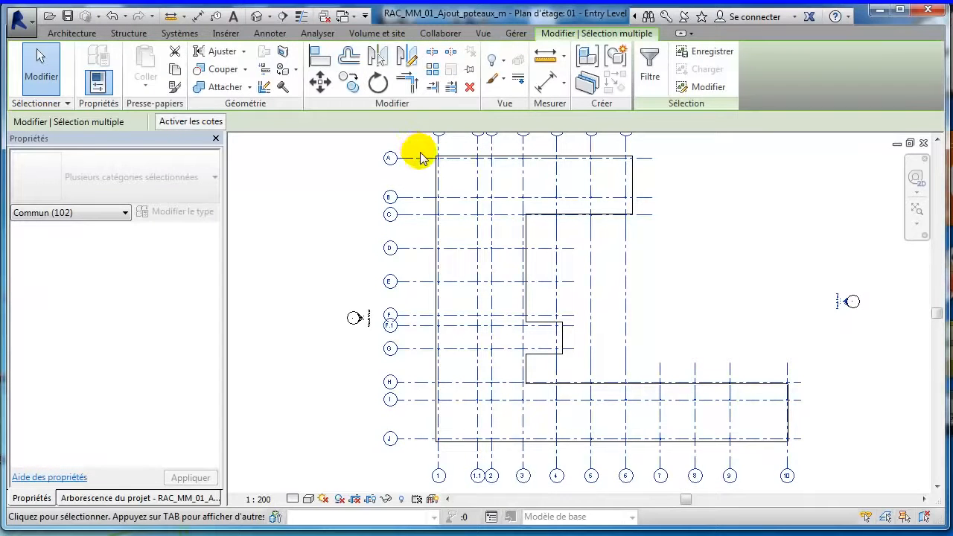
pyautogui.click(650, 74)
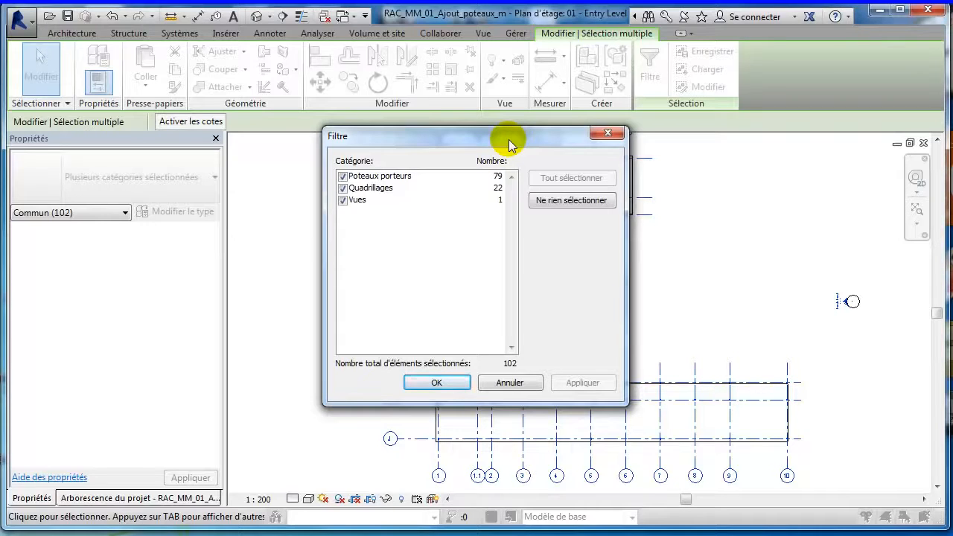
pyautogui.click(437, 382)
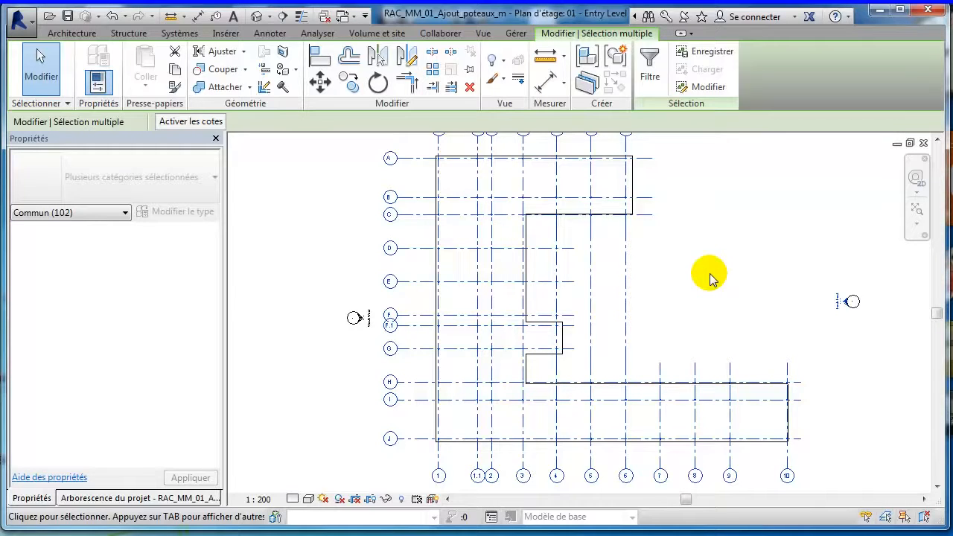
pyautogui.click(694, 317)
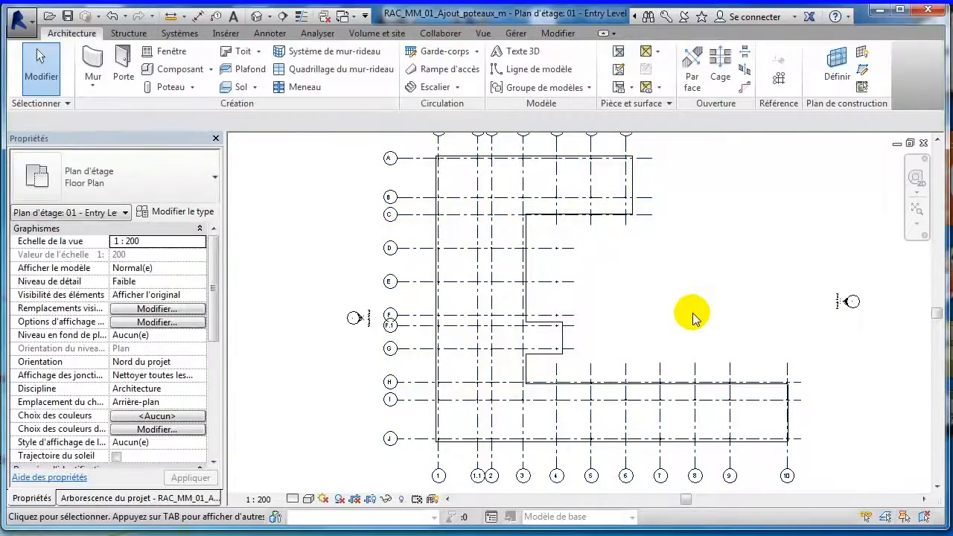
# Step: Select the three columns on grid C at grids 4, 5 and 6, check the selection with the filter, and delete them
pyautogui.moveTo(692, 318); pyautogui.dragTo(679, 301, button='middle')
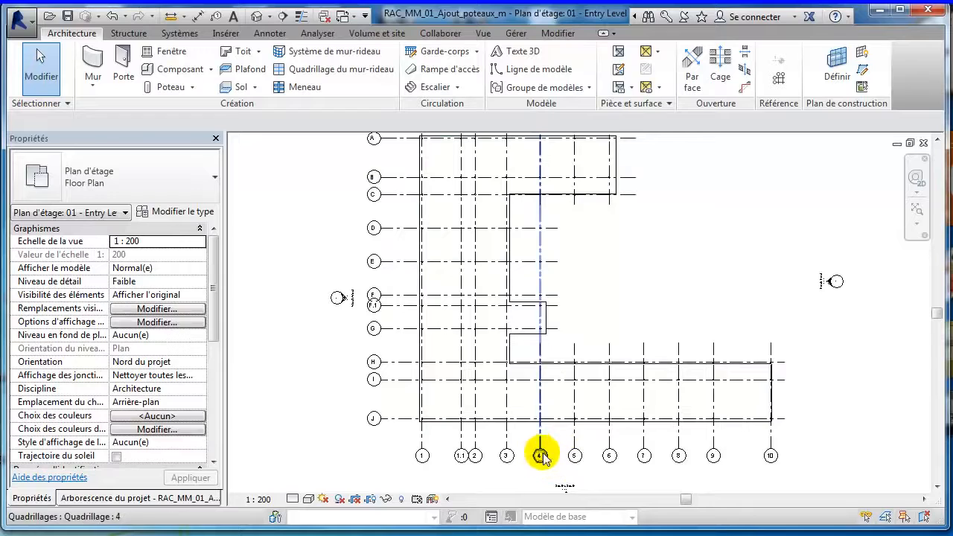
pyautogui.scroll(1, 535, 198)
pyautogui.scroll(4, 534, 197)
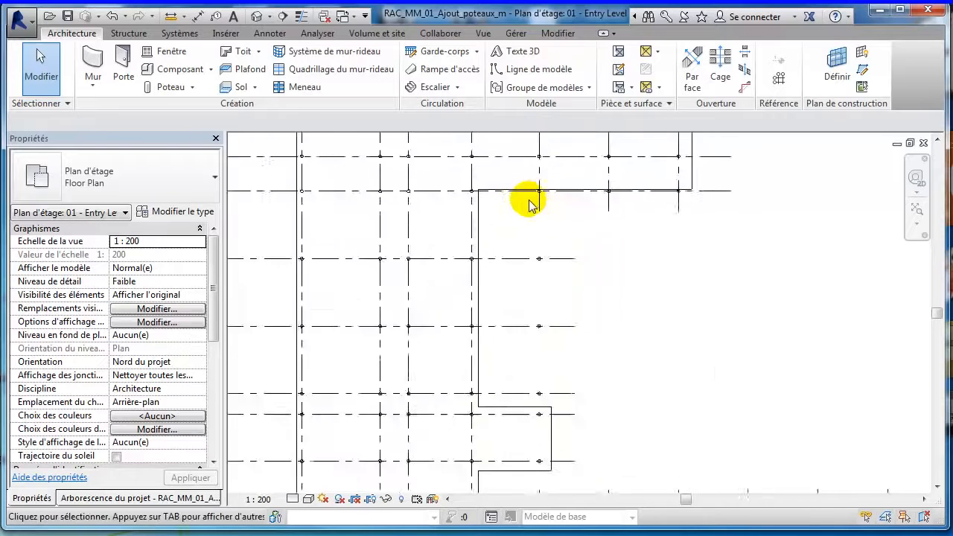
pyautogui.moveTo(563, 242); pyautogui.dragTo(683, 341, button='middle')
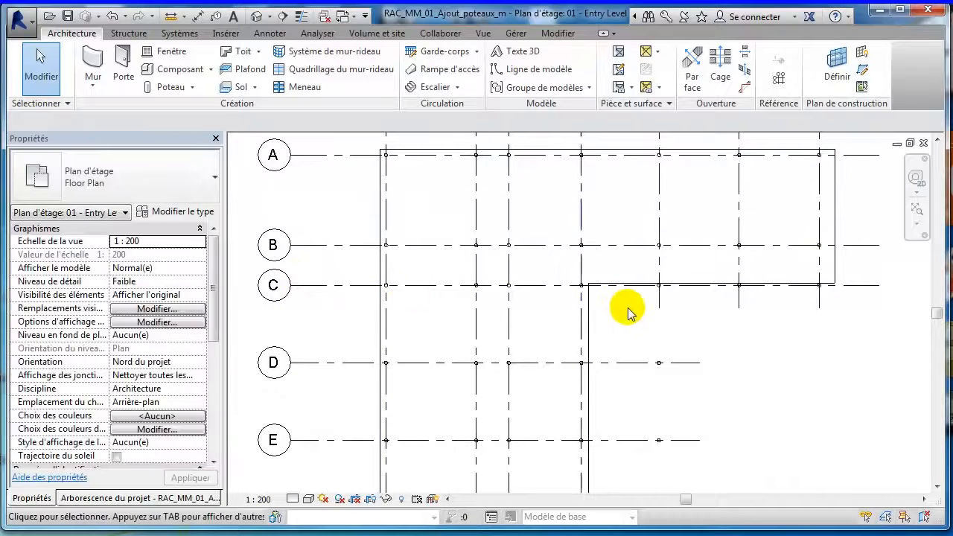
pyautogui.moveTo(626, 325); pyautogui.dragTo(591, 306, button='middle')
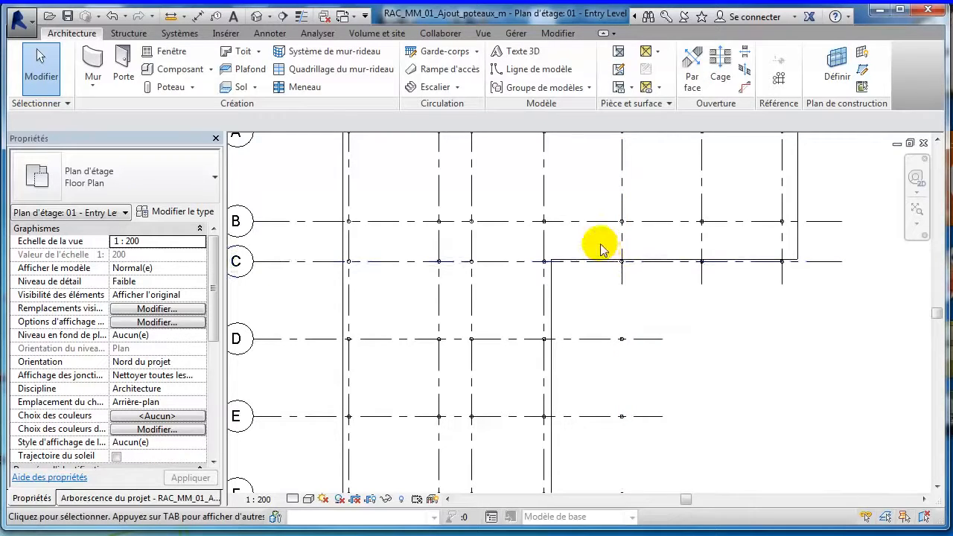
pyautogui.moveTo(601, 245); pyautogui.dragTo(796, 277)
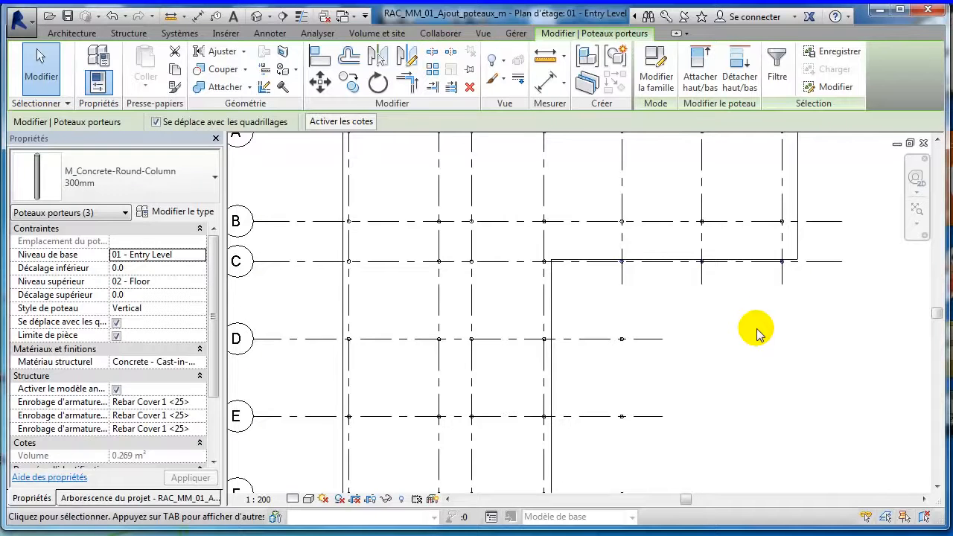
pyautogui.click(777, 79)
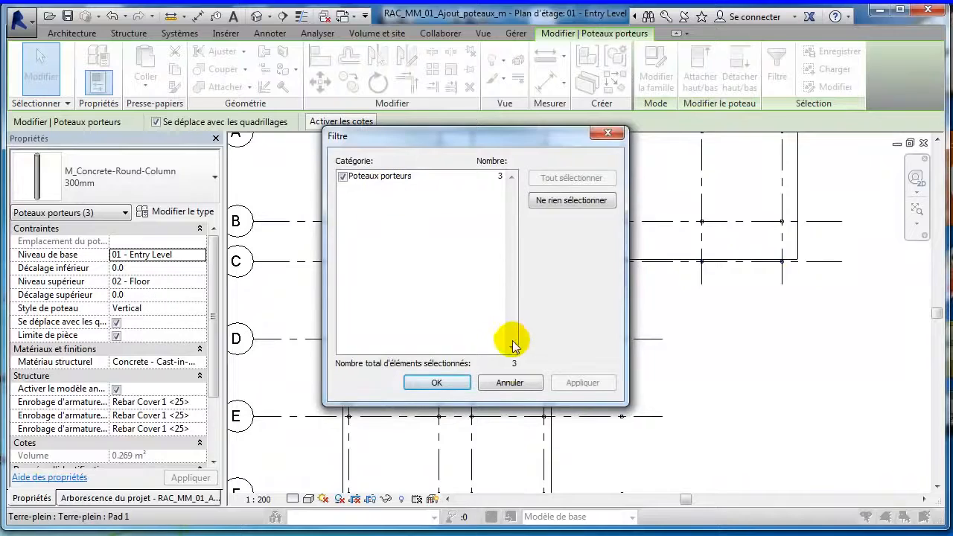
pyautogui.click(511, 383)
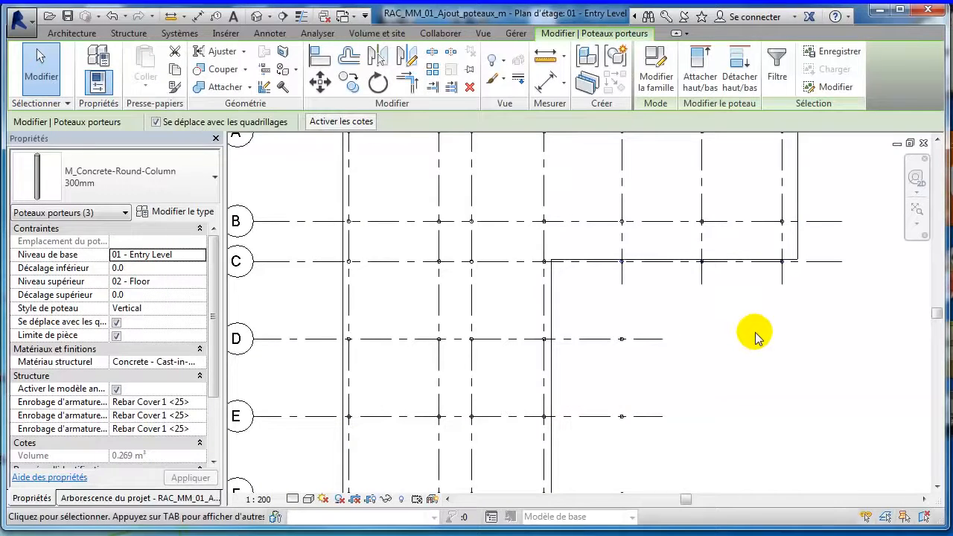
pyautogui.click(754, 338)
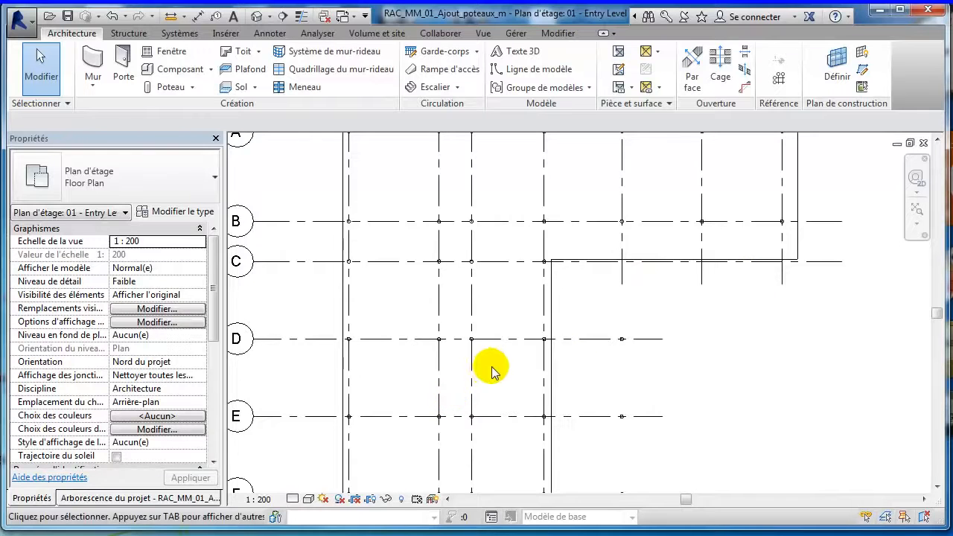
# Step: Select the seven columns on grid H from grid 4 to grid 10 and delete them
pyautogui.moveTo(492, 370); pyautogui.dragTo(545, 204, button='middle')
pyautogui.moveTo(574, 417); pyautogui.dragTo(268, 257, button='middle')
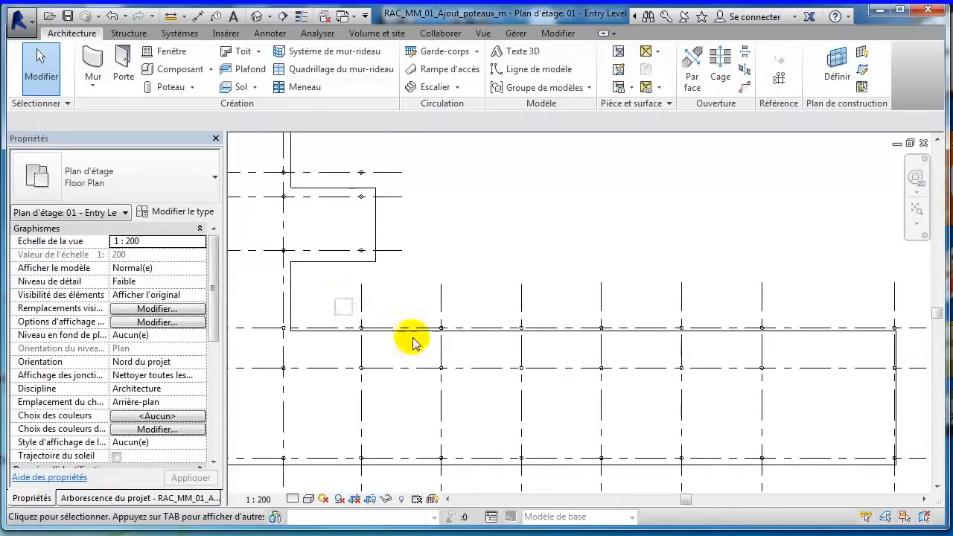
pyautogui.moveTo(413, 343); pyautogui.dragTo(911, 345)
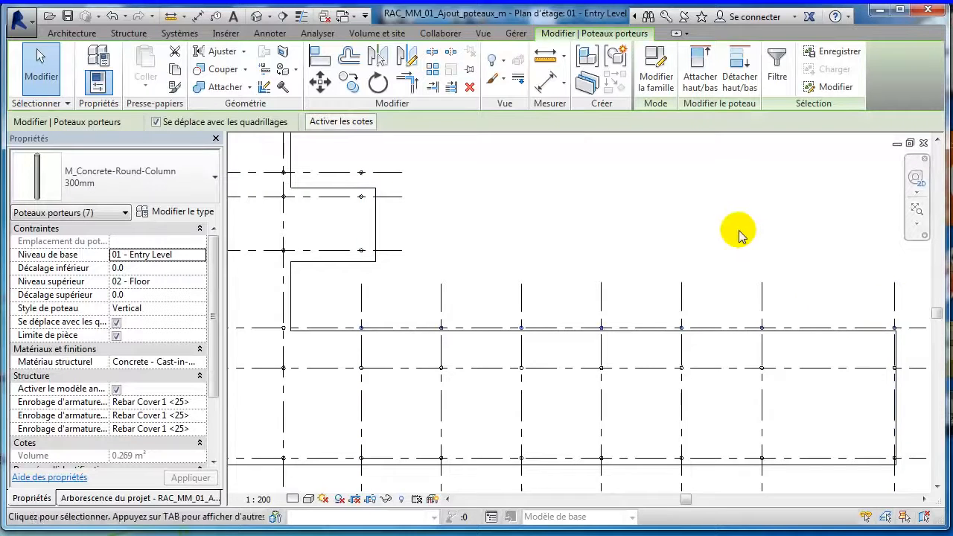
pyautogui.press('Escape')
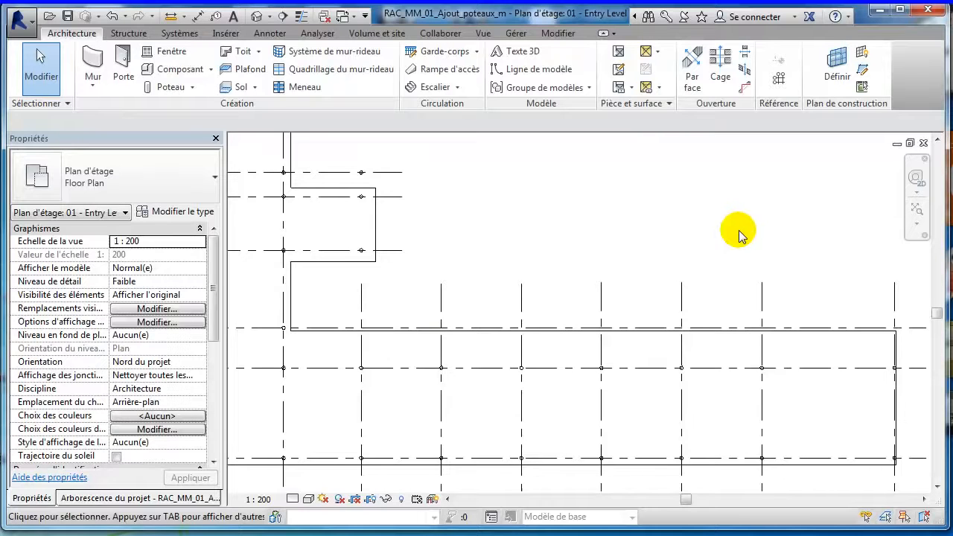
# Step: Delete the three columns outside the building on grid 4 at grids D, E and F
pyautogui.scroll(-1, 573, 225)
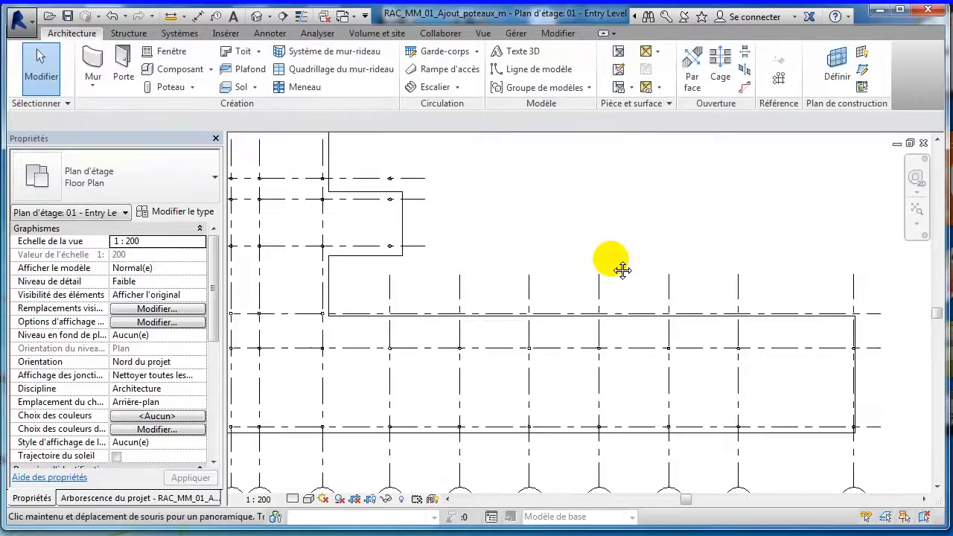
pyautogui.moveTo(618, 265); pyautogui.dragTo(672, 285, button='middle')
pyautogui.scroll(-1, 672, 283)
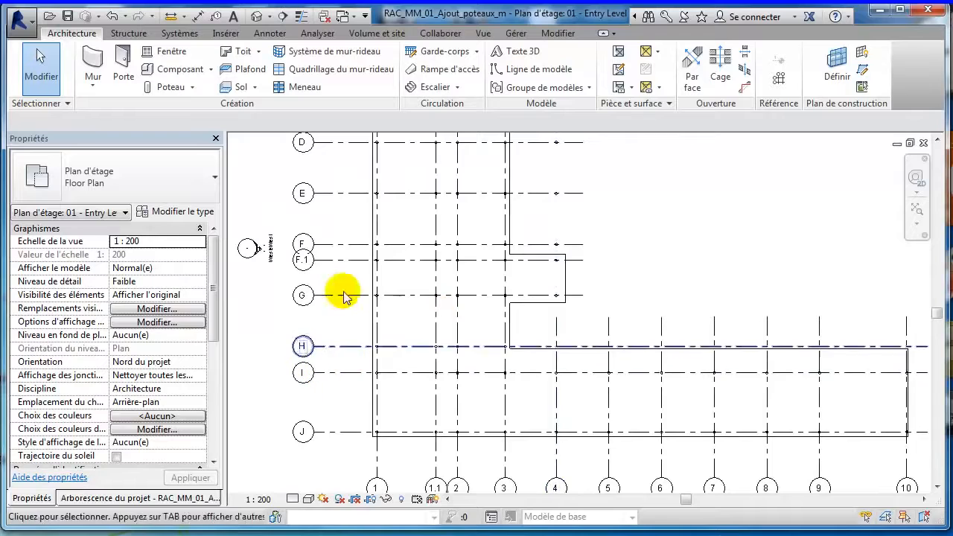
pyautogui.moveTo(391, 269); pyautogui.dragTo(376, 319, button='middle')
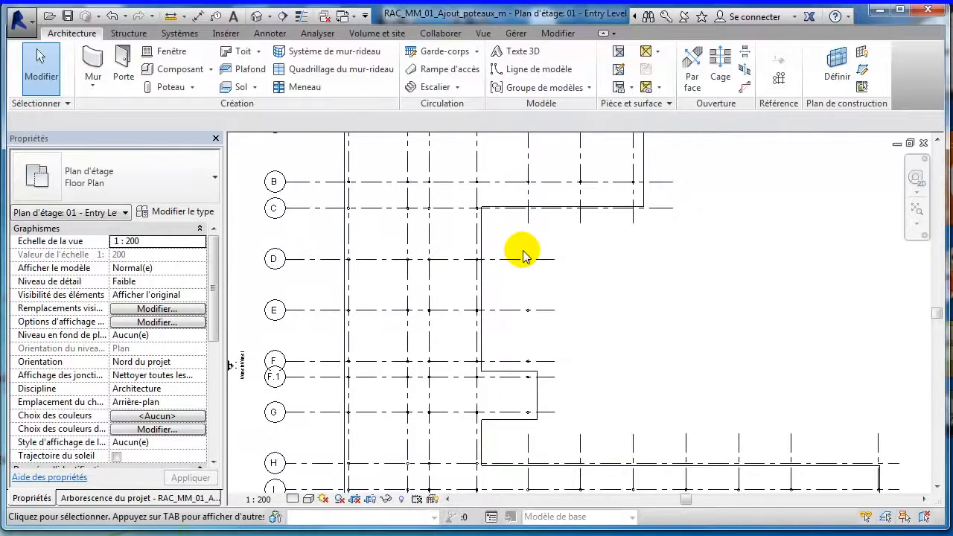
pyautogui.scroll(2, 530, 268)
pyautogui.moveTo(530, 281); pyautogui.dragTo(570, 238, button='middle')
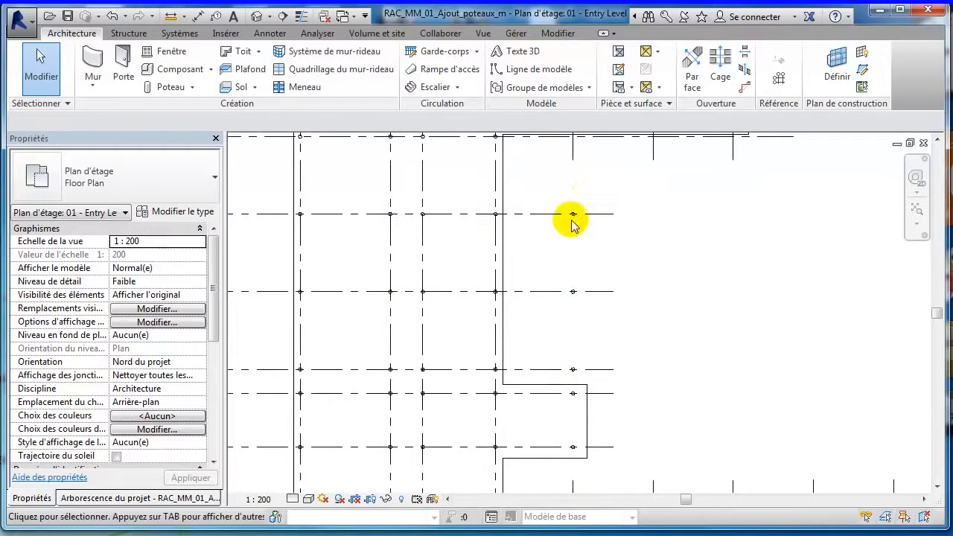
pyautogui.moveTo(586, 298); pyautogui.dragTo(582, 384)
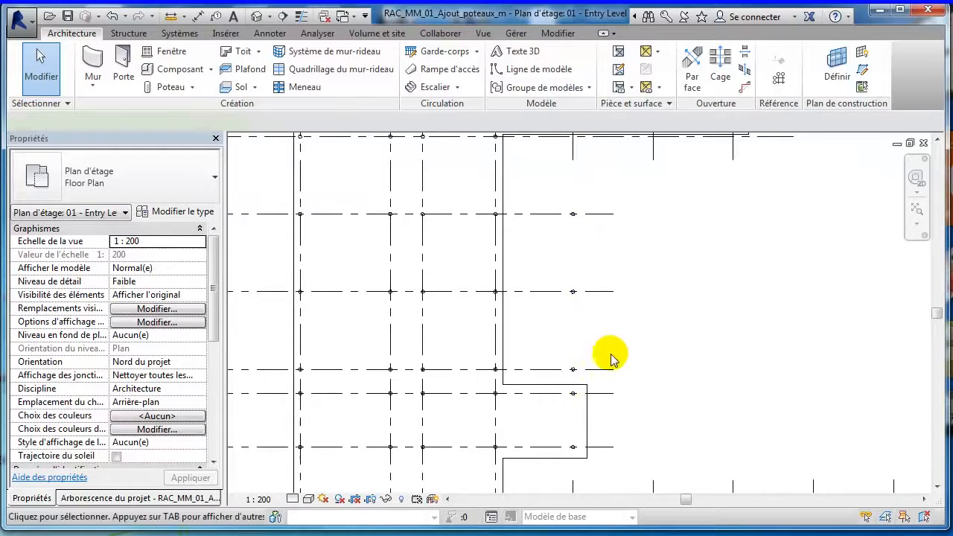
pyautogui.press('Escape')
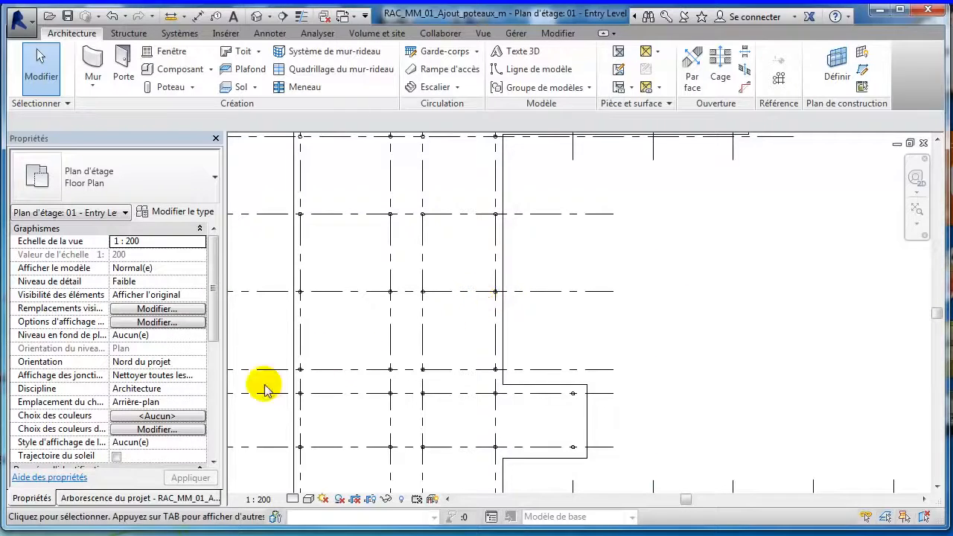
# Step: Open the North elevation and examine where the column tops sit relative to the 02 - Floor level
pyautogui.click(78, 498)
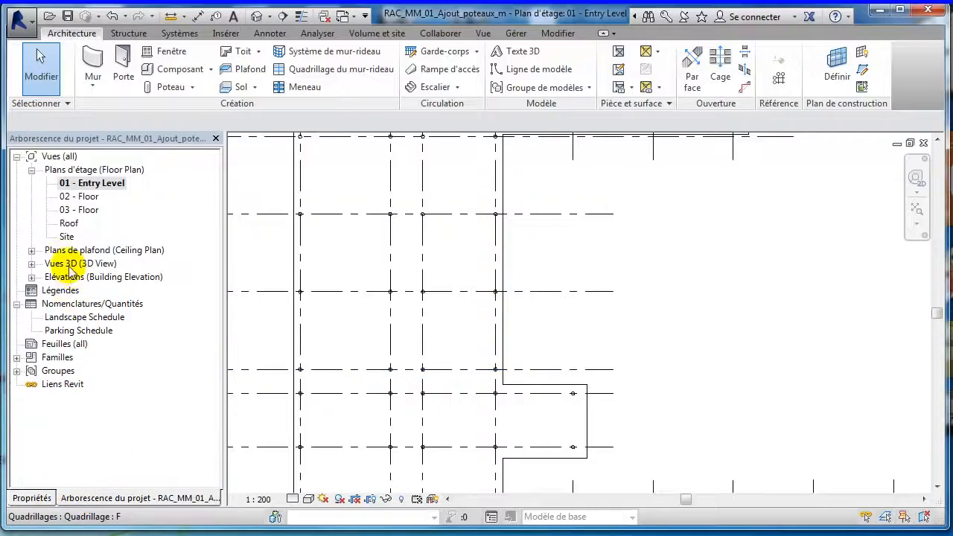
pyautogui.click(32, 277)
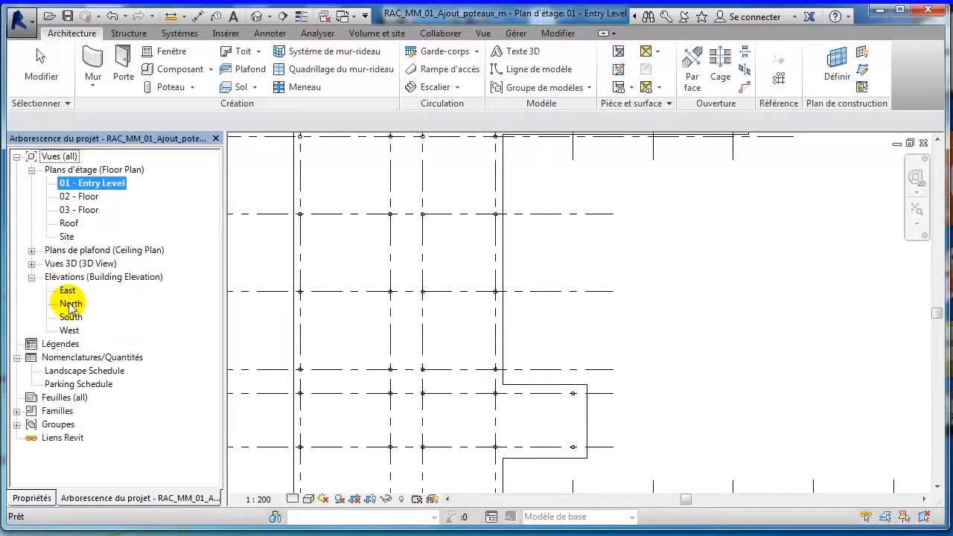
pyautogui.doubleClick(71, 304)
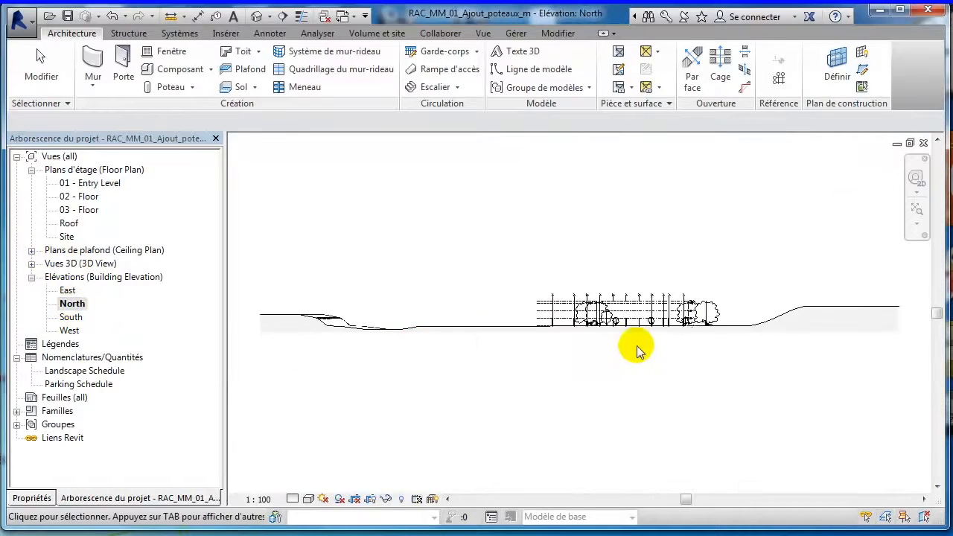
pyautogui.scroll(4, 633, 329)
pyautogui.scroll(5, 632, 328)
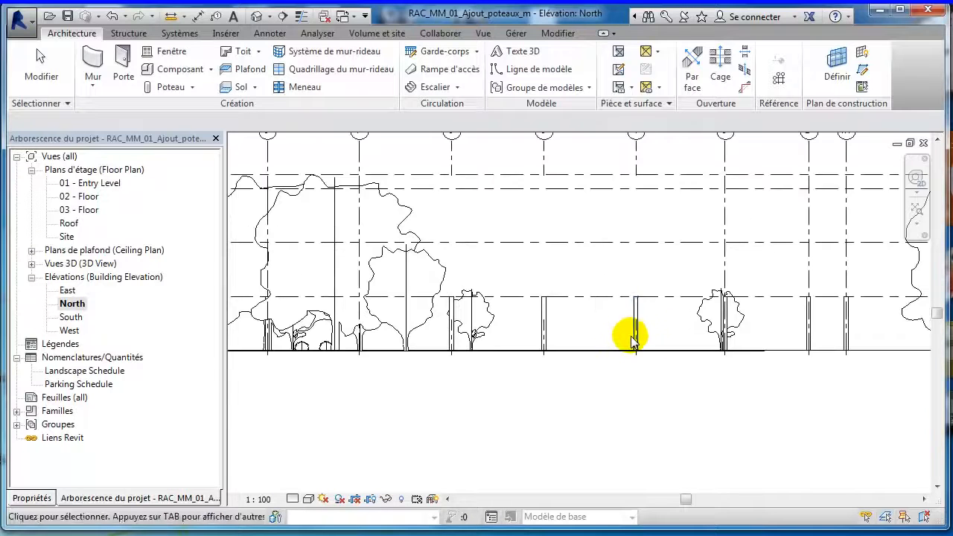
pyautogui.moveTo(480, 330); pyautogui.dragTo(497, 329, button='middle')
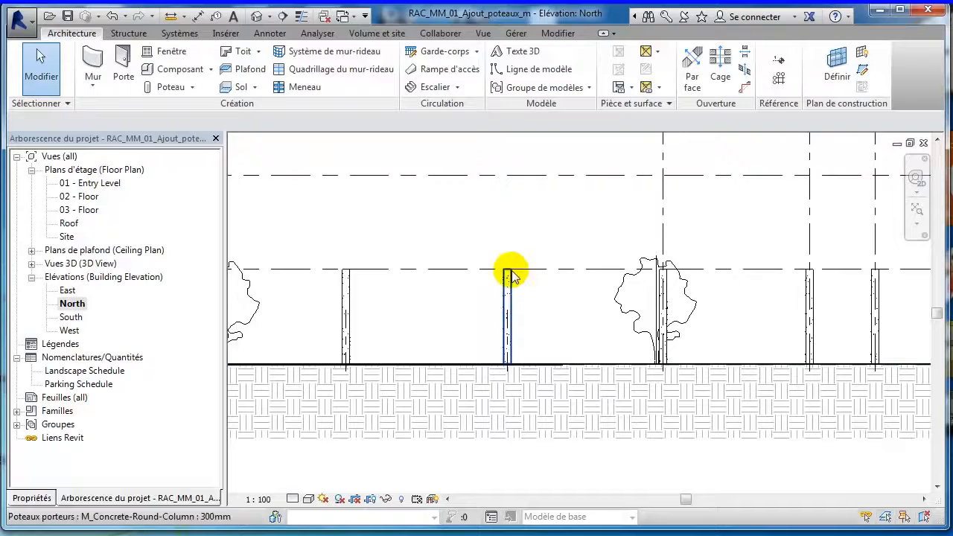
pyautogui.scroll(1, 535, 277)
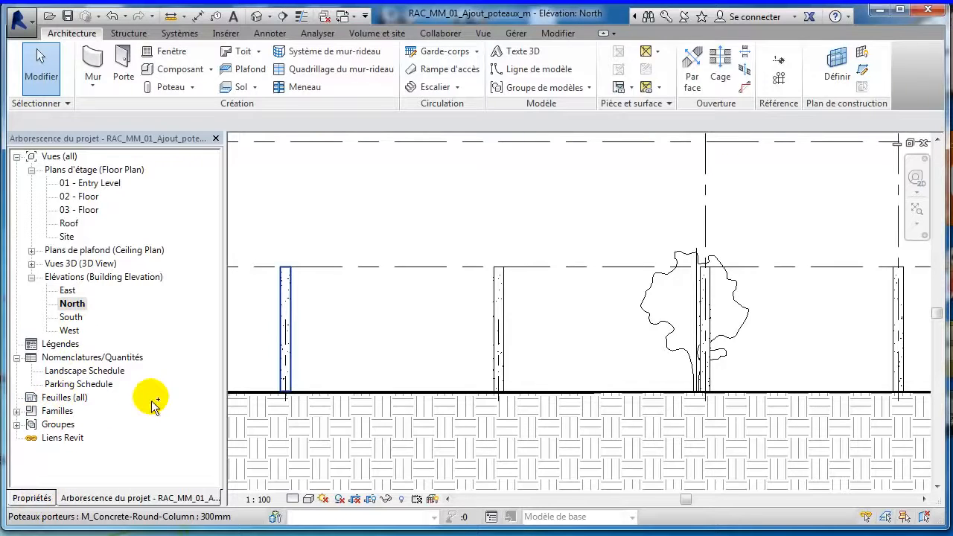
# Step: In the 01 - Entry Level plan, select all instances of the 300mm round column visible in the view and check the selection with the filter
pyautogui.hotkey('ctrl', 'Tab')
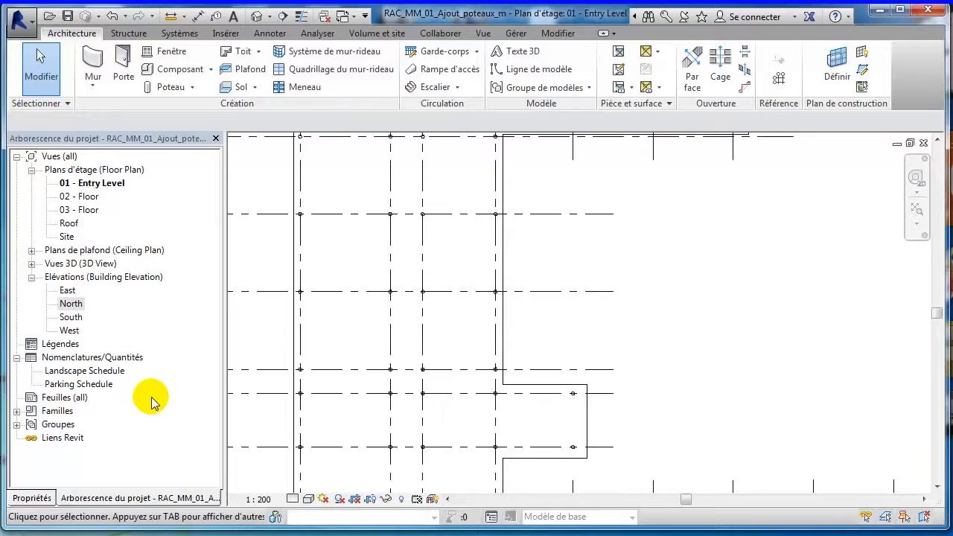
pyautogui.scroll(-5, 658, 320)
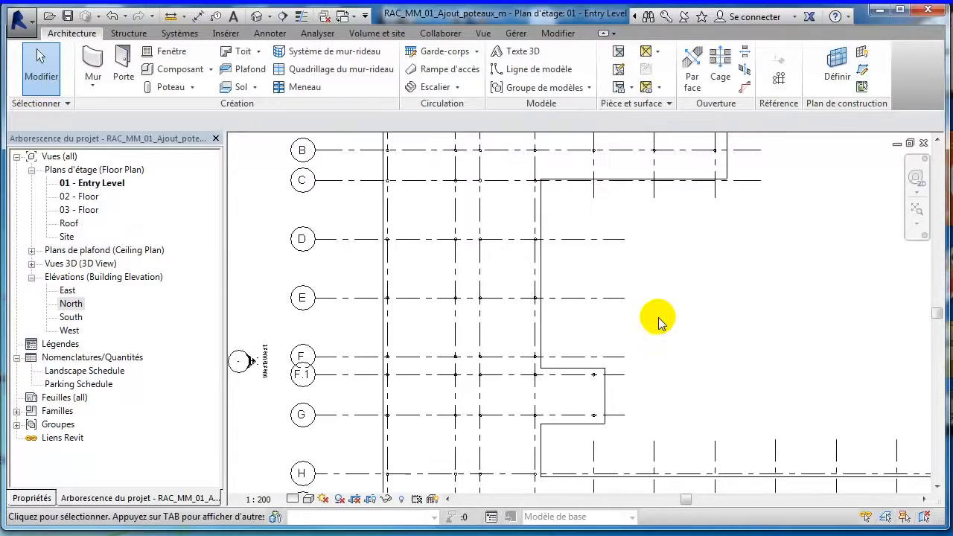
pyautogui.moveTo(745, 328); pyautogui.dragTo(662, 309, button='middle')
pyautogui.scroll(-1, 671, 300)
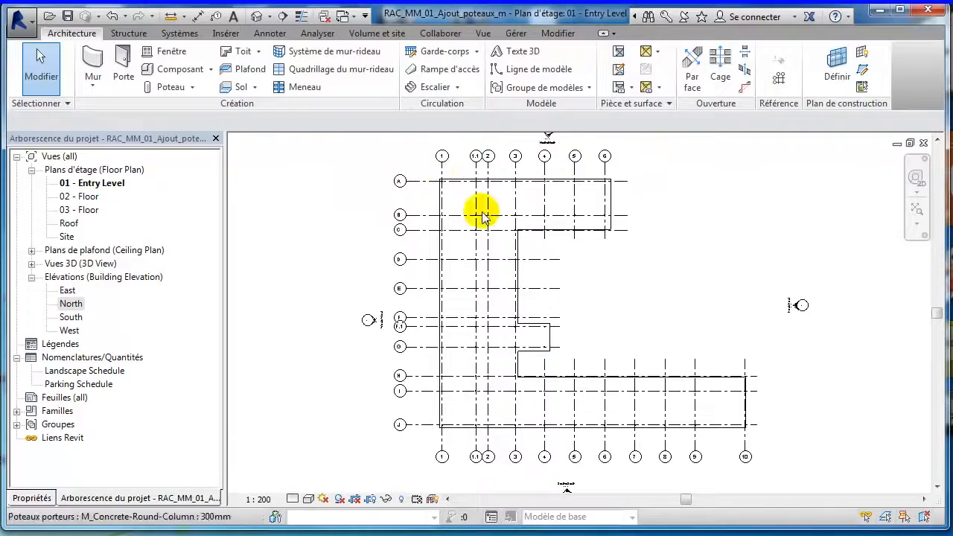
pyautogui.scroll(1, 450, 216)
pyautogui.scroll(4, 449, 220)
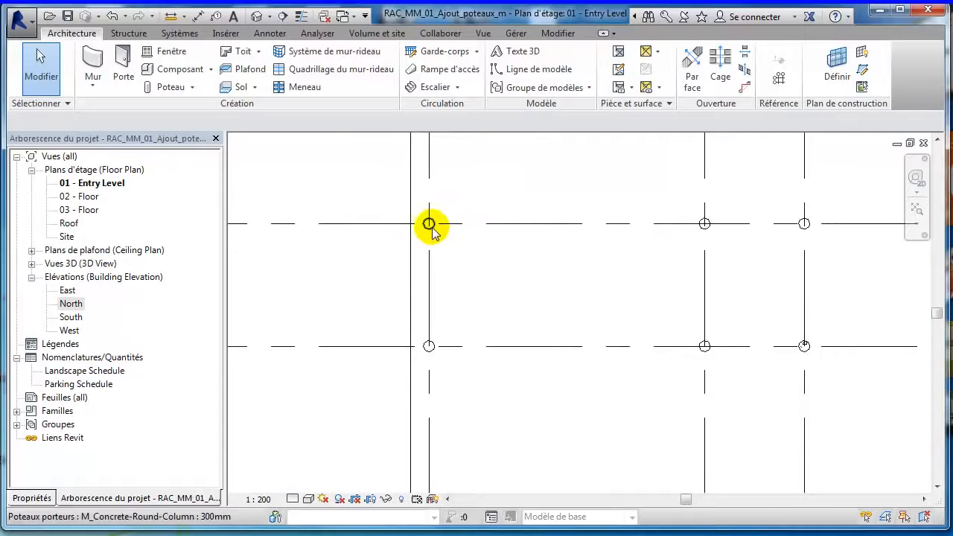
pyautogui.click(432, 225)
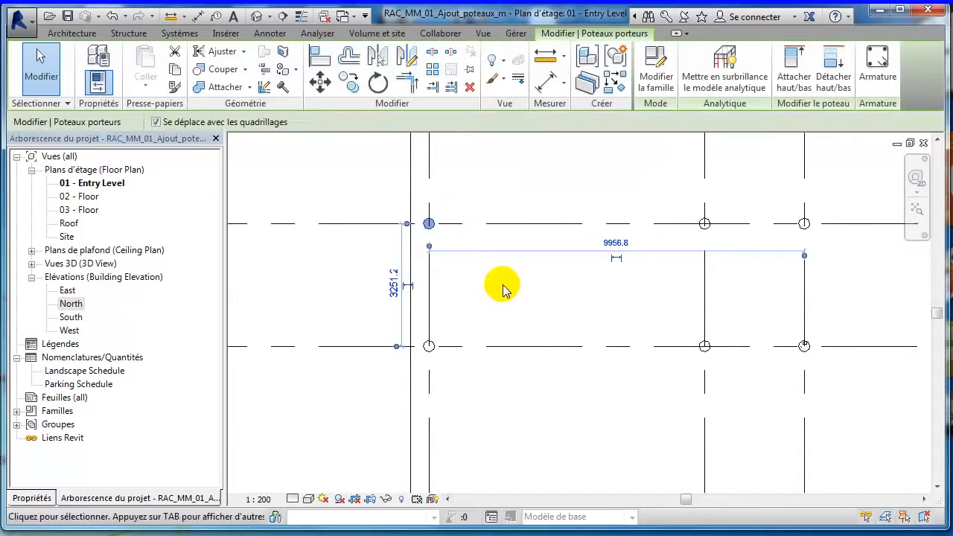
pyautogui.rightClick(488, 272)
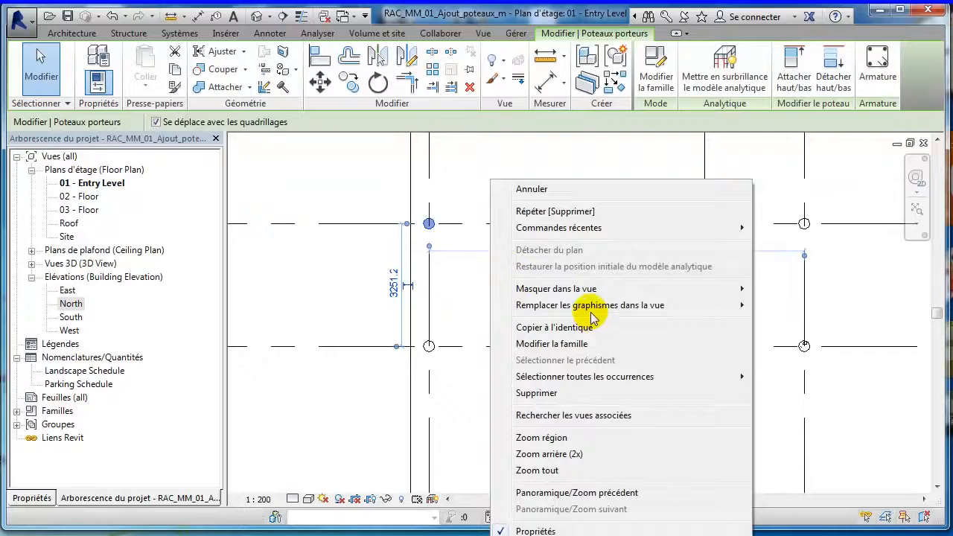
pyautogui.moveTo(735, 377)
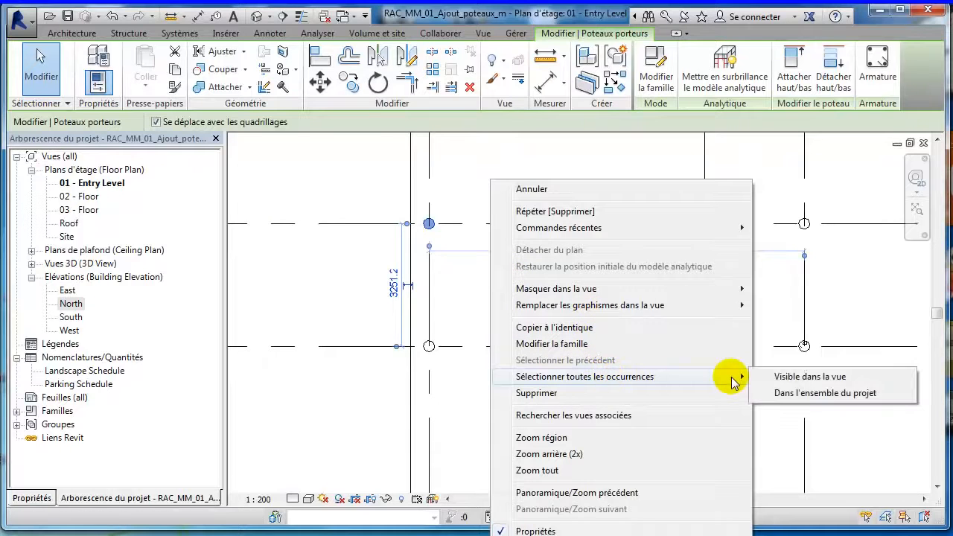
pyautogui.click(803, 380)
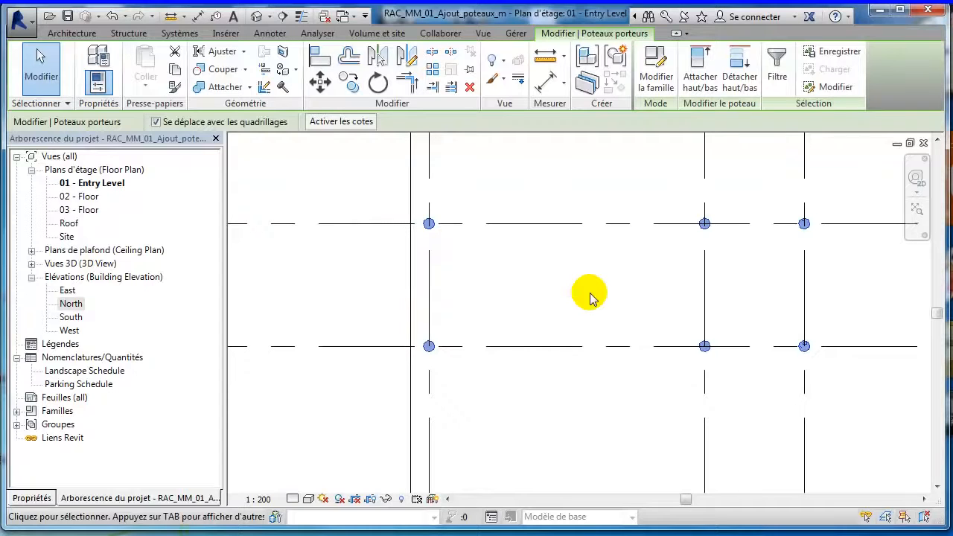
pyautogui.click(779, 75)
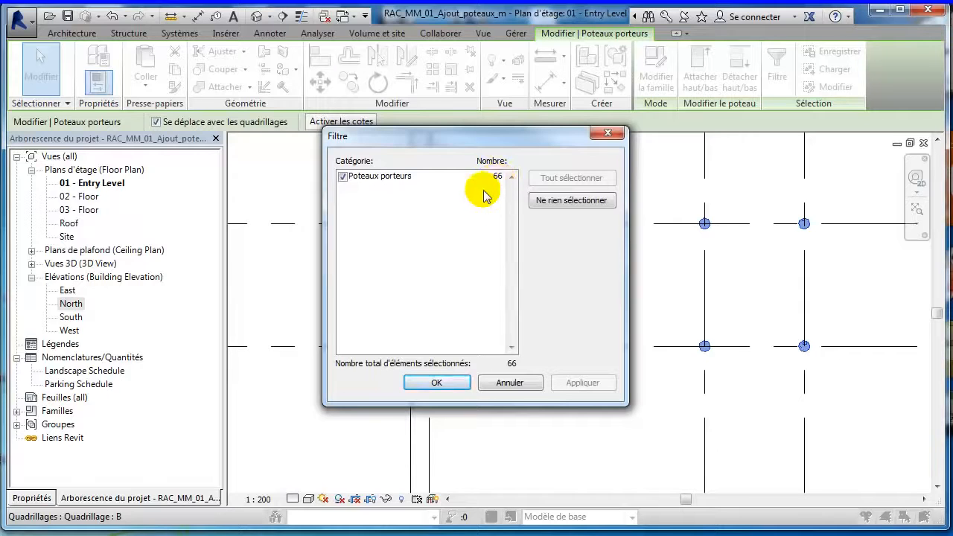
pyautogui.click(453, 384)
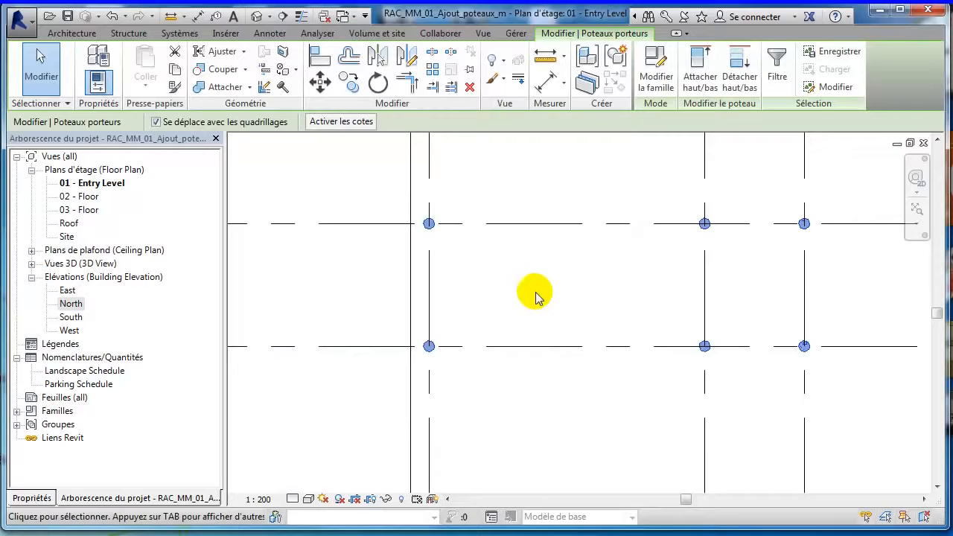
# Step: Set the top offset (Décalage supérieur) of all the selected columns to -150 and apply it
pyautogui.click(32, 498)
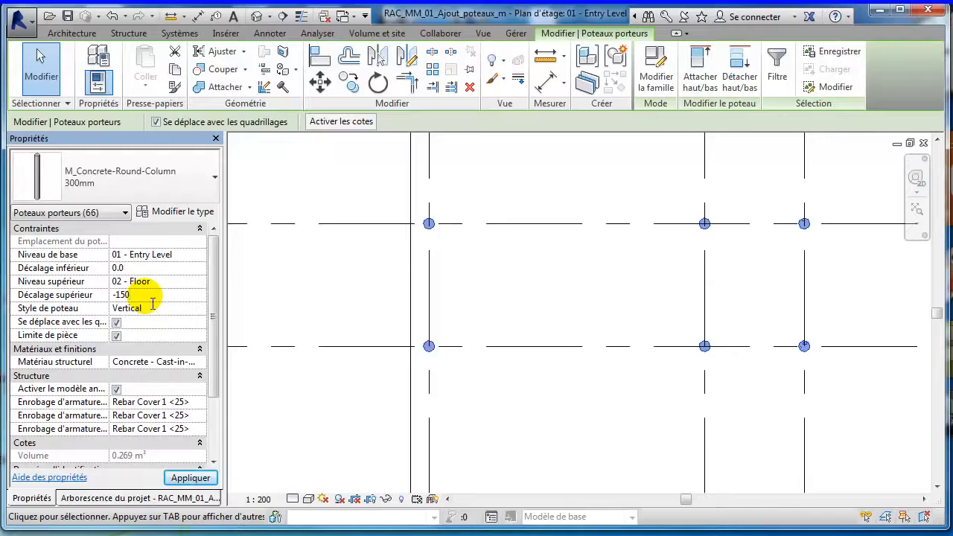
pyautogui.click(147, 296)
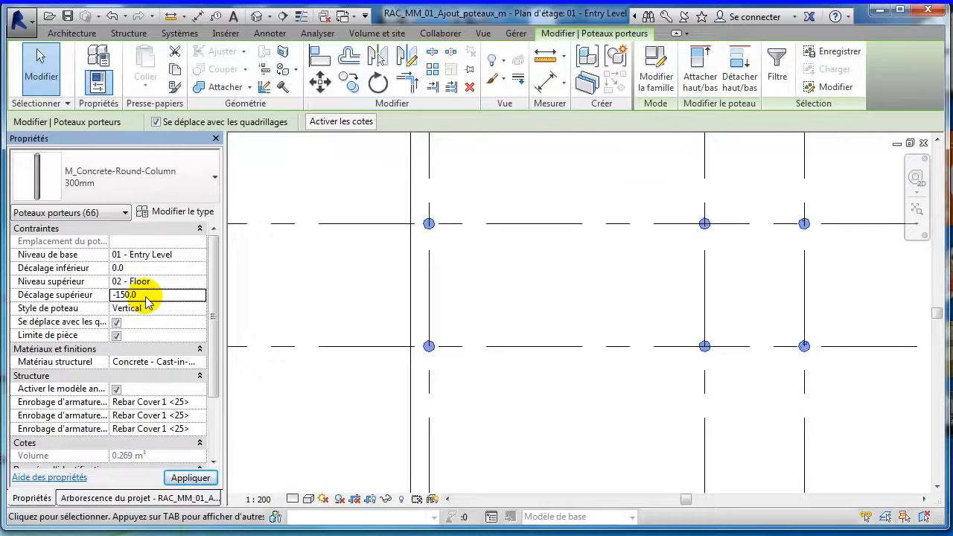
pyautogui.click(184, 479)
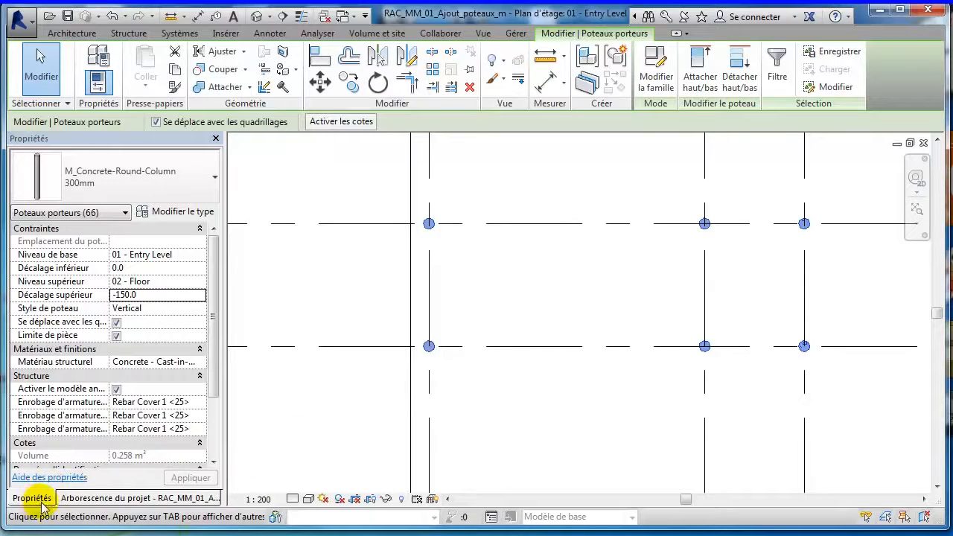
# Step: Return to the North elevation and inspect the gap between a column's top and the 02 - Floor level line
pyautogui.click(83, 498)
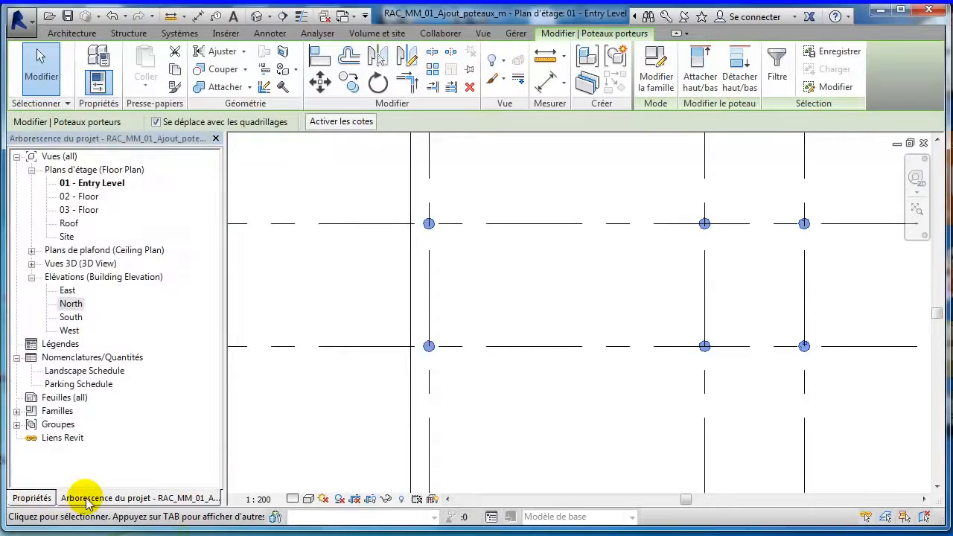
pyautogui.doubleClick(72, 303)
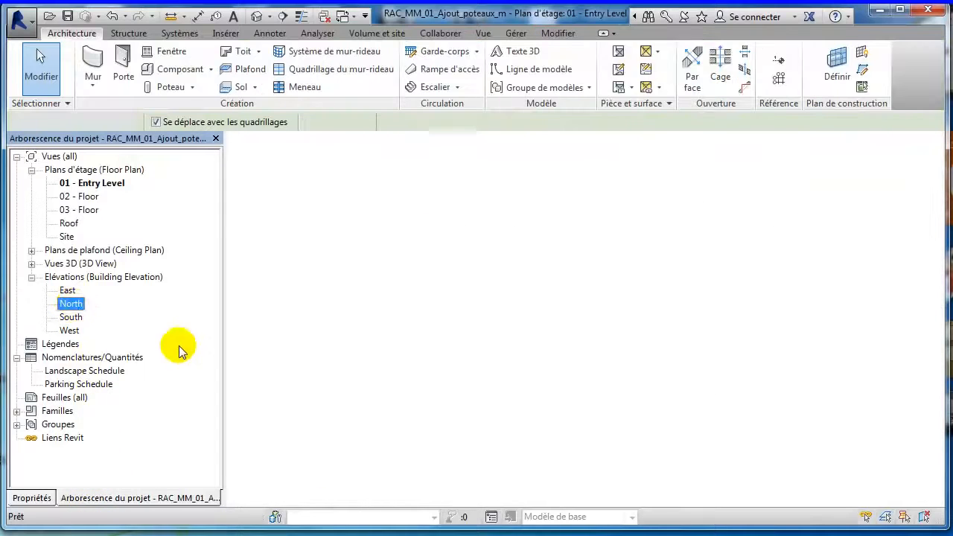
pyautogui.click(499, 269)
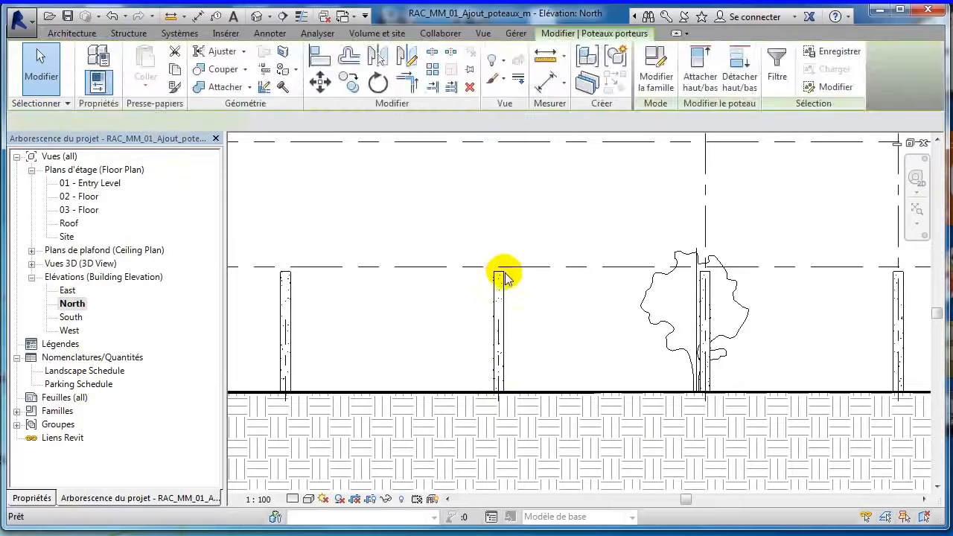
pyautogui.scroll(4, 502, 271)
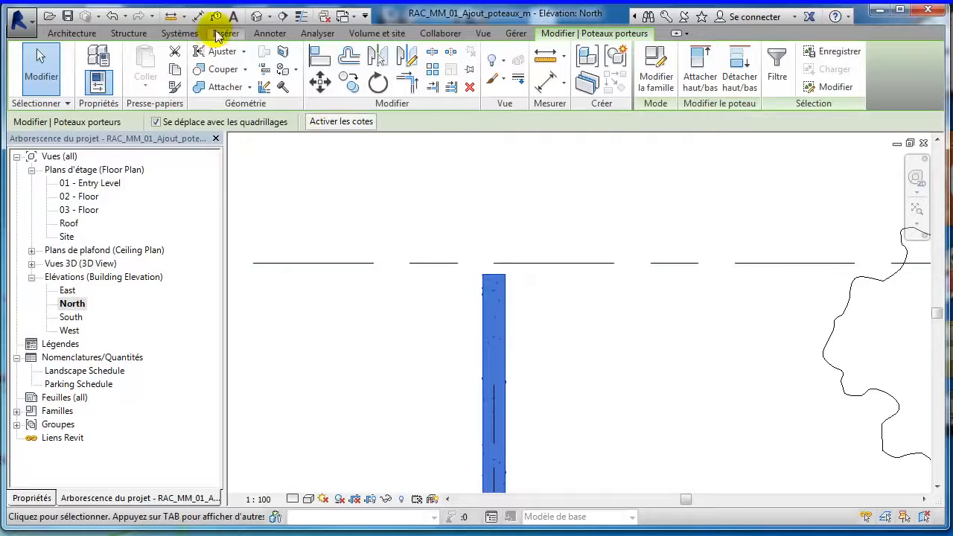
# Step: Place an aligned dimension between the column's top and the 02 - Floor level line
pyautogui.press('d')
pyautogui.press('i')
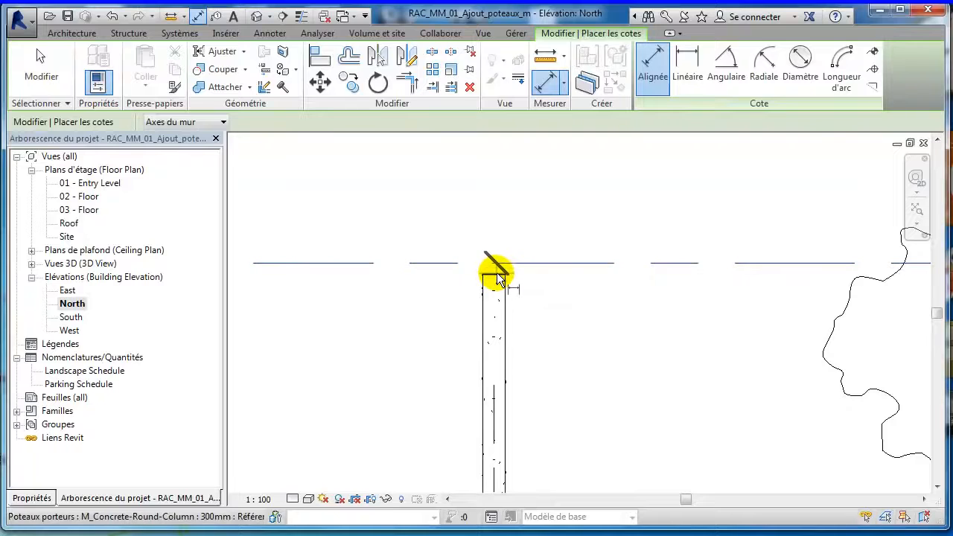
pyautogui.click(496, 271)
pyautogui.click(571, 282)
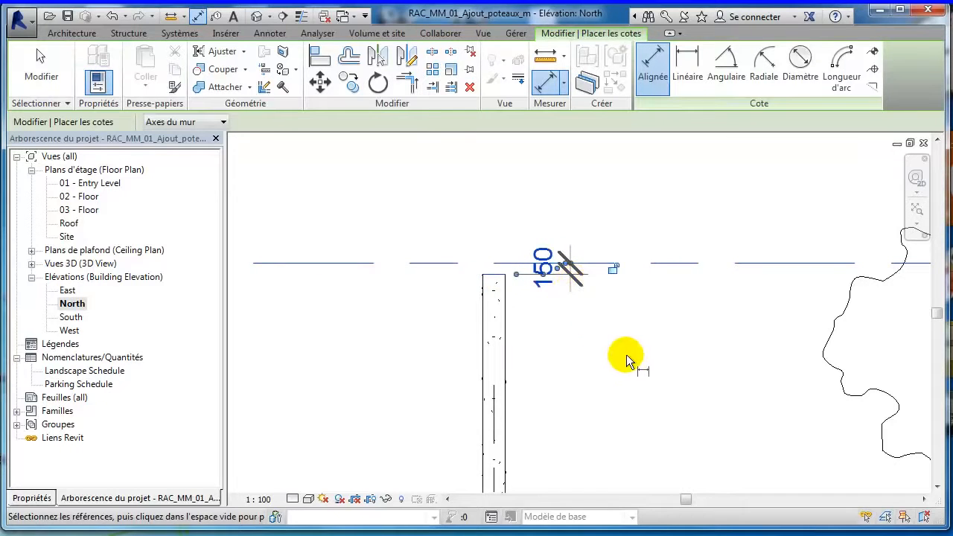
pyautogui.press('Escape')
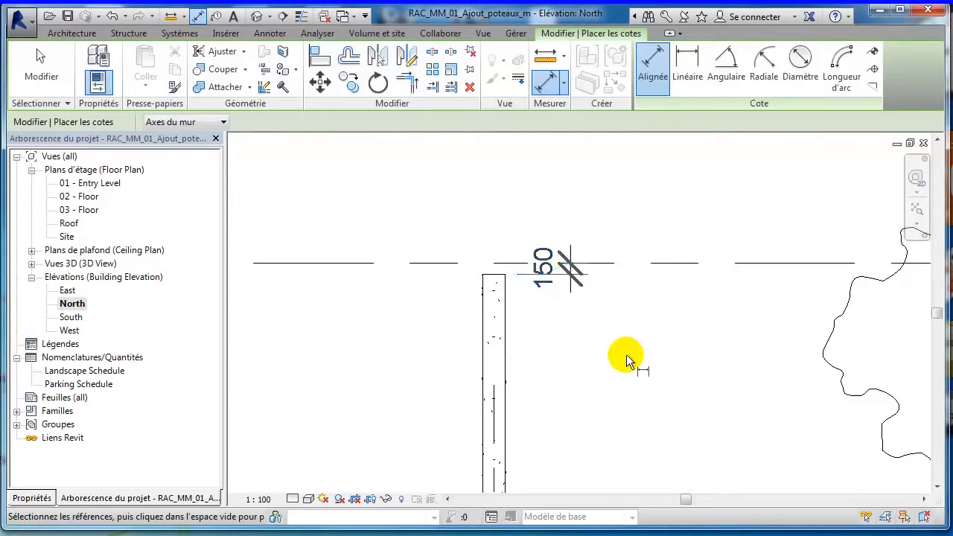
# Step: Undo the aligned dimension at the column's top and return to the 01 - Entry Level plan
pyautogui.press('Escape')
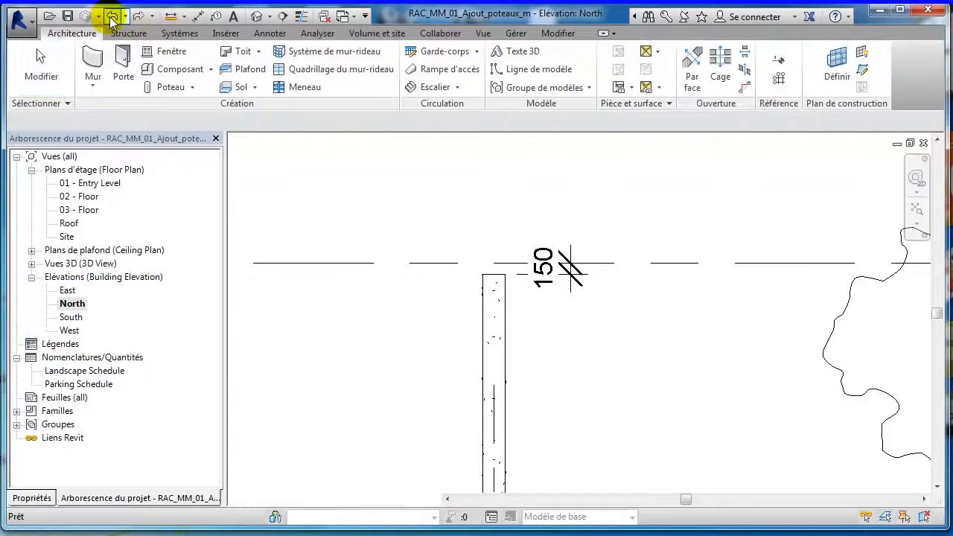
pyautogui.click(112, 17)
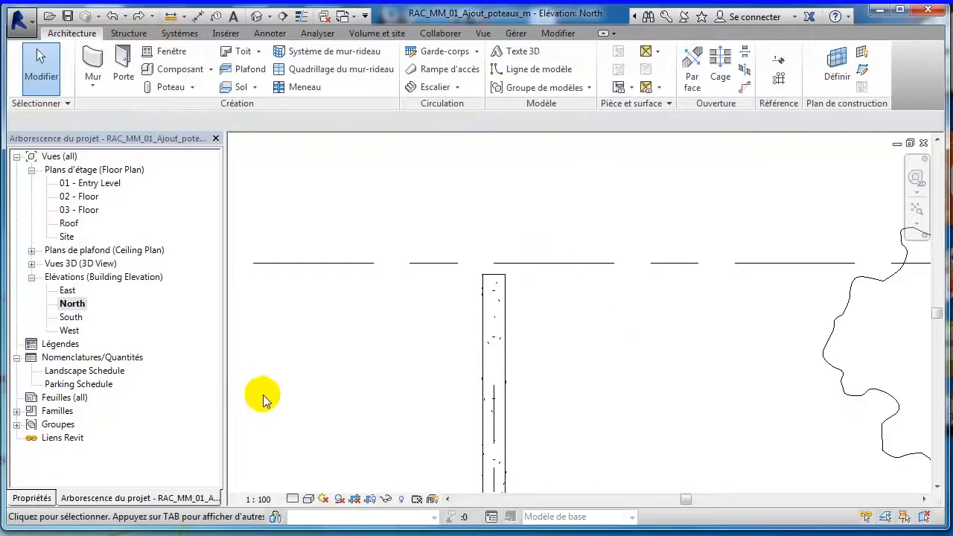
pyautogui.hotkey('ctrl', 'Tab')
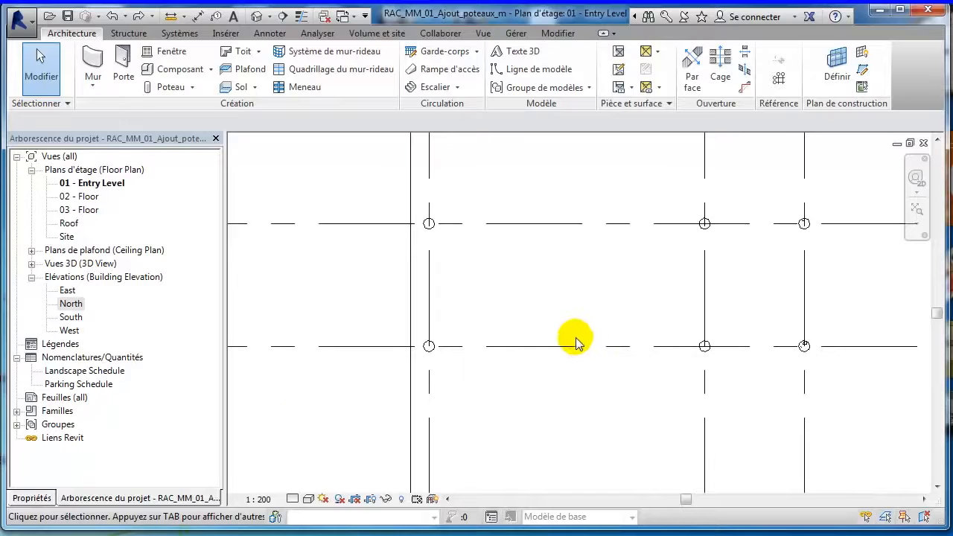
# Step: Display the properties of the round column at grid intersection B-1 and review its level and offset constraints
pyautogui.scroll(-5, 566, 320)
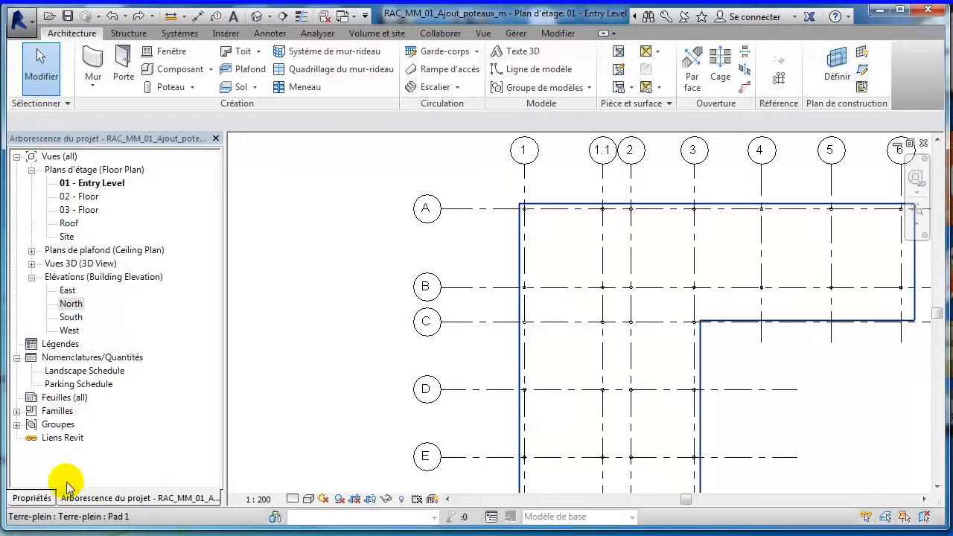
pyautogui.click(32, 498)
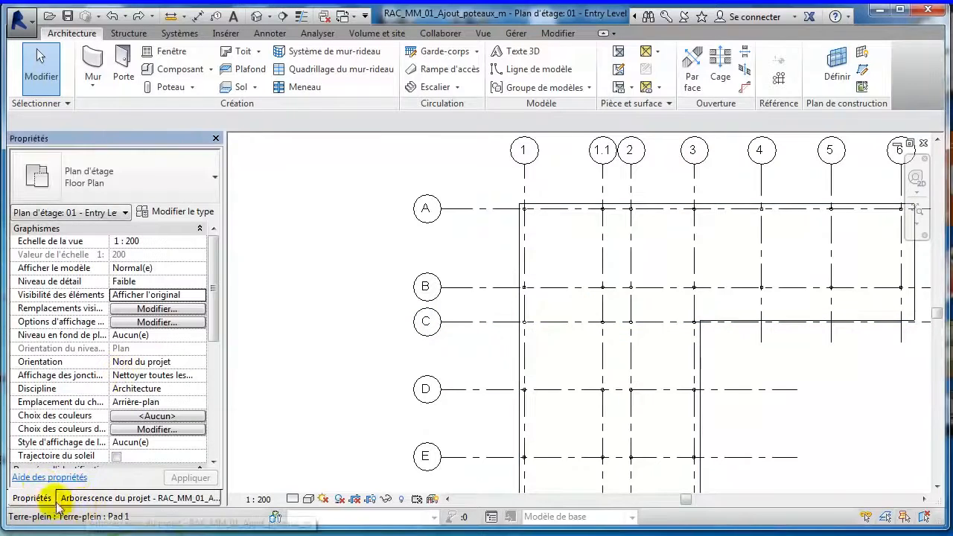
pyautogui.moveTo(499, 265); pyautogui.dragTo(529, 305)
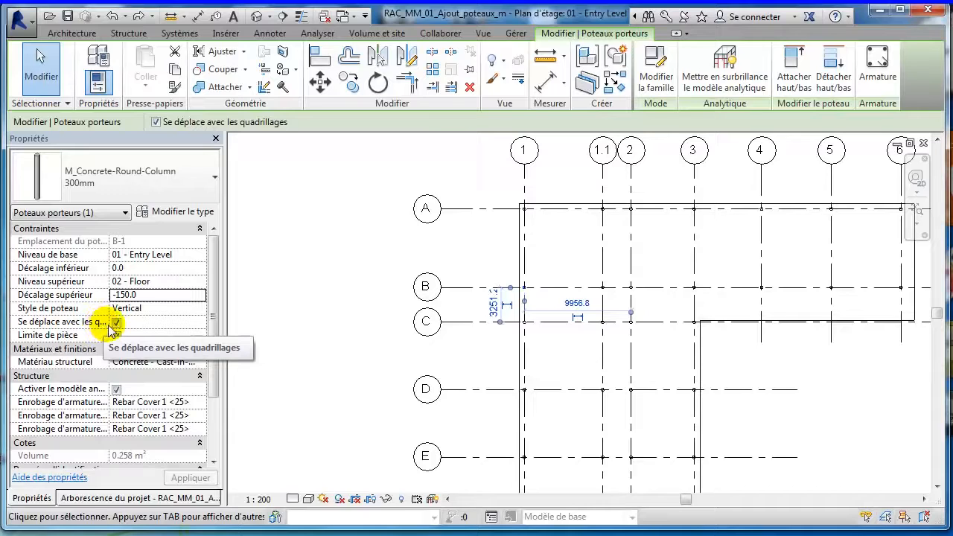
pyautogui.click(383, 262)
# Step: Select all instances of the 300mm round column visible in the view and copy them to the clipboard
pyautogui.scroll(4, 526, 289)
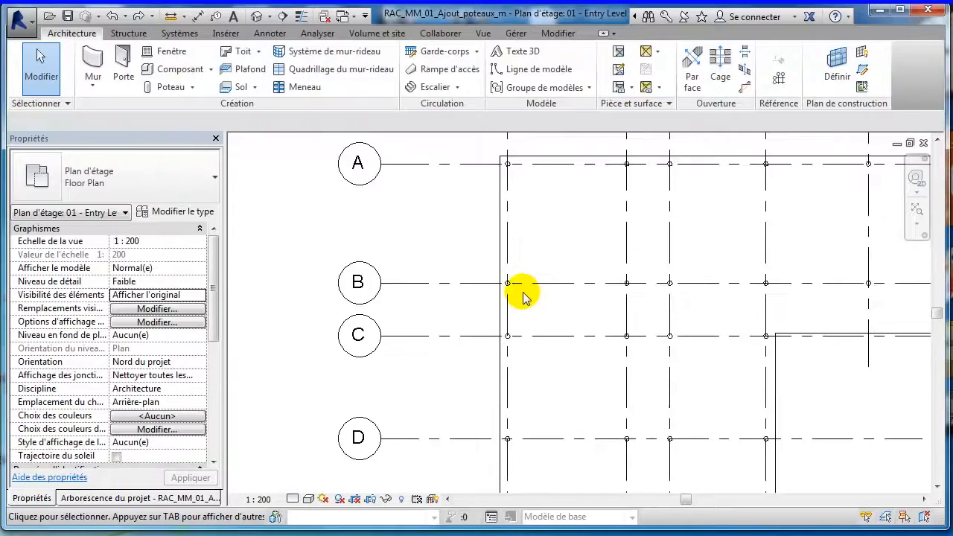
pyautogui.click(501, 283)
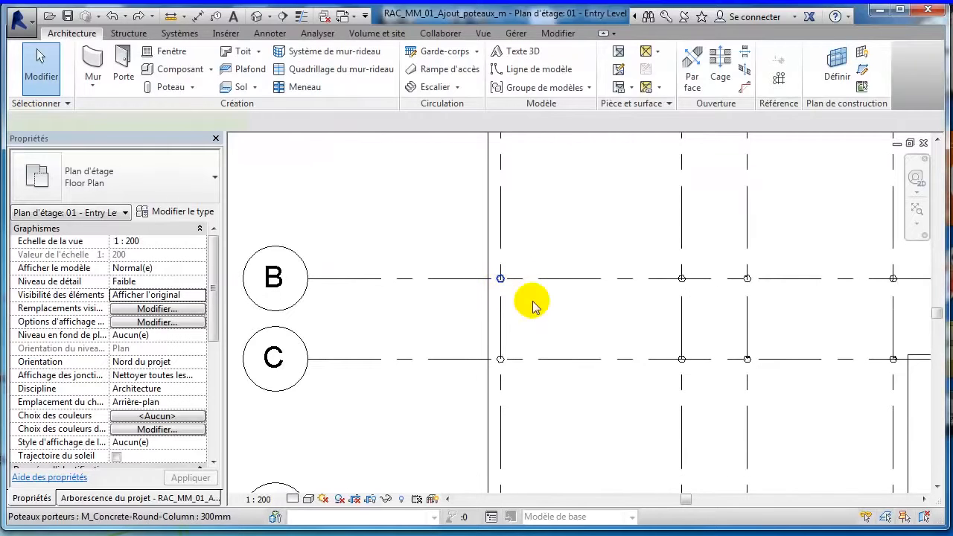
pyautogui.rightClick(549, 238)
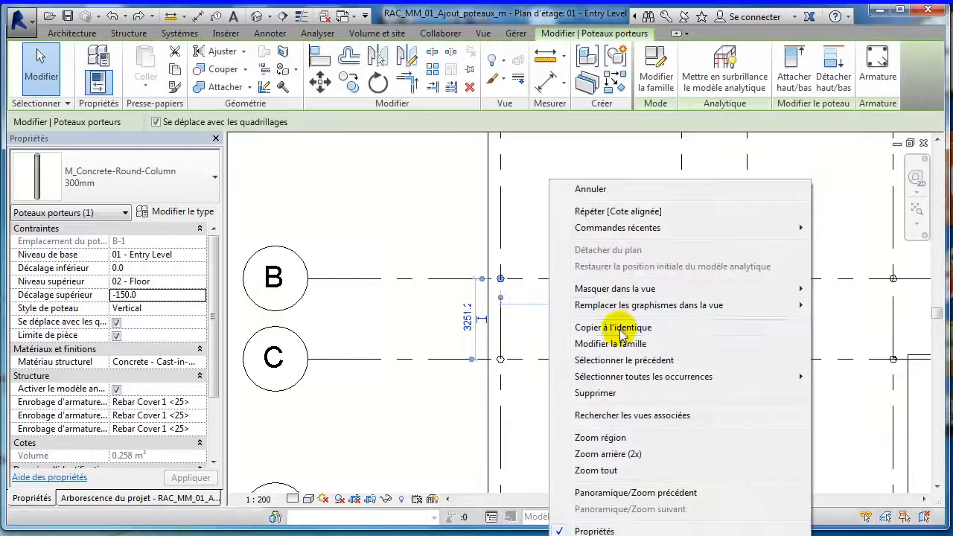
pyautogui.moveTo(624, 380)
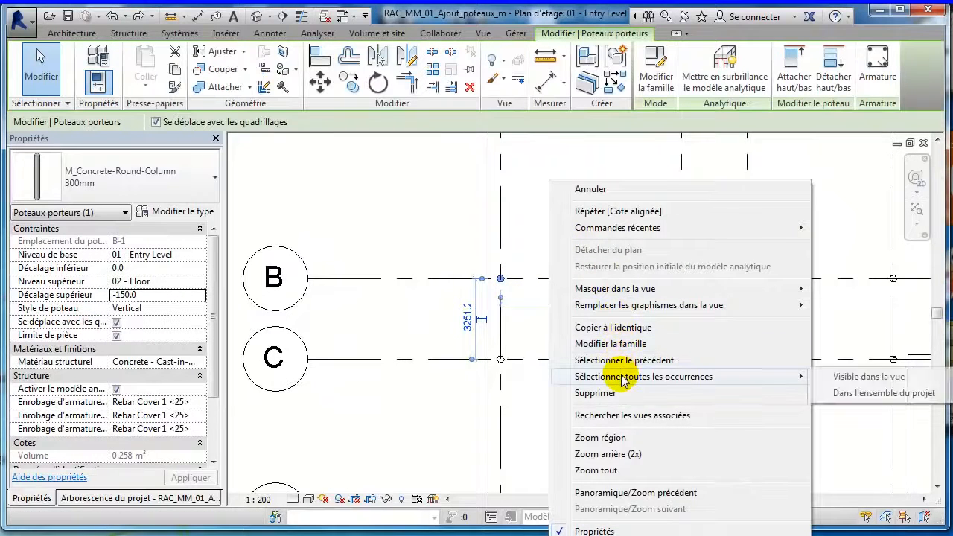
pyautogui.click(863, 378)
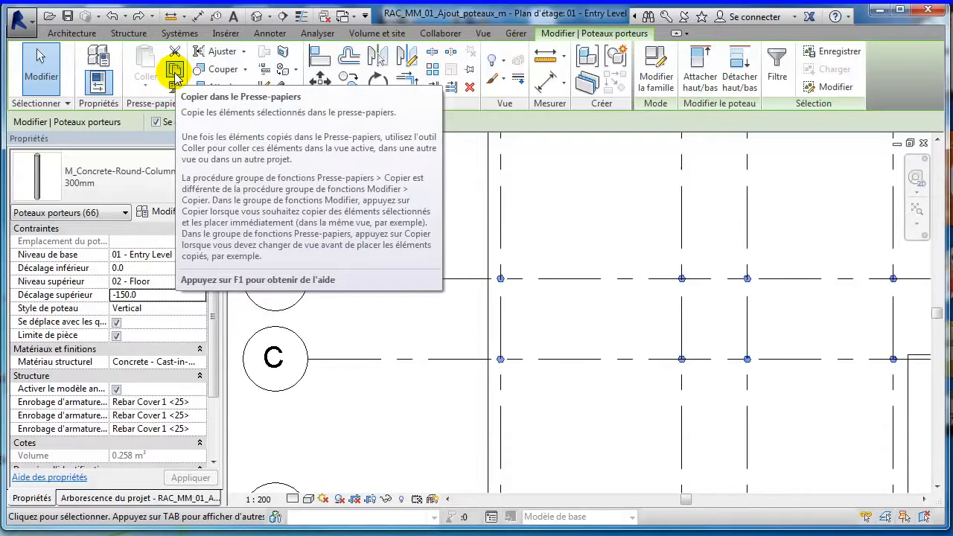
pyautogui.click(175, 71)
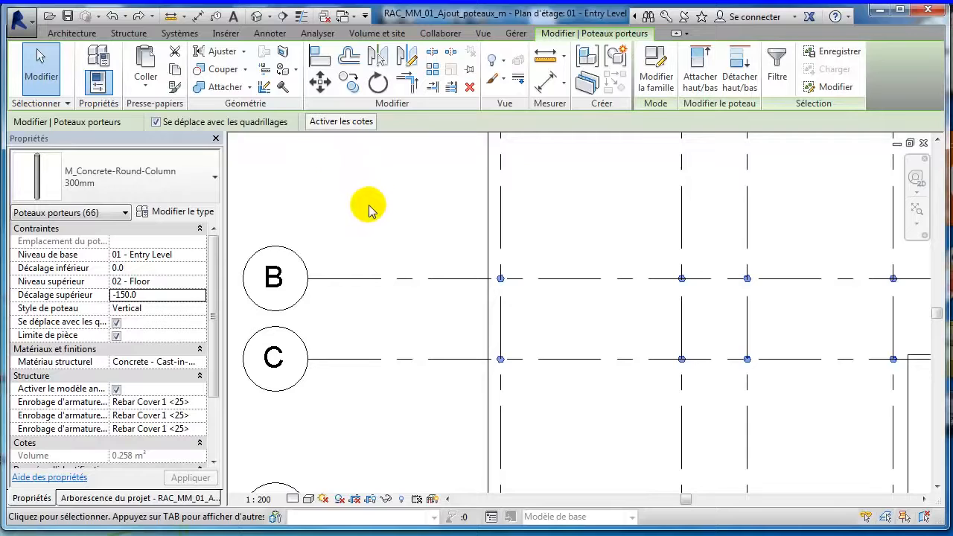
# Step: Paste the copied columns aligned to the selected levels 02 - Floor and 03 - Floor
pyautogui.click(147, 90)
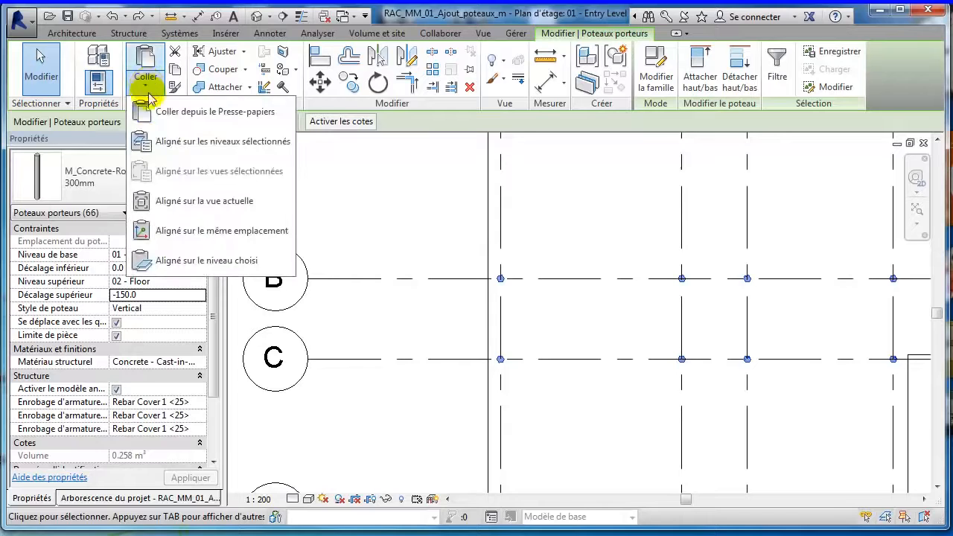
pyautogui.click(228, 147)
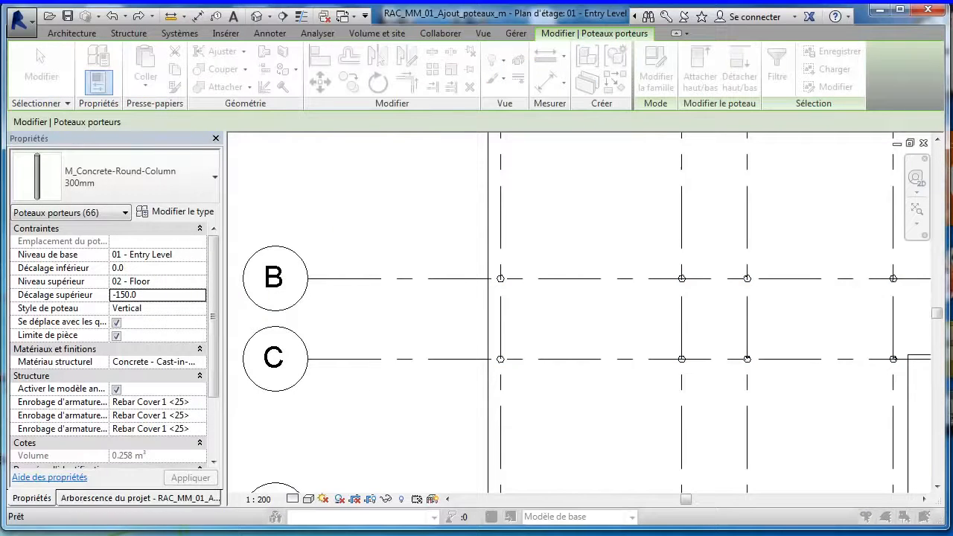
pyautogui.moveTo(91, 161); pyautogui.dragTo(402, 140)
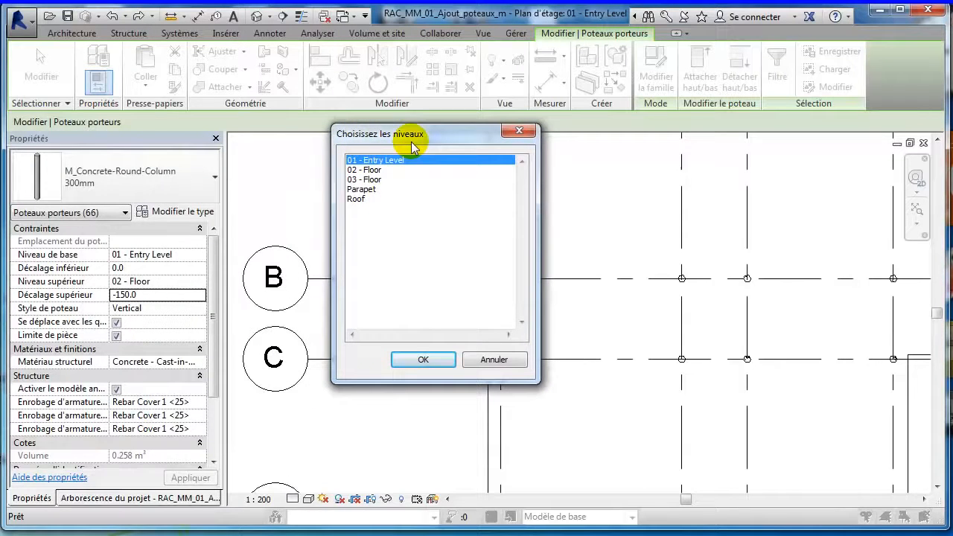
pyautogui.click(372, 171)
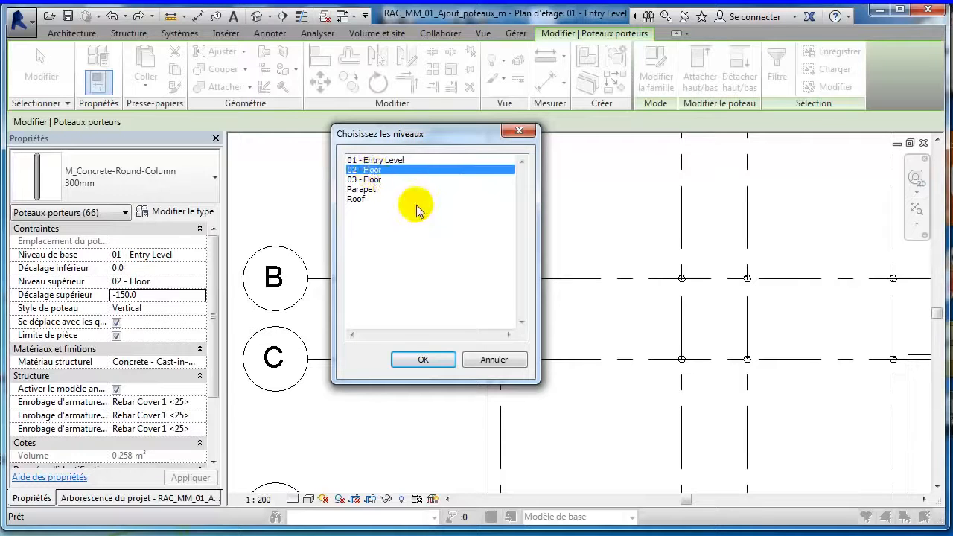
pyautogui.keyDown('ctrl'); pyautogui.click(371, 180); pyautogui.keyUp('ctrl')
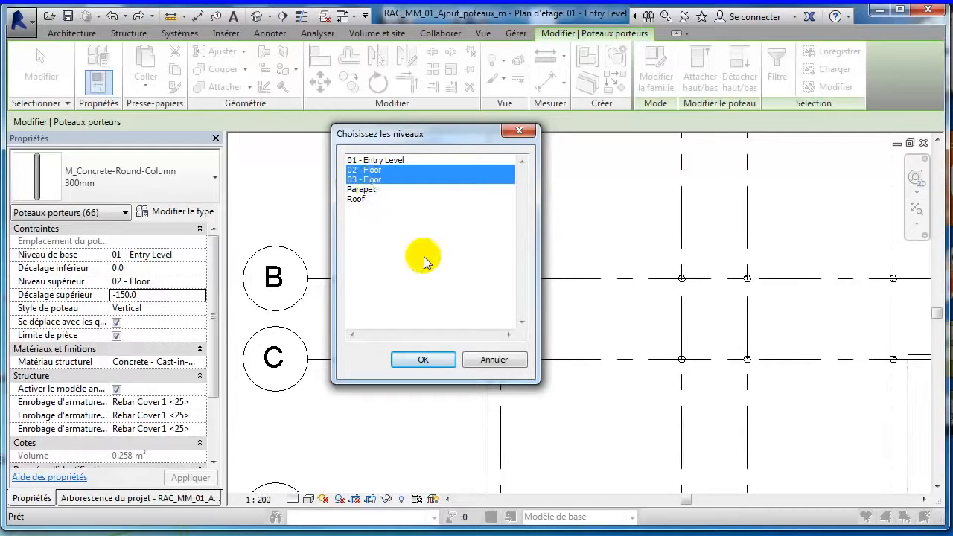
pyautogui.click(431, 362)
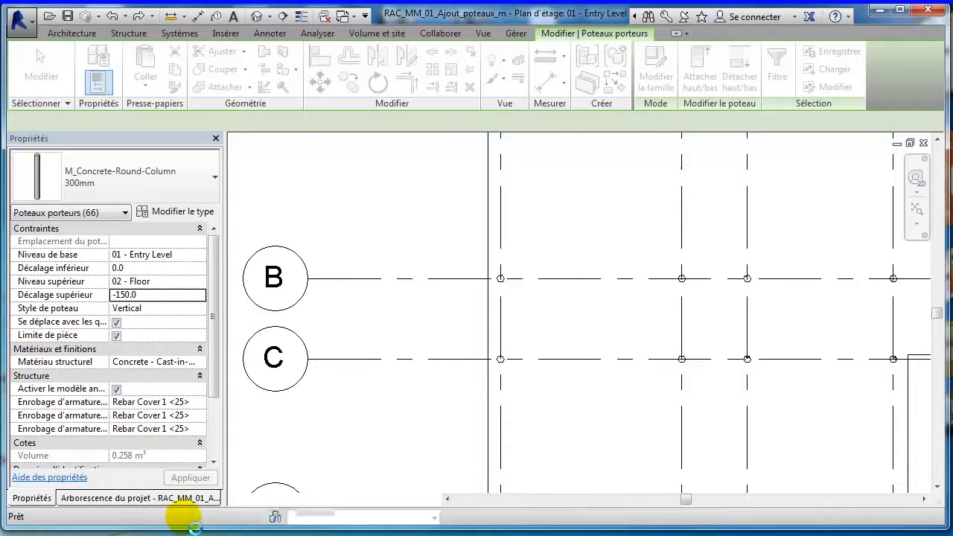
# Step: Open the 3D view and inspect the stacked columns and the gaps between them at each floor
pyautogui.click(257, 17)
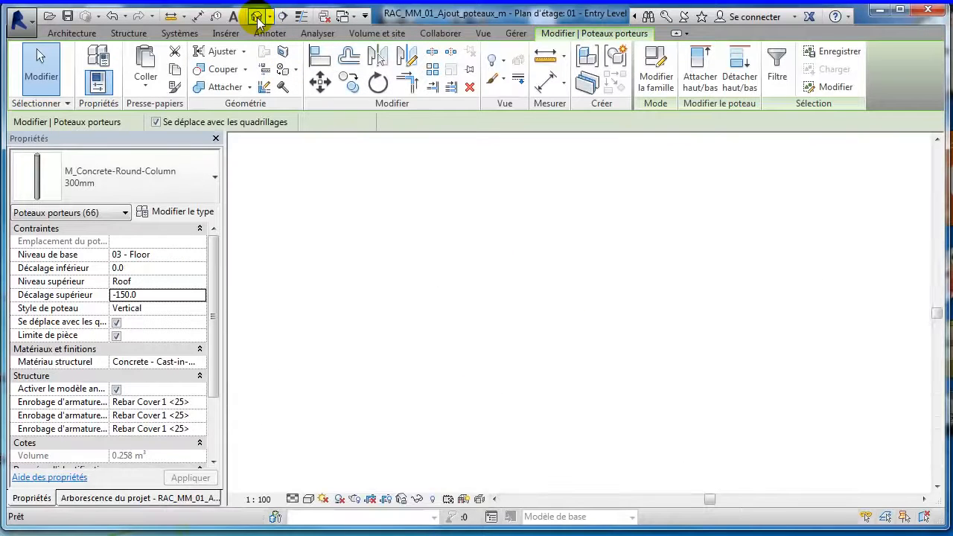
pyautogui.scroll(2, 581, 335)
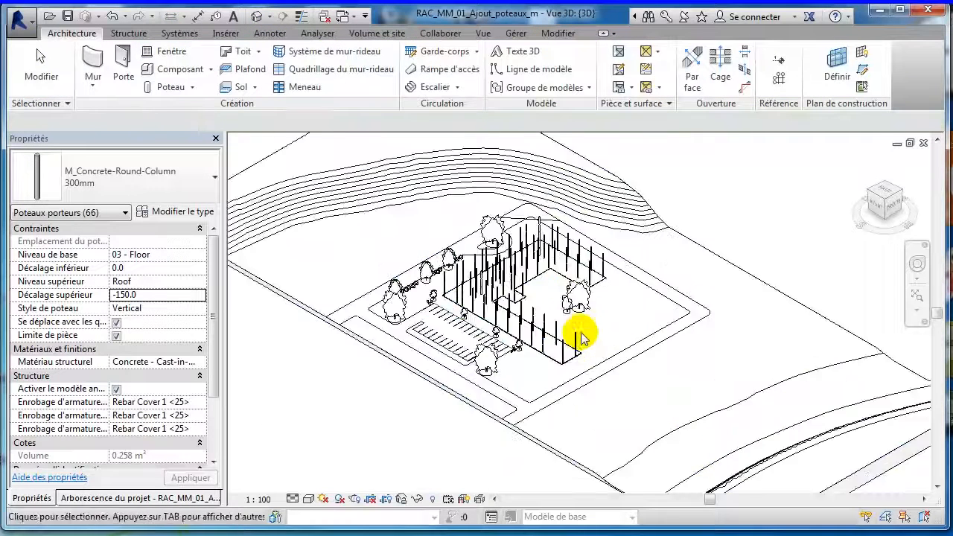
pyautogui.scroll(5, 581, 339)
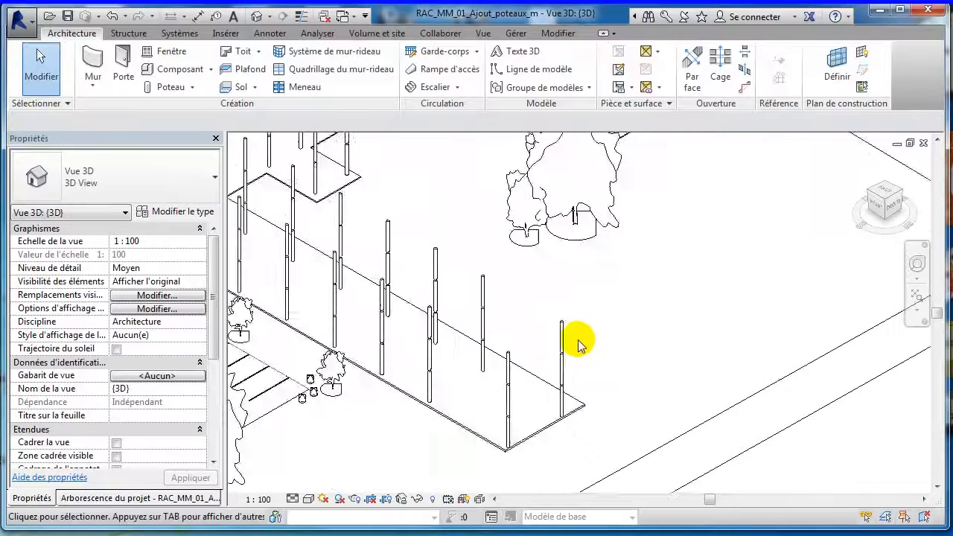
pyautogui.scroll(4, 510, 339)
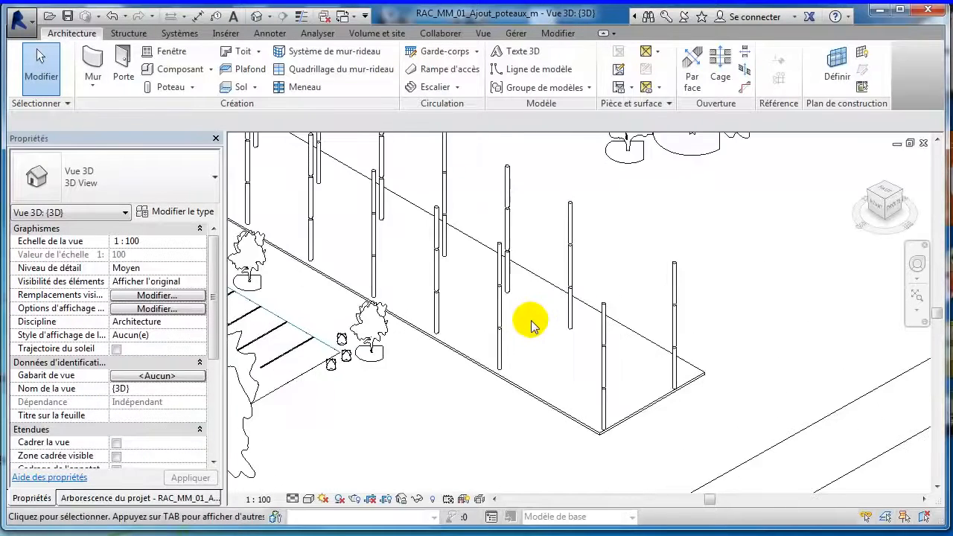
pyautogui.scroll(1, 508, 335)
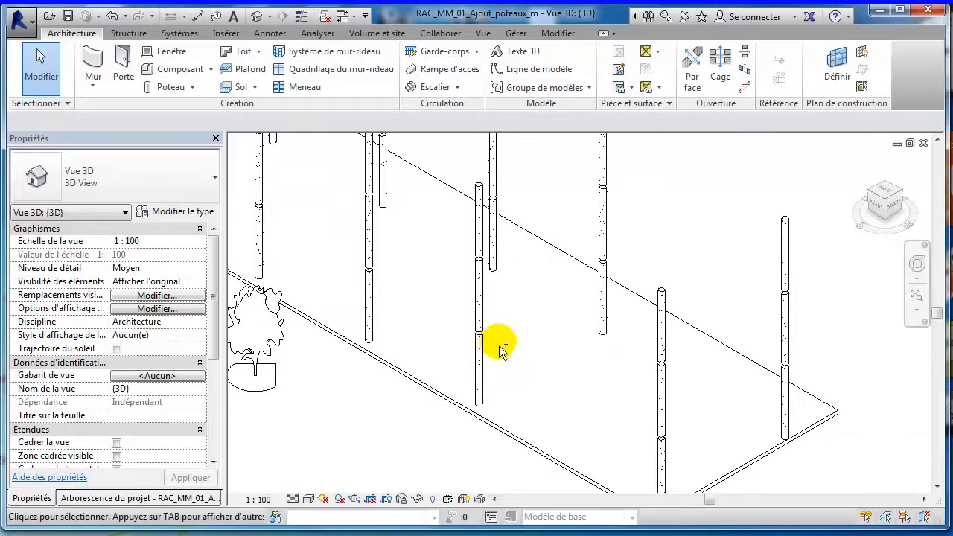
pyautogui.moveTo(500, 351); pyautogui.dragTo(557, 272, button='middle')
pyautogui.scroll(4, 507, 276)
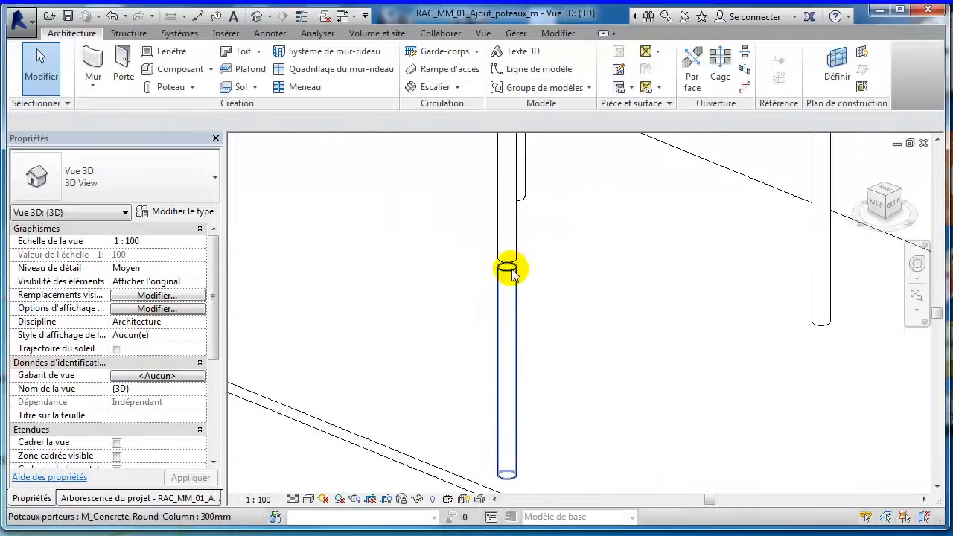
pyautogui.scroll(-6, 564, 315)
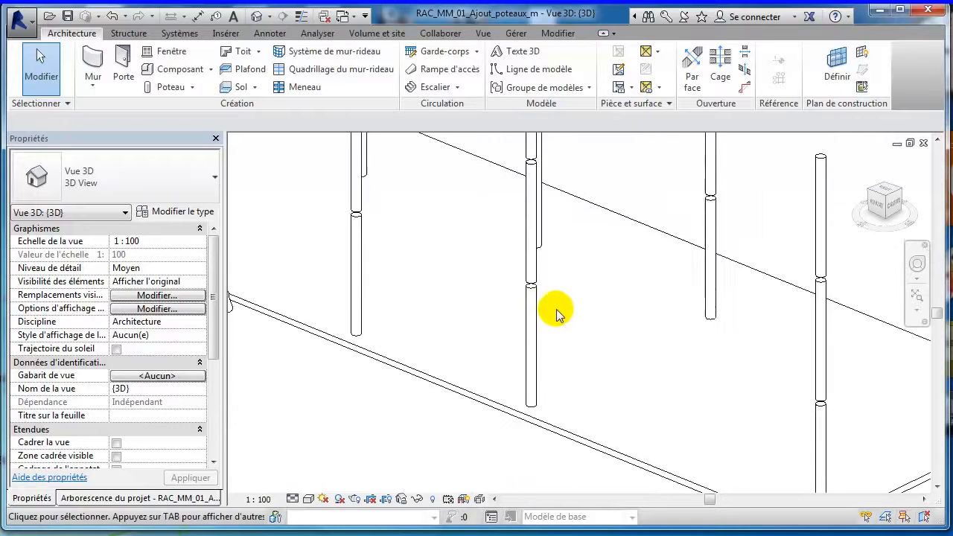
pyautogui.keyDown('shift'); pyautogui.moveTo(585, 257); pyautogui.dragTo(601, 345, button='middle'); pyautogui.keyUp('shift')
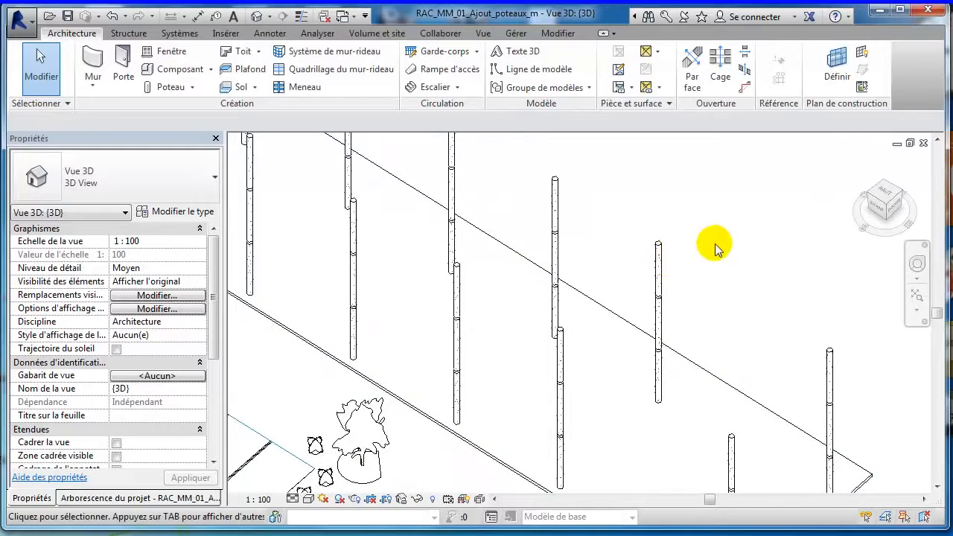
pyautogui.scroll(-4, 719, 245)
pyautogui.moveTo(731, 228); pyautogui.dragTo(643, 341, button='middle')
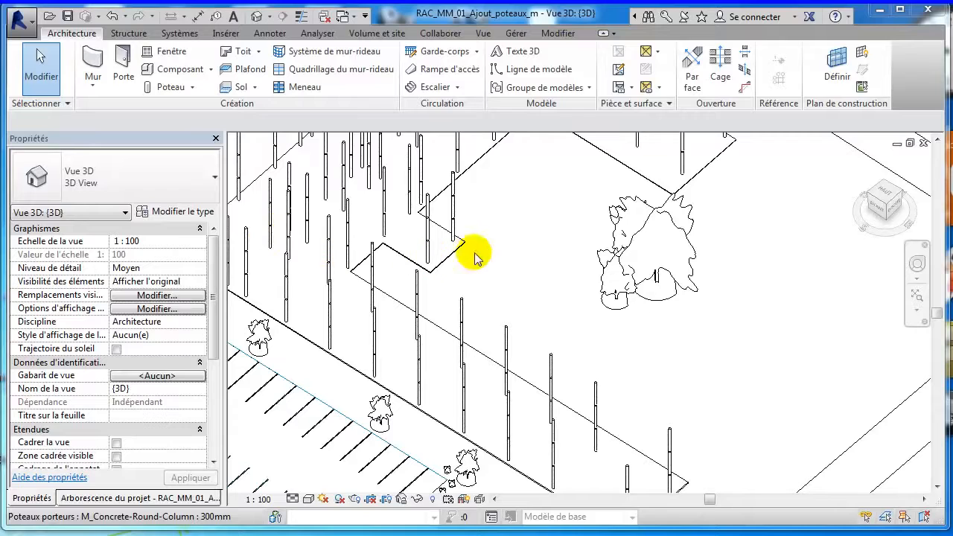
pyautogui.scroll(3, 440, 246)
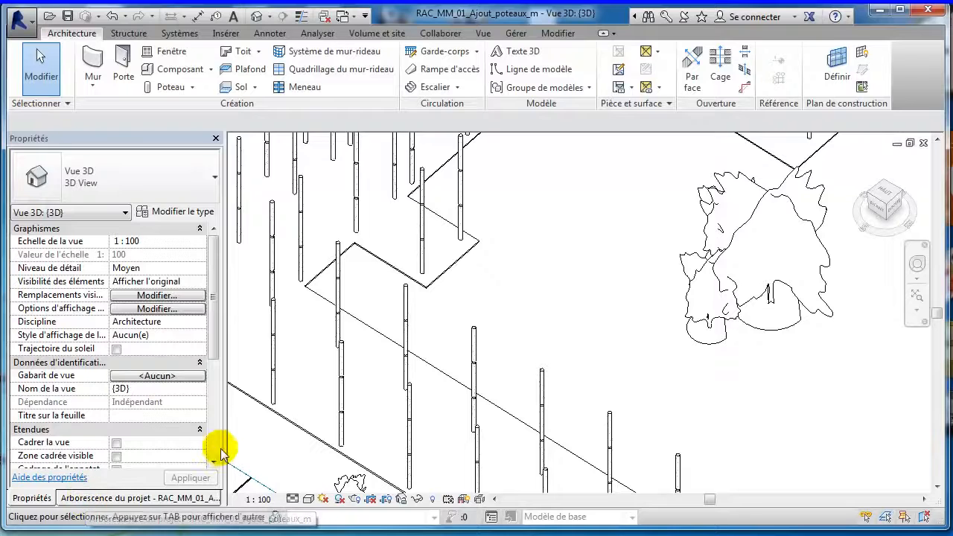
# Step: Return to the 01 - Entry Level plan and examine the columns in the small building projection at grids F.1 and G
pyautogui.hotkey('ctrl', 'Tab')
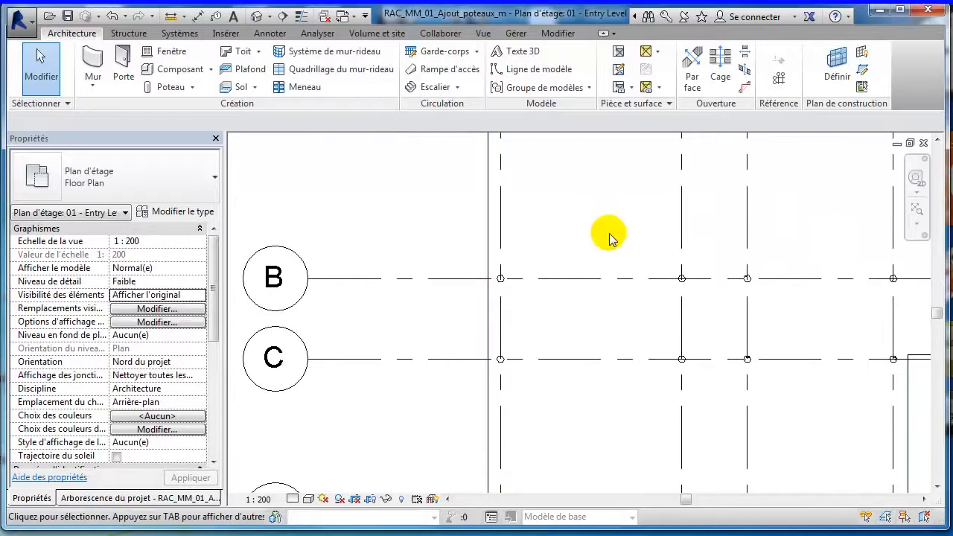
pyautogui.scroll(-4, 611, 234)
pyautogui.moveTo(749, 353); pyautogui.dragTo(598, 230, button='middle')
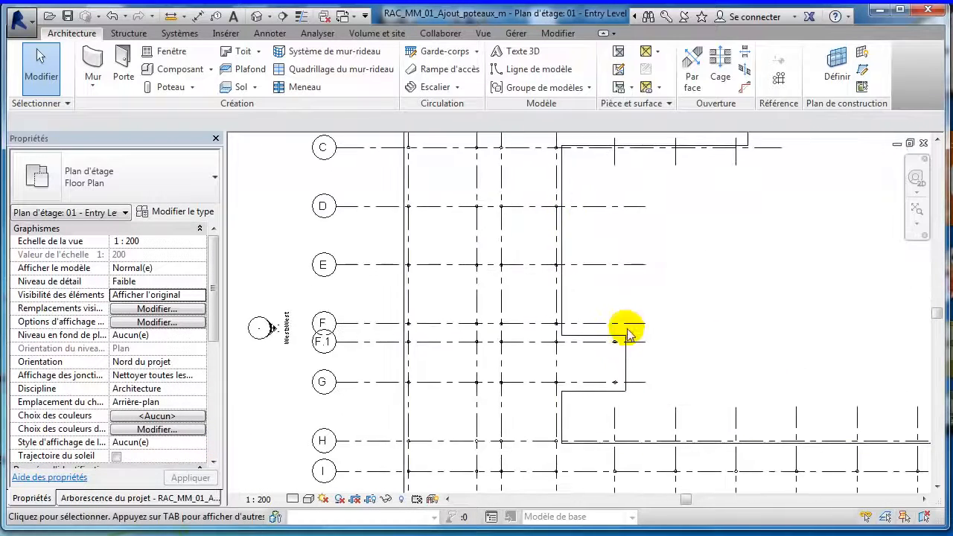
pyautogui.scroll(5, 647, 366)
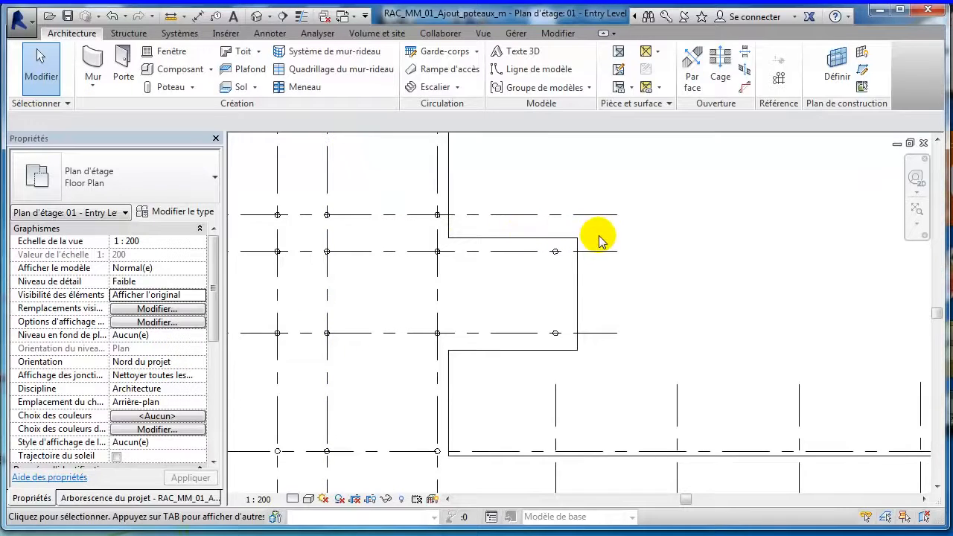
pyautogui.scroll(-2, 606, 237)
pyautogui.scroll(-3, 601, 242)
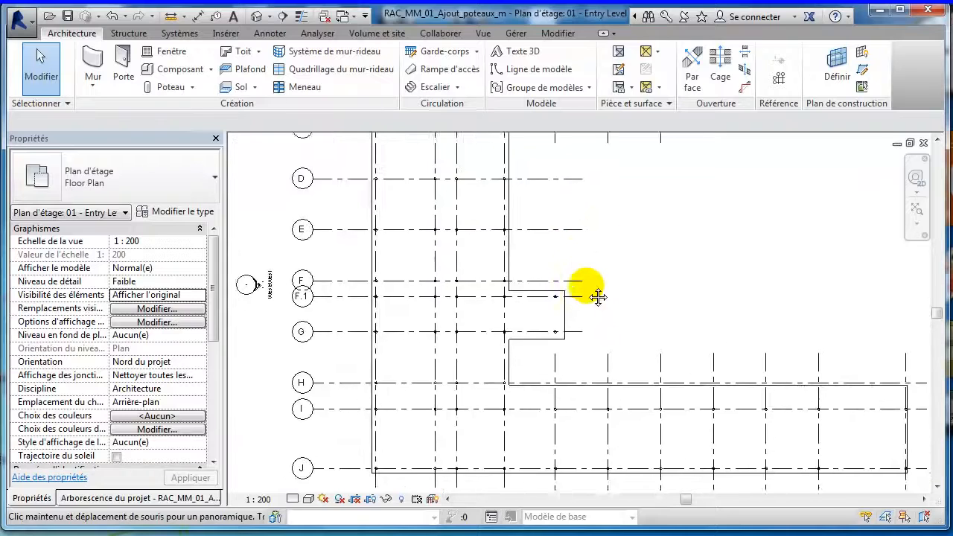
pyautogui.moveTo(601, 273); pyautogui.dragTo(579, 342, button='middle')
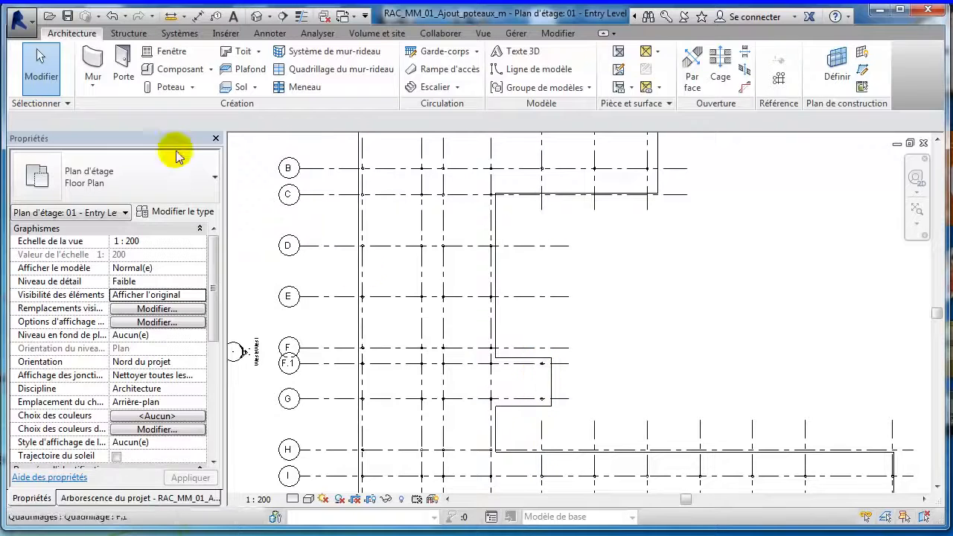
# Step: In the 3D view, delete the two upper-floor columns at grid intersection F.1-4 in the small building projection
pyautogui.click(257, 16)
pyautogui.moveTo(531, 275); pyautogui.dragTo(520, 281, button='middle')
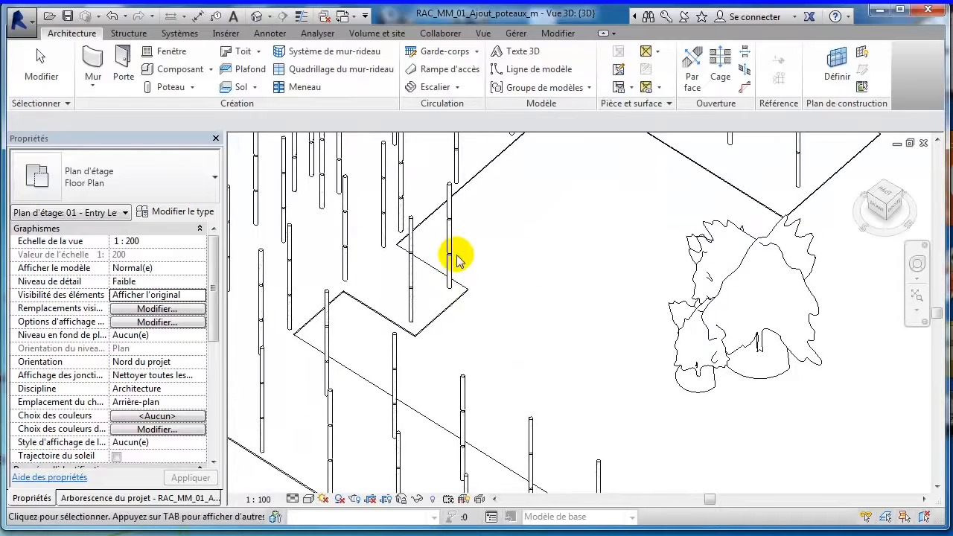
pyautogui.scroll(2, 458, 259)
pyautogui.moveTo(477, 225); pyautogui.dragTo(524, 271, button='middle')
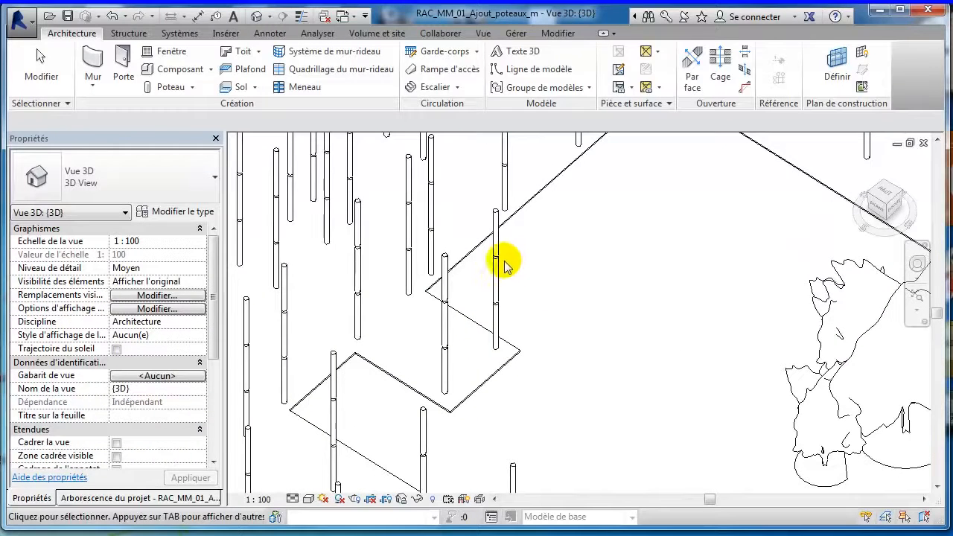
pyautogui.click(493, 256)
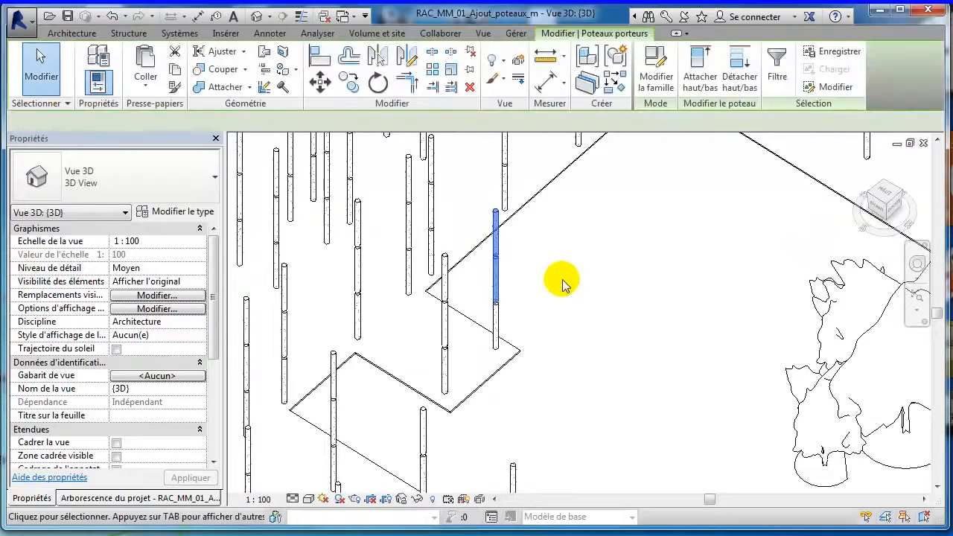
pyautogui.click(563, 284)
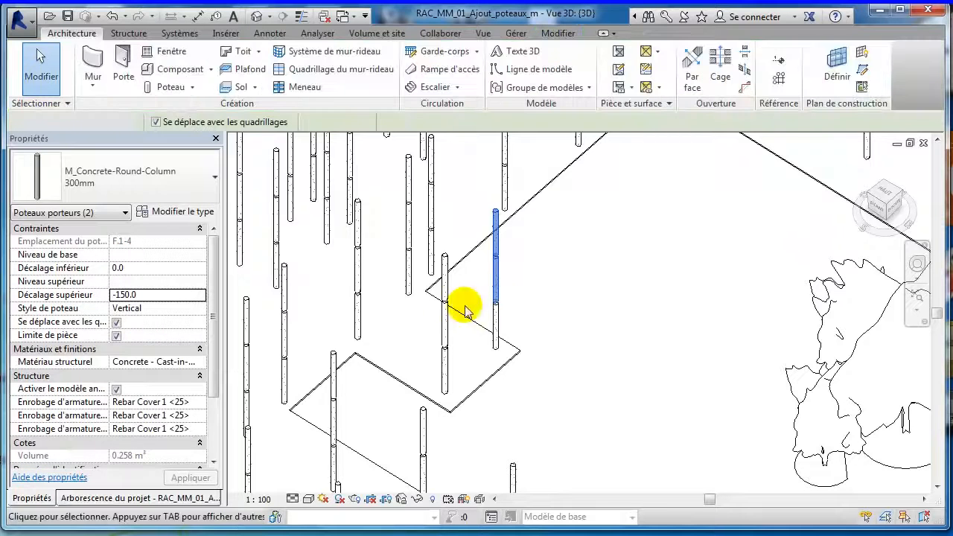
# Step: Delete the two upper-floor columns at grid intersection G-4, keeping only the Entry Level column
pyautogui.scroll(2, 448, 311)
pyautogui.scroll(3, 450, 305)
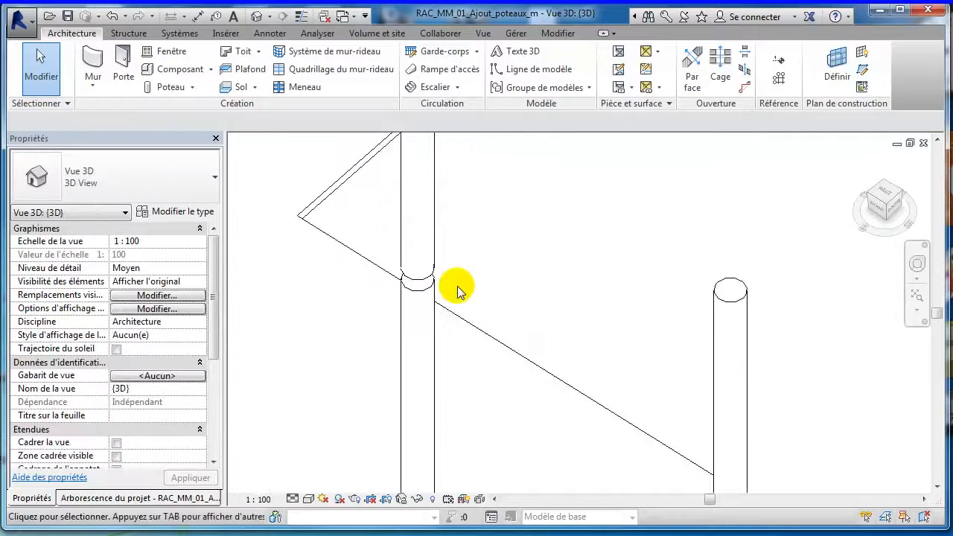
pyautogui.click(412, 238)
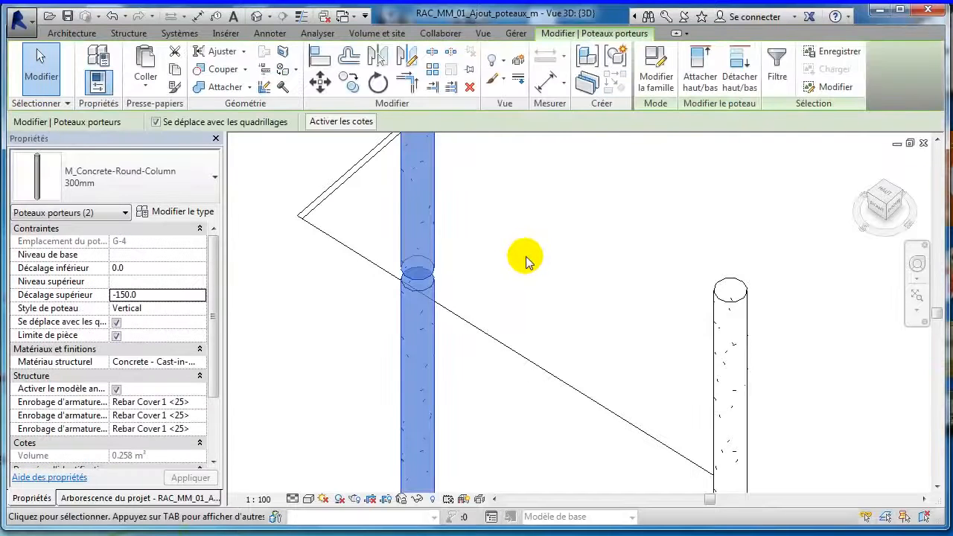
pyautogui.click(526, 262)
# Step: Hide the whole planting category in the 3D view, using the Scarlet Oak tree beside the building
pyautogui.scroll(-3, 528, 260)
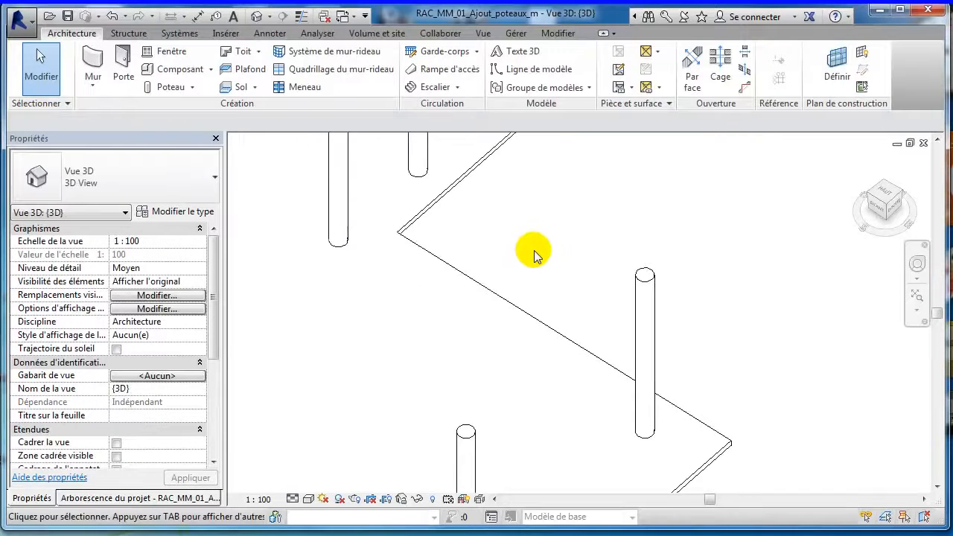
pyautogui.scroll(-2, 537, 254)
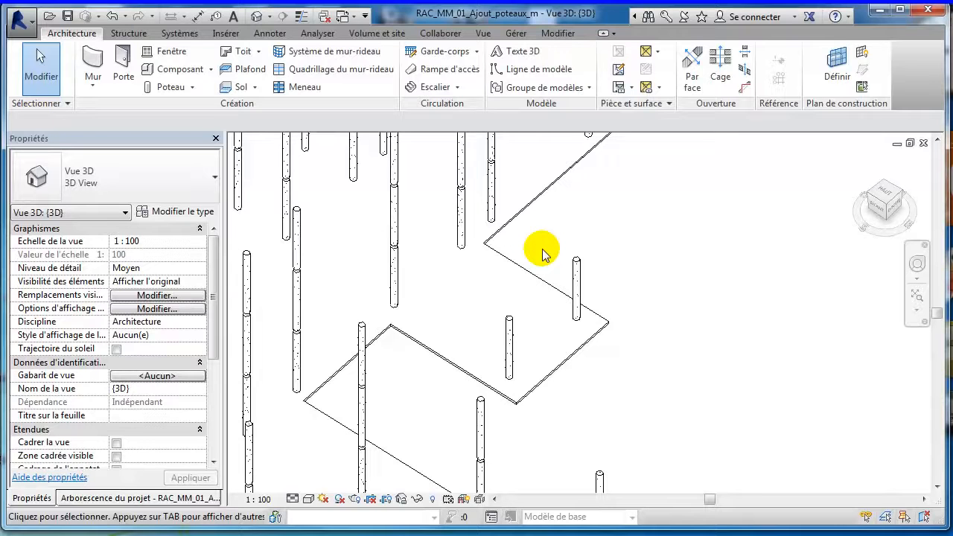
pyautogui.scroll(-5, 611, 303)
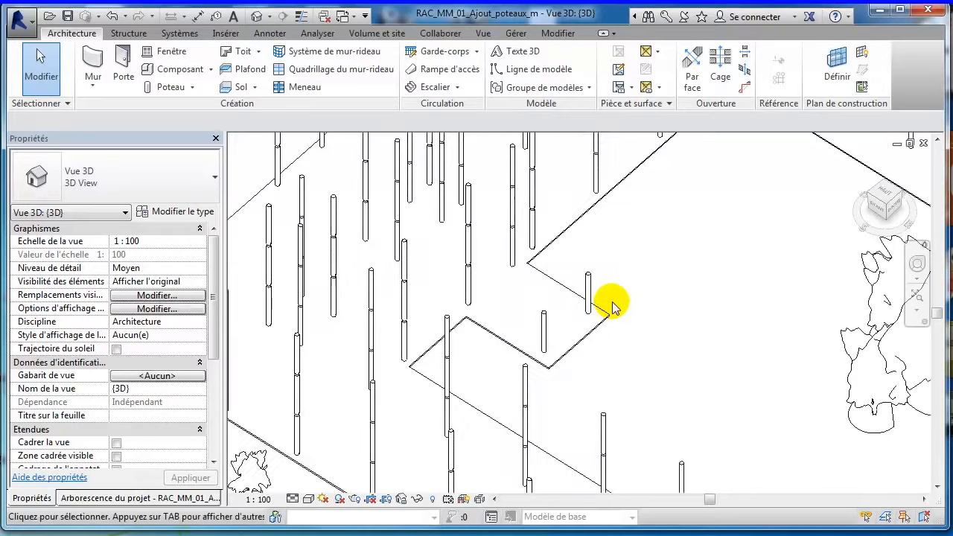
pyautogui.scroll(-4, 689, 360)
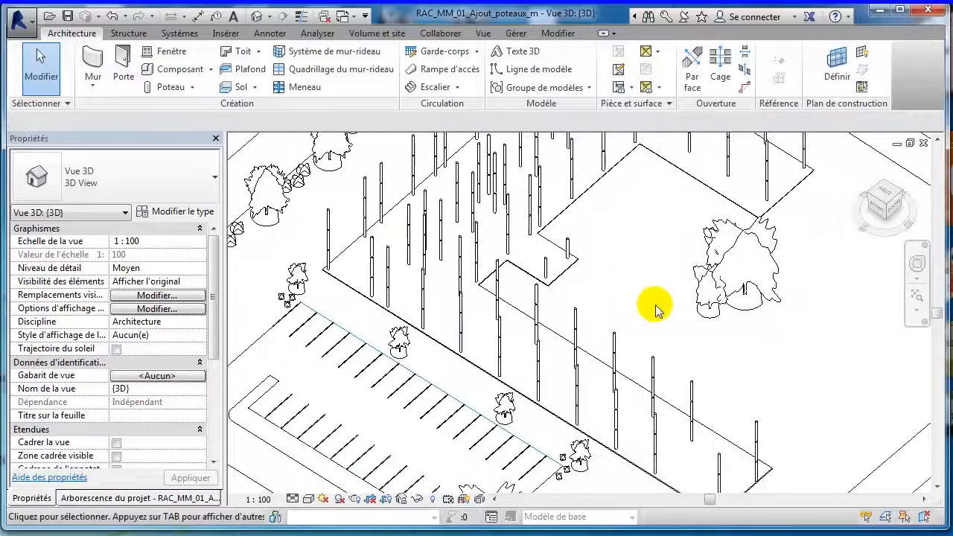
pyautogui.scroll(-4, 657, 313)
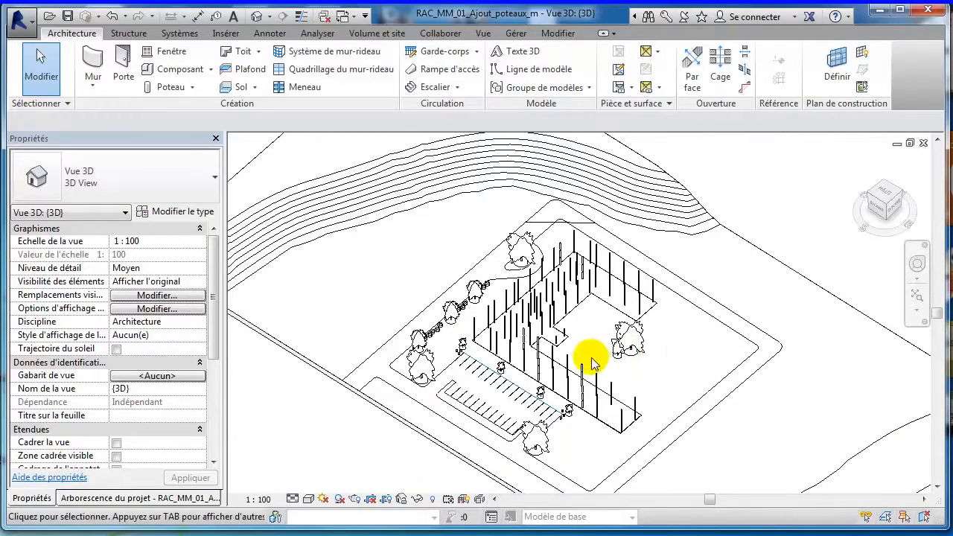
pyautogui.scroll(3, 591, 362)
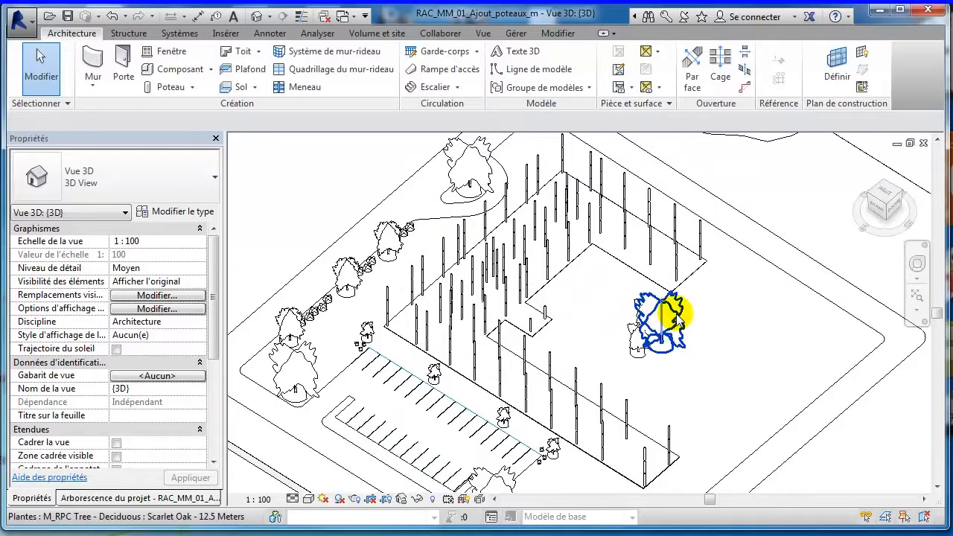
pyautogui.click(676, 316)
pyautogui.rightClick(715, 304)
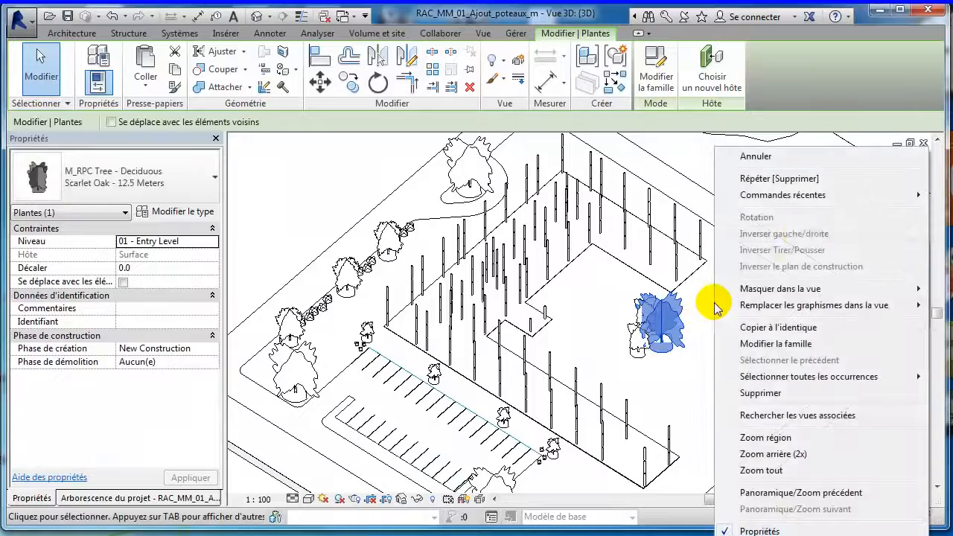
pyautogui.moveTo(837, 288)
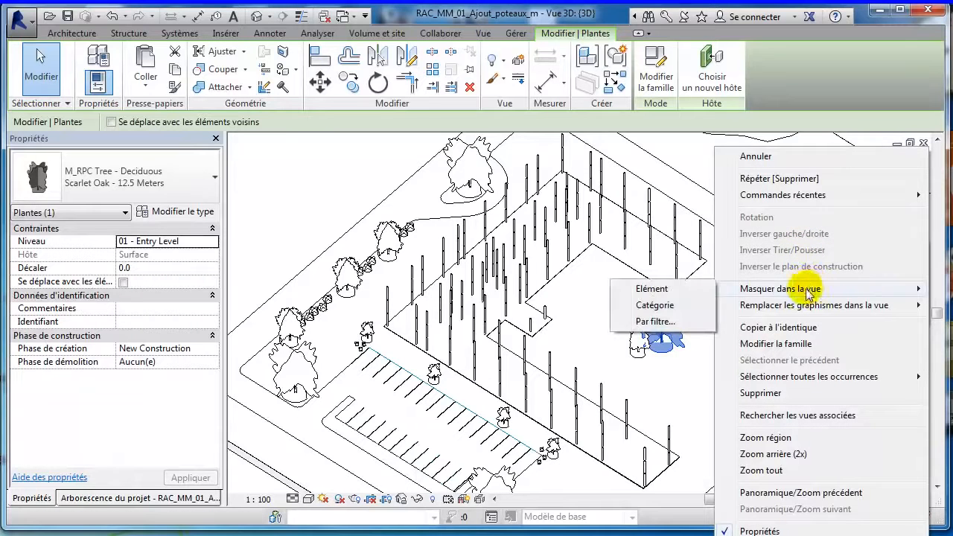
pyautogui.click(668, 308)
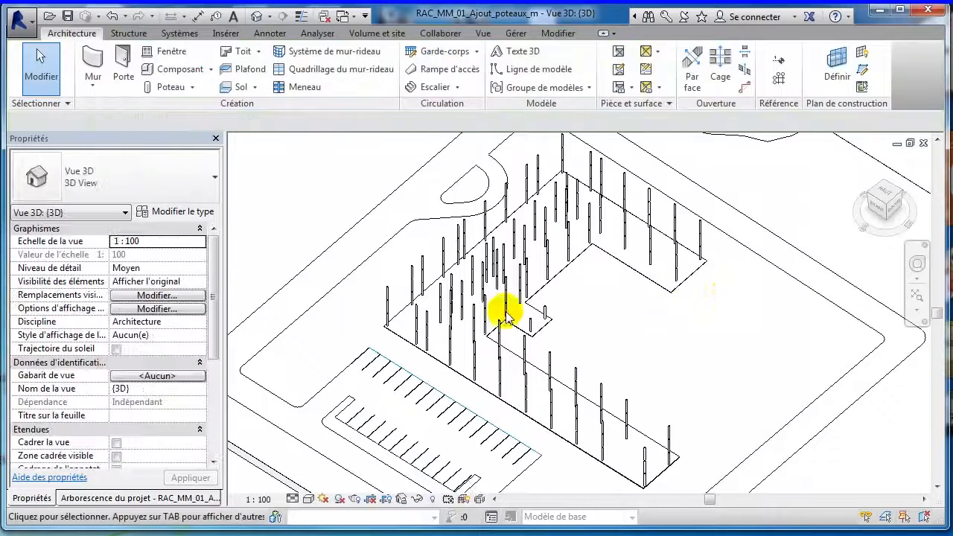
# Step: Hide the topography category in the 3D view, using the Tarmacadam road subregion
pyautogui.click(321, 309)
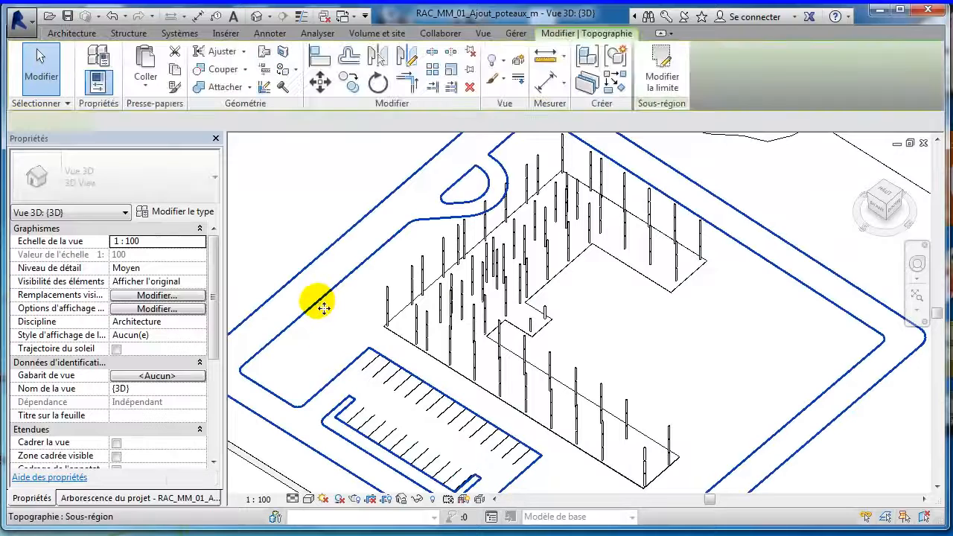
pyautogui.rightClick(277, 215)
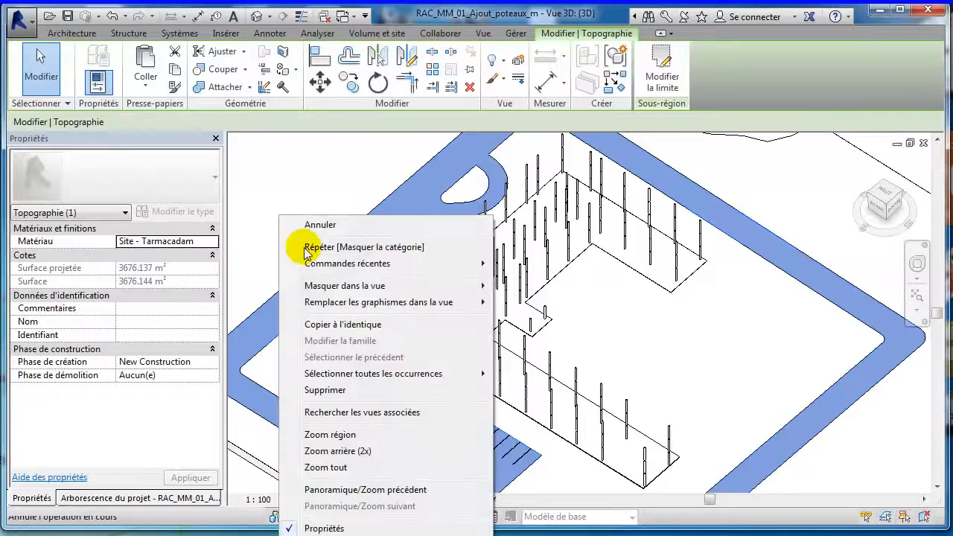
pyautogui.moveTo(406, 374)
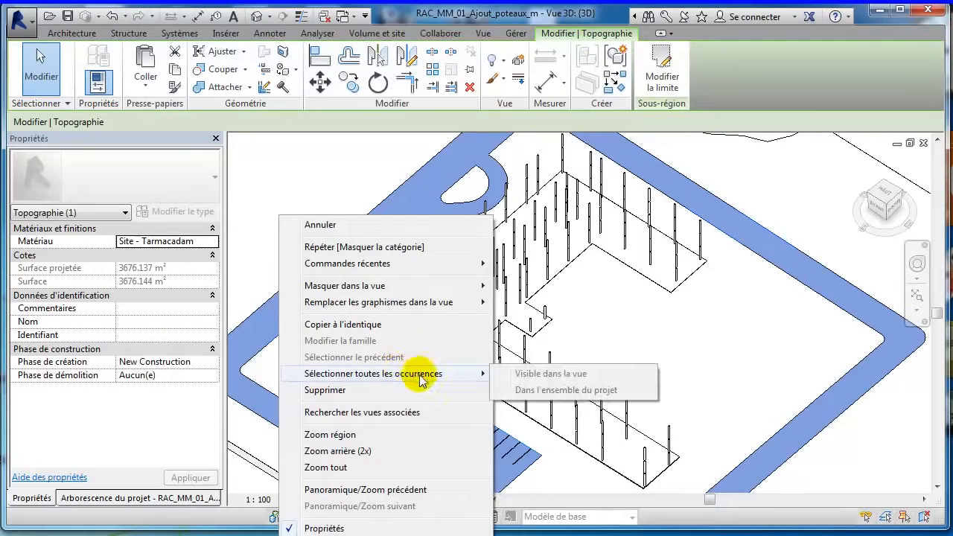
pyautogui.moveTo(464, 291)
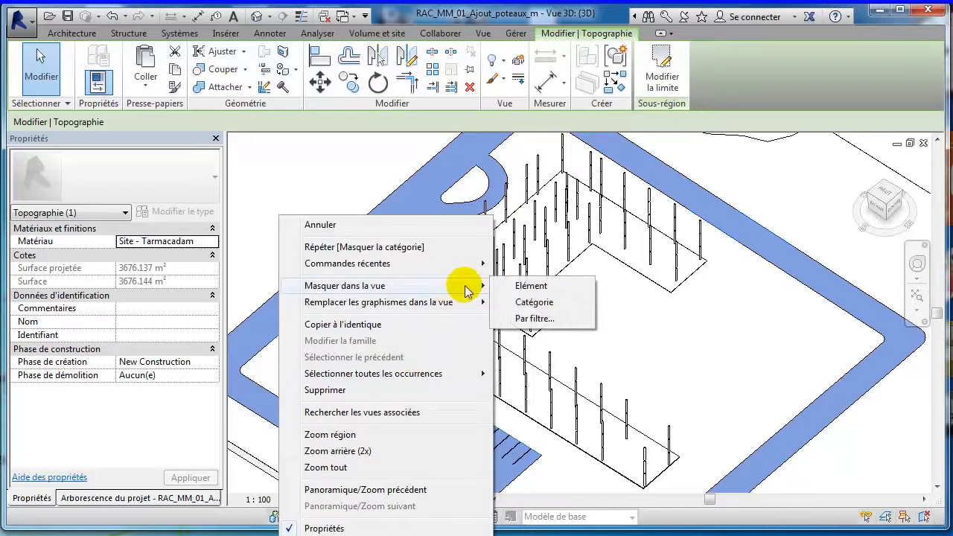
pyautogui.click(534, 304)
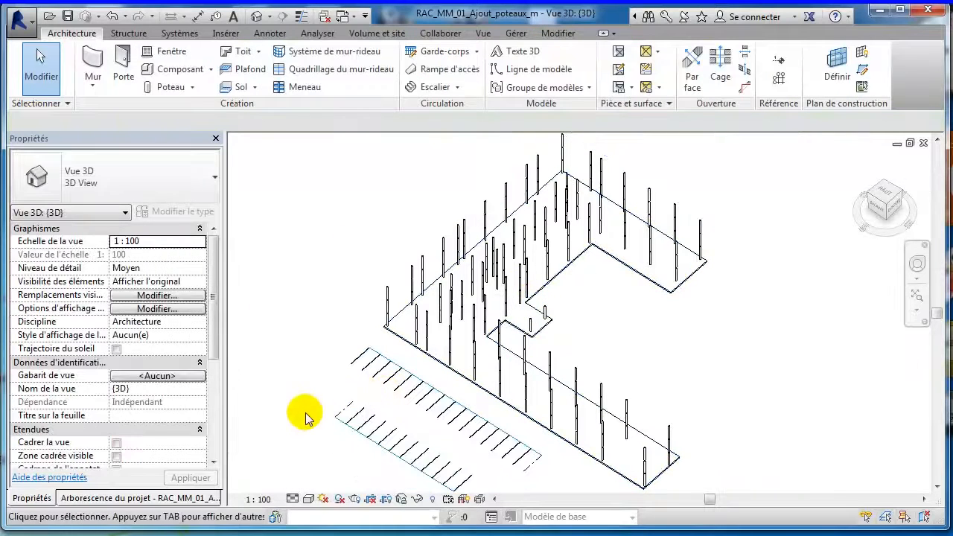
# Step: Hide the model groups category of the parking lines and set the 3D view's visual style to Couleurs uniformes
pyautogui.click(390, 382)
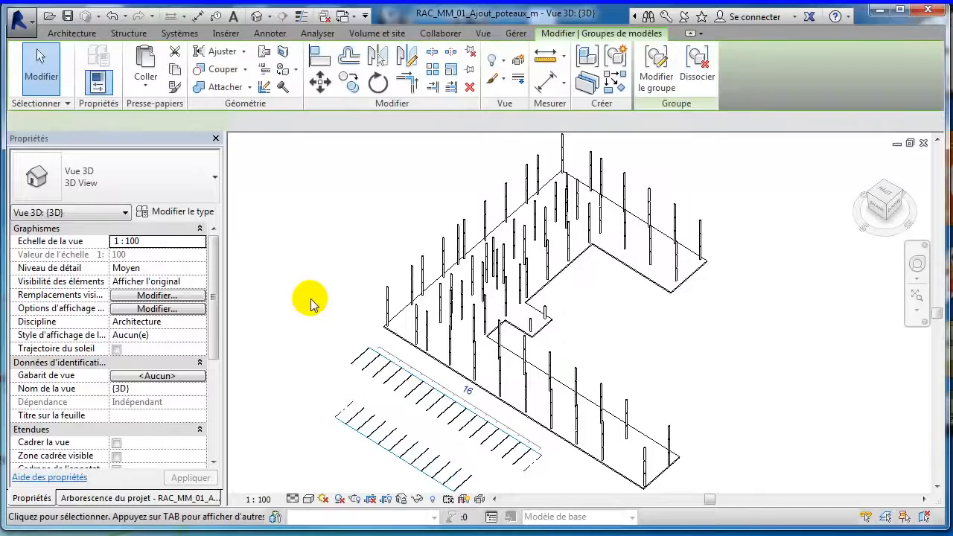
pyautogui.rightClick(306, 295)
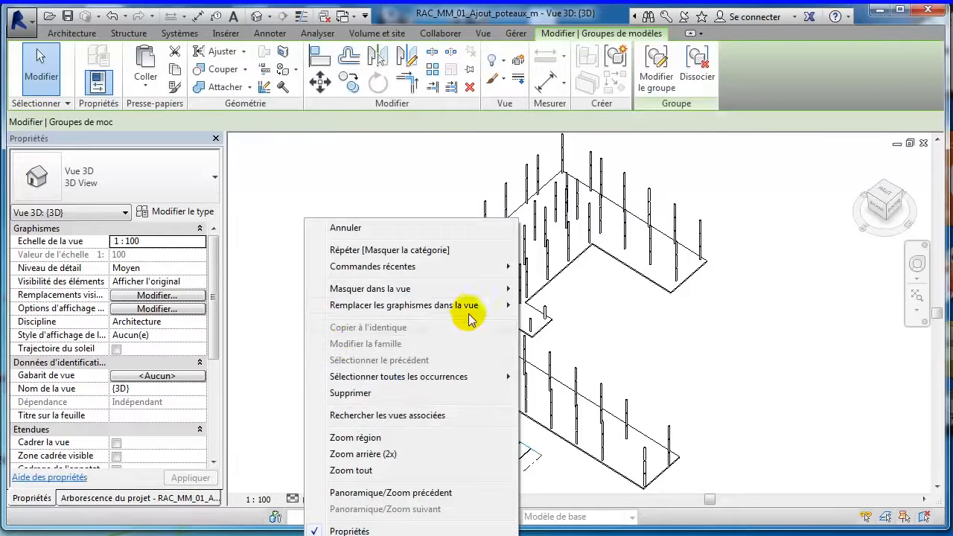
pyautogui.moveTo(485, 289)
pyautogui.click(563, 305)
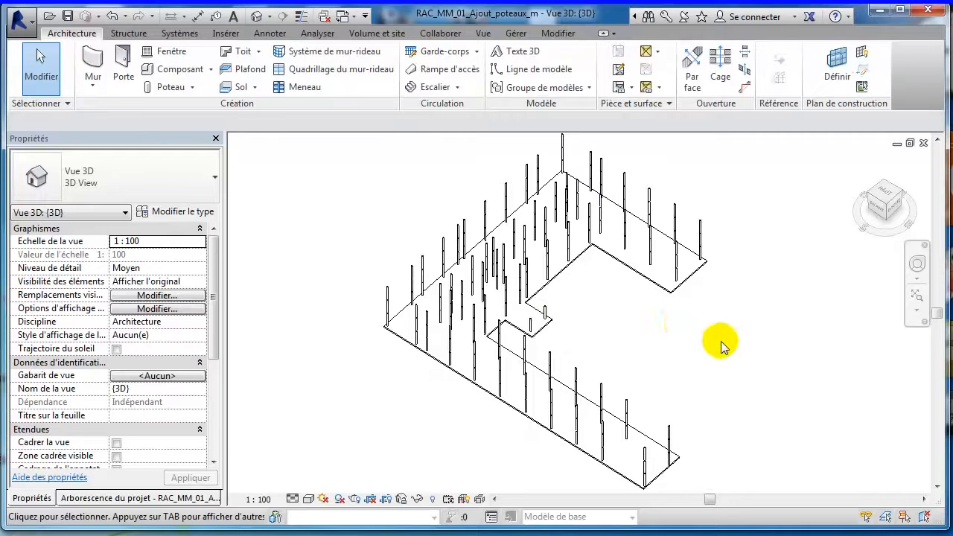
pyautogui.click(308, 499)
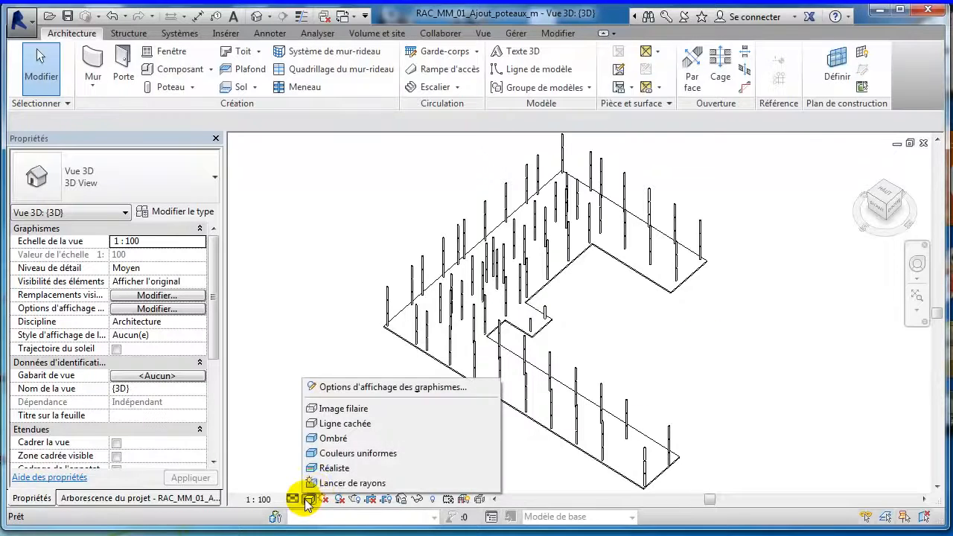
pyautogui.click(350, 453)
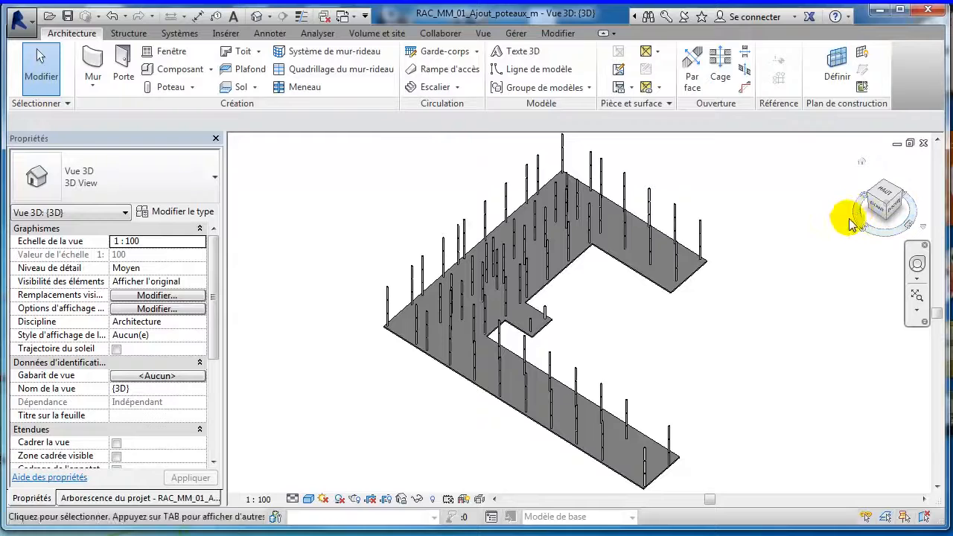
# Step: Examine the columns and floor slab from above, from the right side and from below, and restore the home view
pyautogui.click(890, 196)
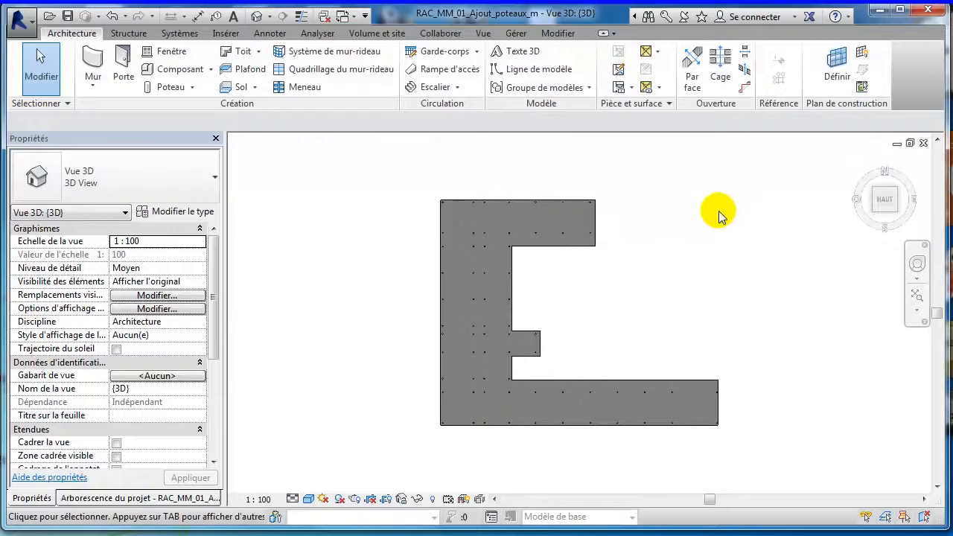
pyautogui.click(902, 217)
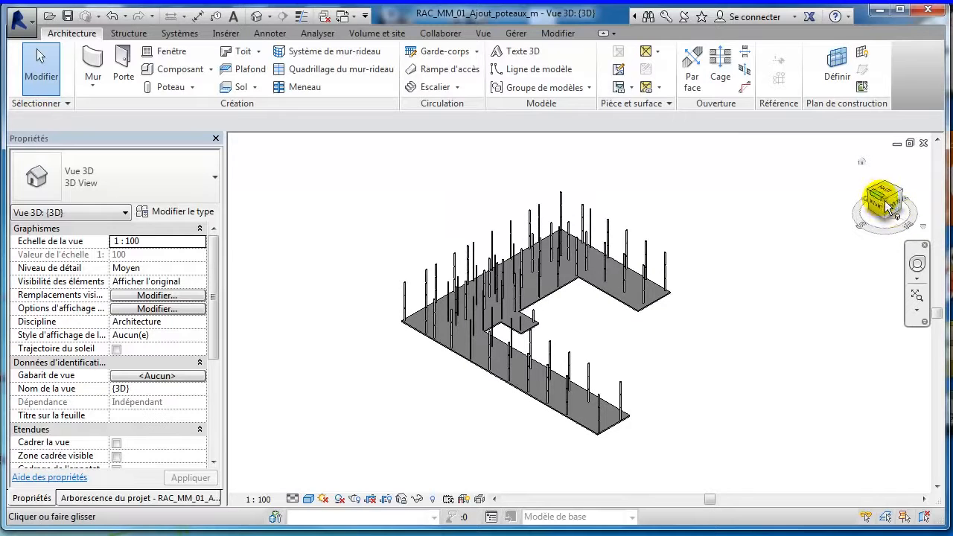
pyautogui.click(888, 206)
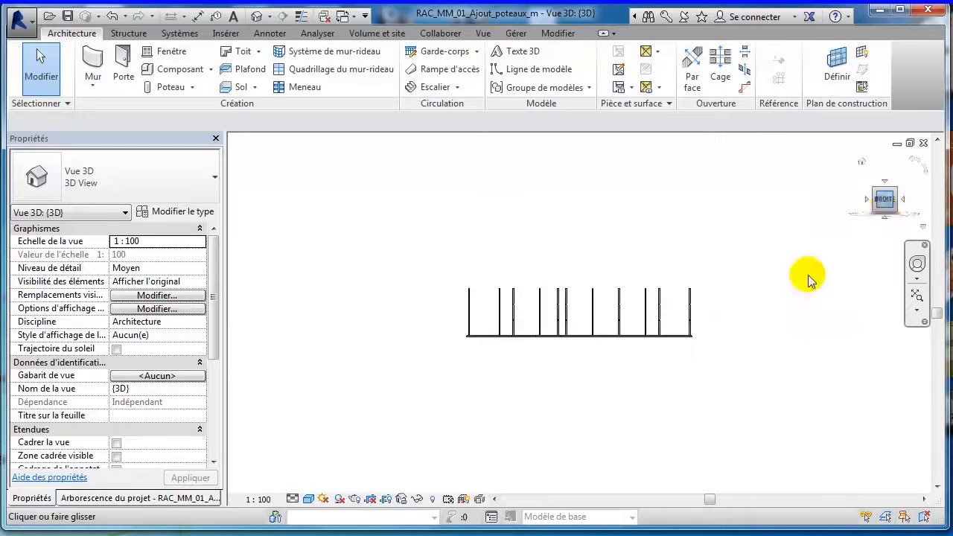
pyautogui.scroll(5, 574, 321)
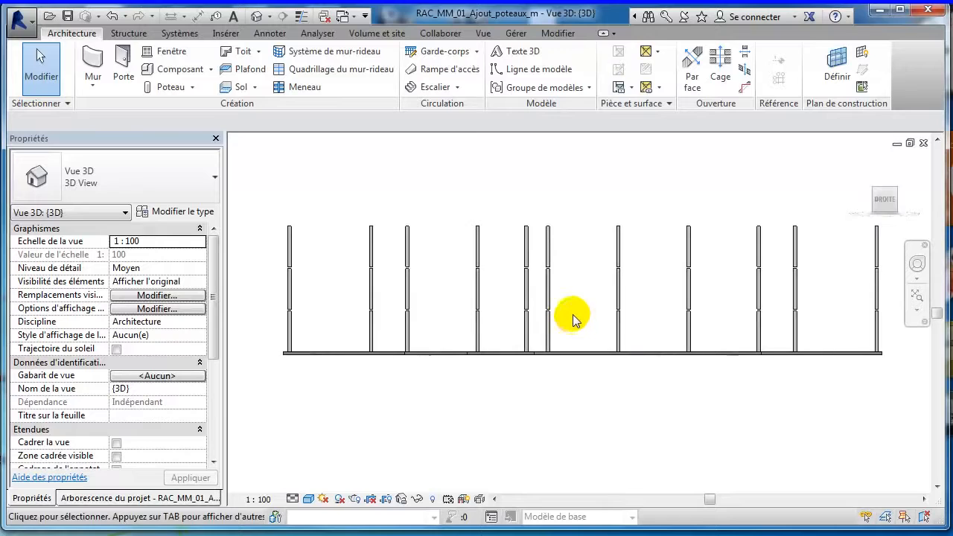
pyautogui.scroll(-2, 573, 314)
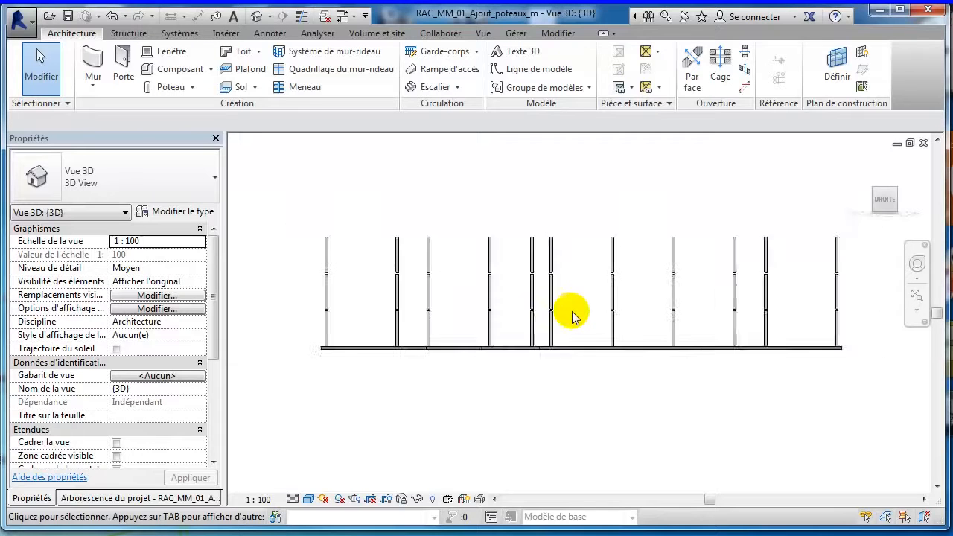
pyautogui.moveTo(881, 197); pyautogui.dragTo(882, 198)
pyautogui.click(871, 189)
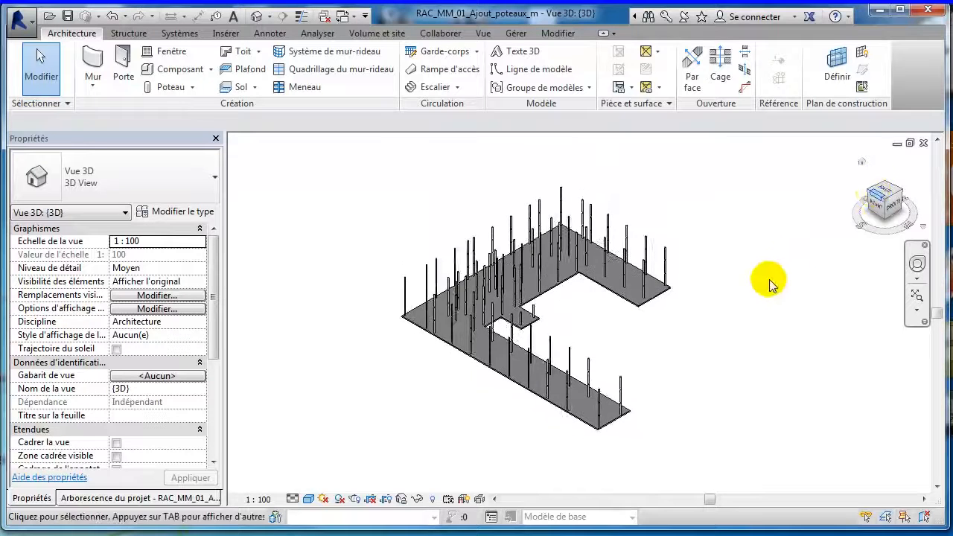
pyautogui.click(862, 163)
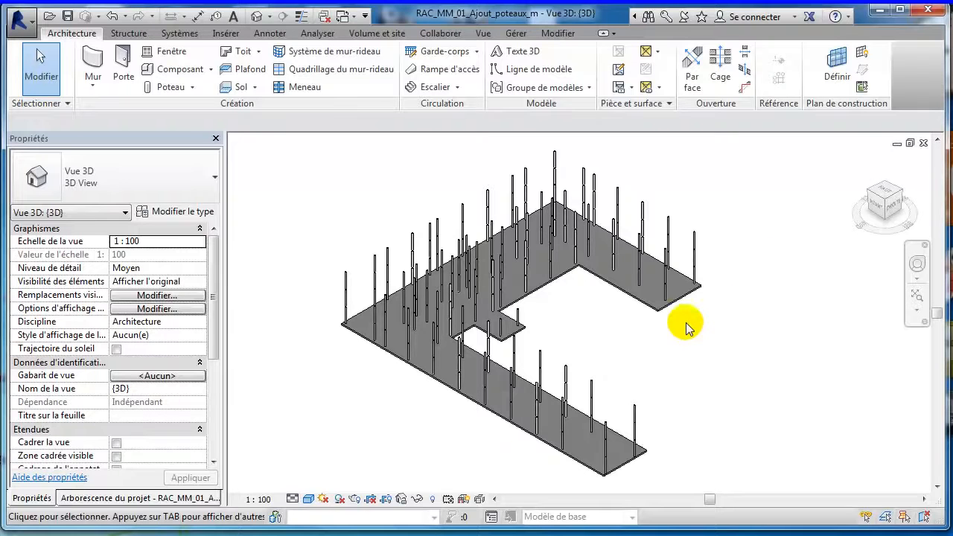
pyautogui.keyDown('shift'); pyautogui.moveTo(662, 371); pyautogui.dragTo(505, 246, button='middle'); pyautogui.keyUp('shift')
pyautogui.scroll(2, 505, 246)
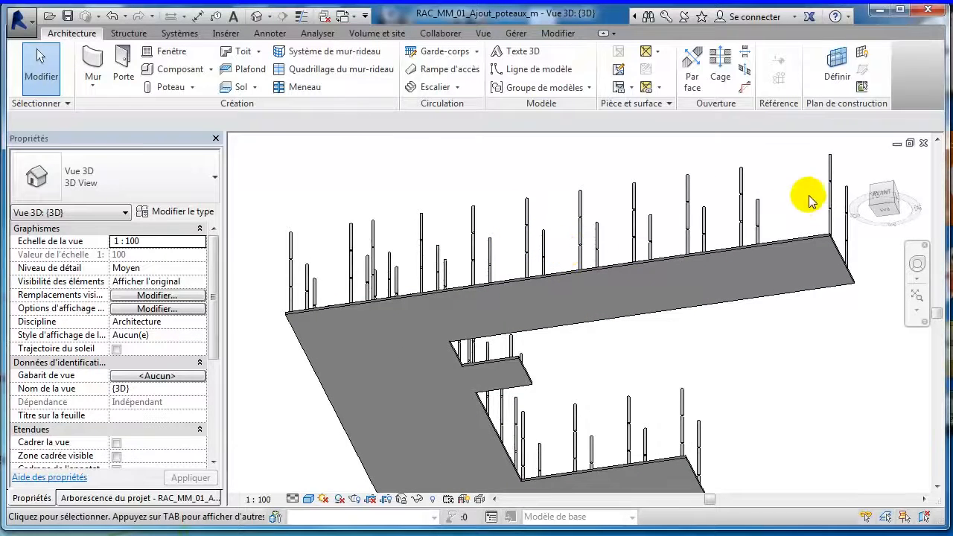
pyautogui.click(863, 163)
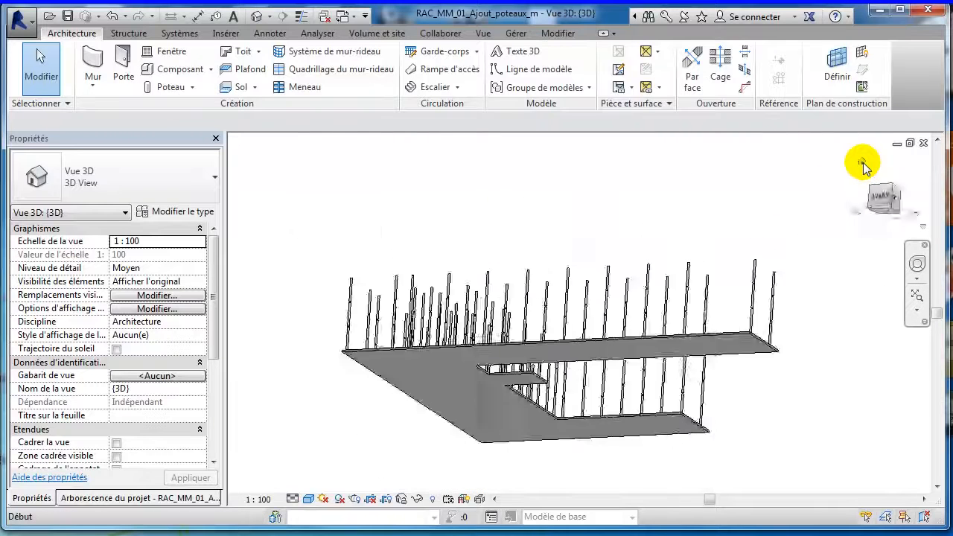